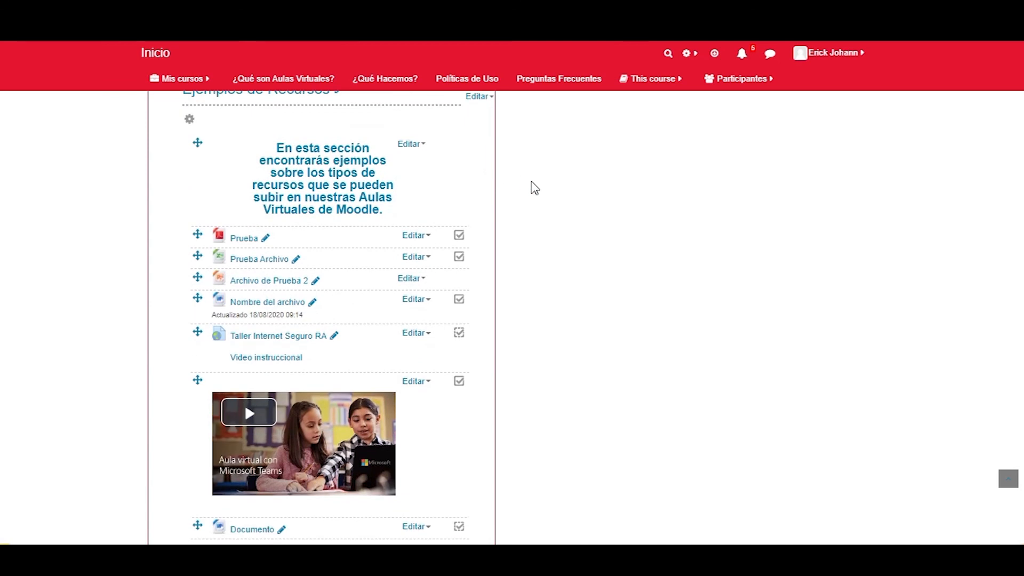
Add a new Cuestionario activity to the course's Ejemplos de Actividades section
scroll(503, 187, "down", 1)
scroll(487, 197, "up", 1)
scroll(474, 215, "down", 1)
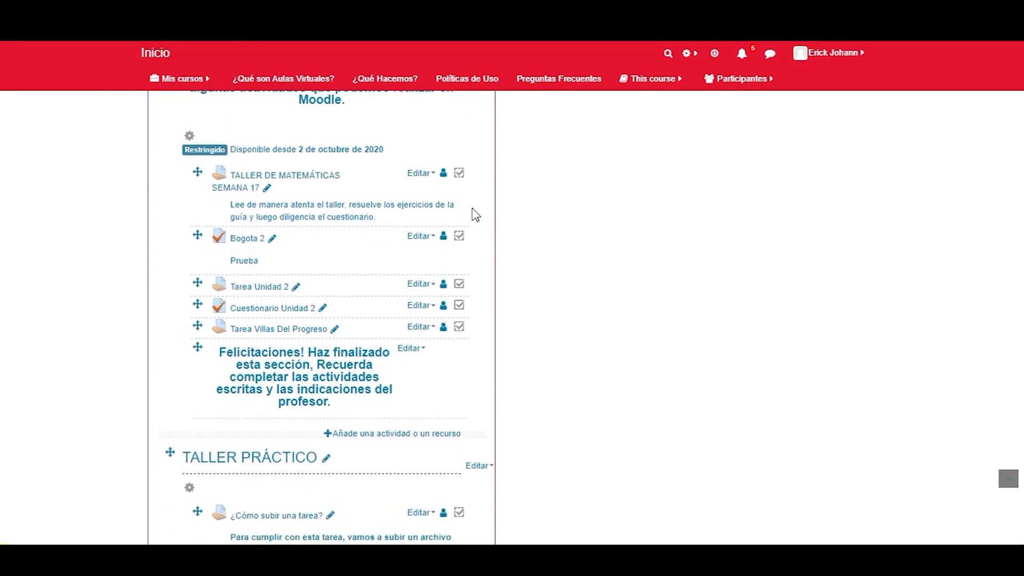
left_click(382, 434)
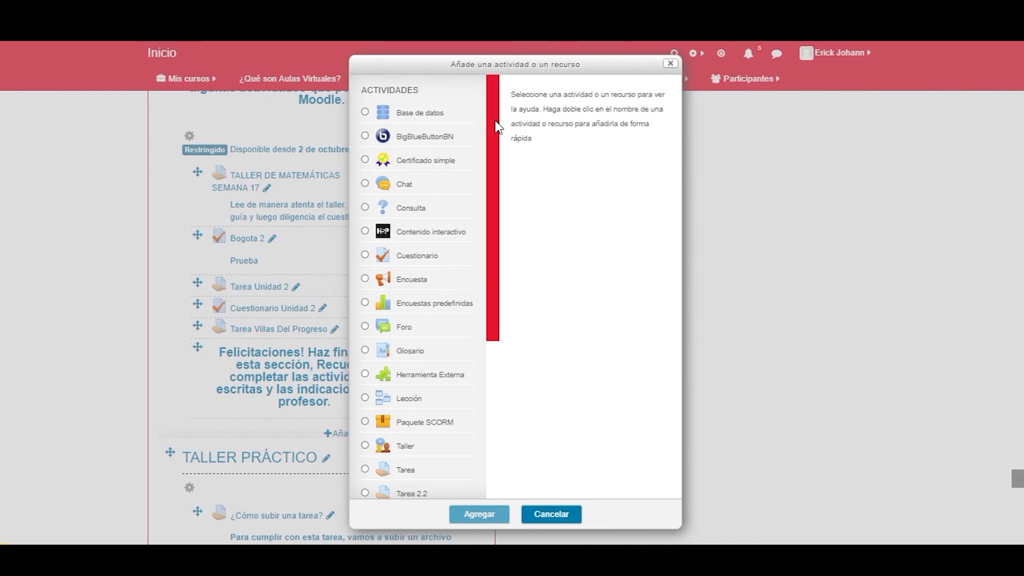
left_click_drag(494, 119, 507, 87)
left_click(411, 258)
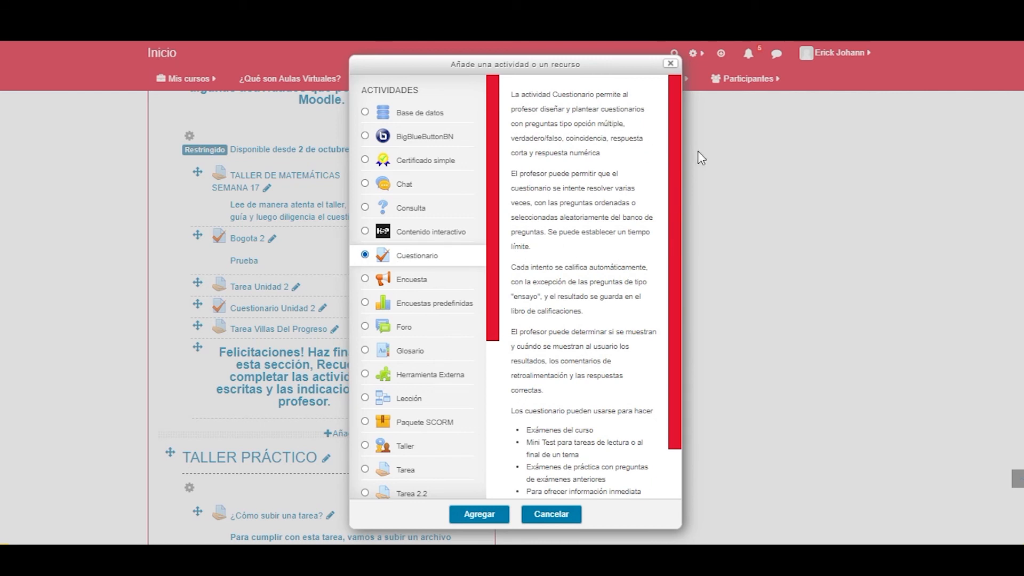
left_click_drag(674, 131, 674, 183)
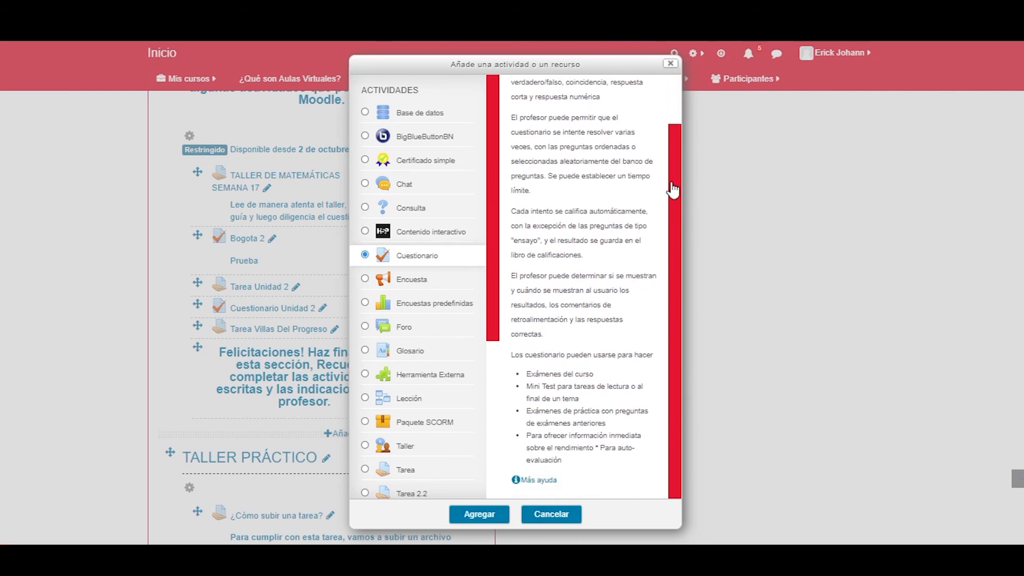
left_click_drag(671, 234, 677, 108)
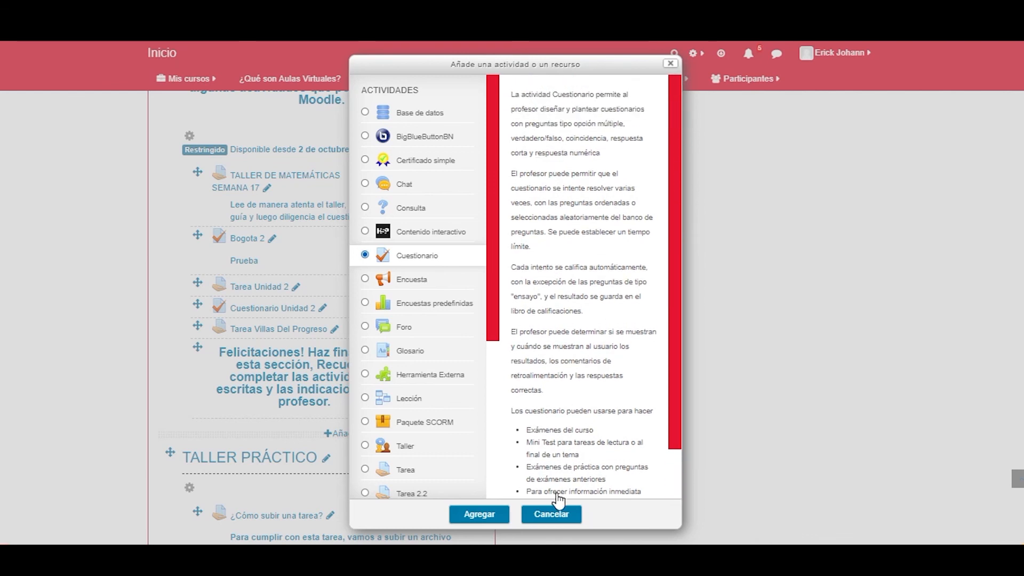
left_click(486, 514)
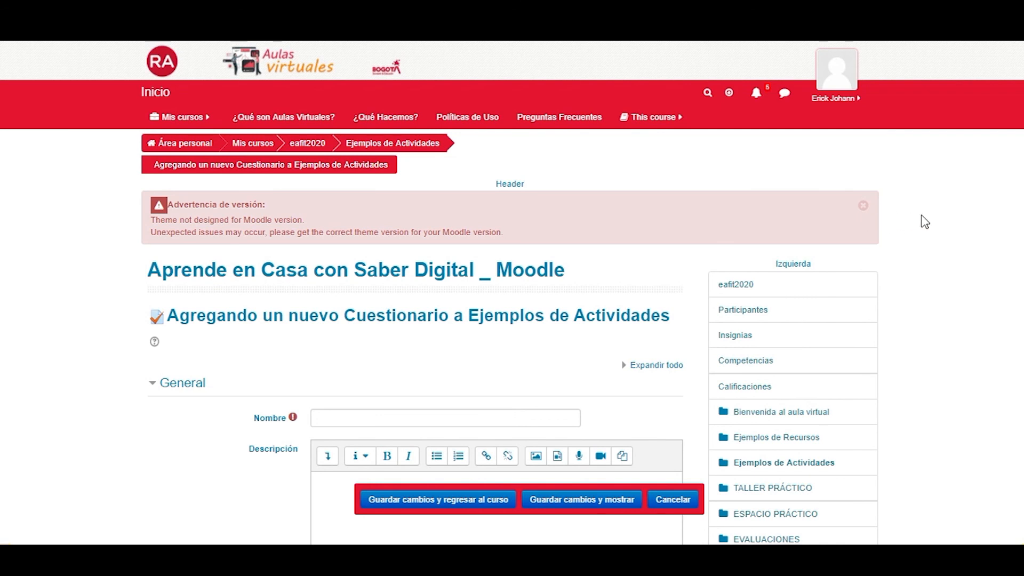
Collapse the General section to review the quiz form's setting categories, and expand it again
scroll(874, 217, "down", 3)
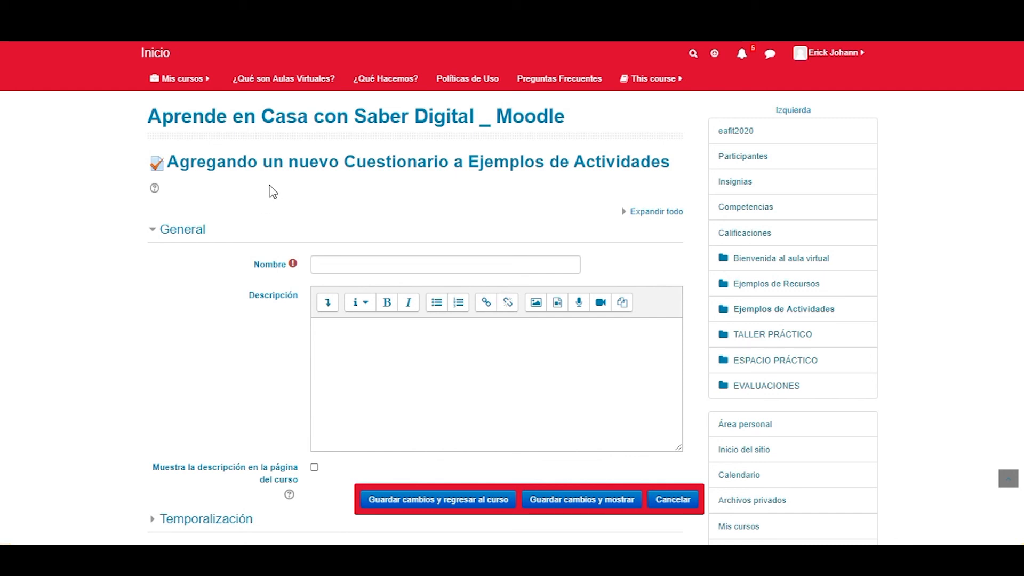
left_click(184, 231)
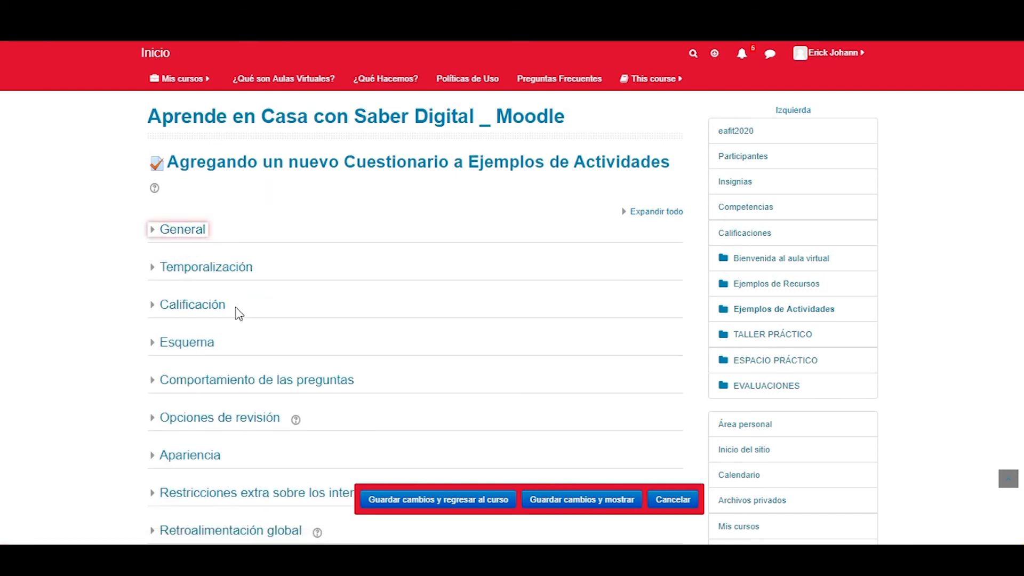
scroll(237, 313, "down", 6)
scroll(236, 310, "up", 5)
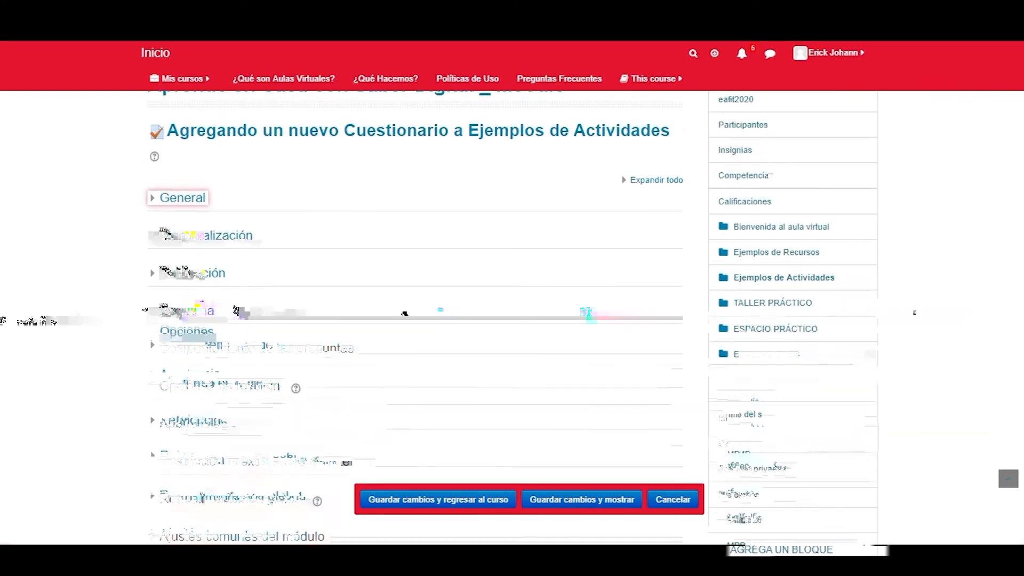
scroll(235, 310, "up", 1)
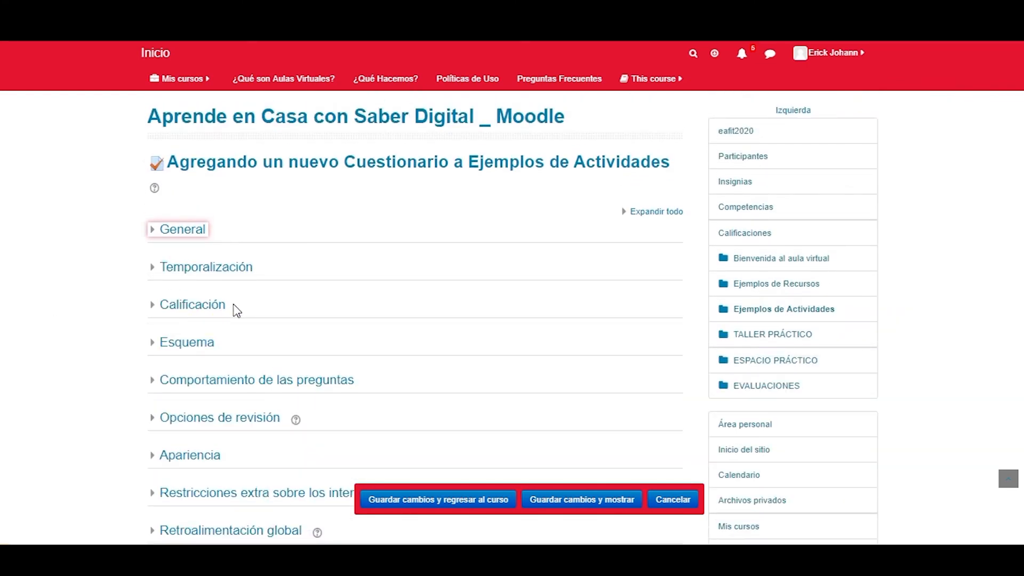
left_click(180, 238)
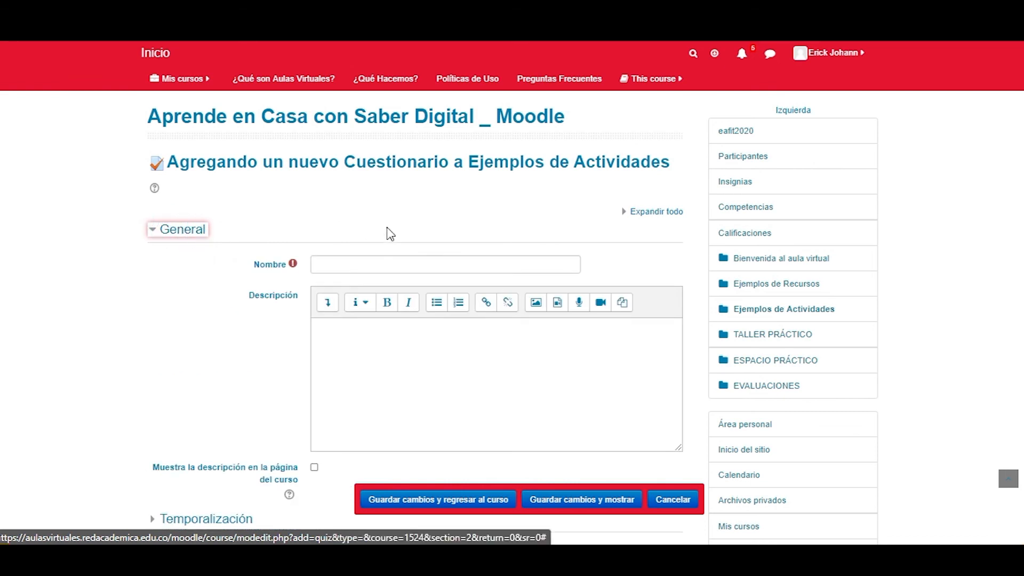
Name the quiz "Cuestionario de Prueba"
left_click(375, 264)
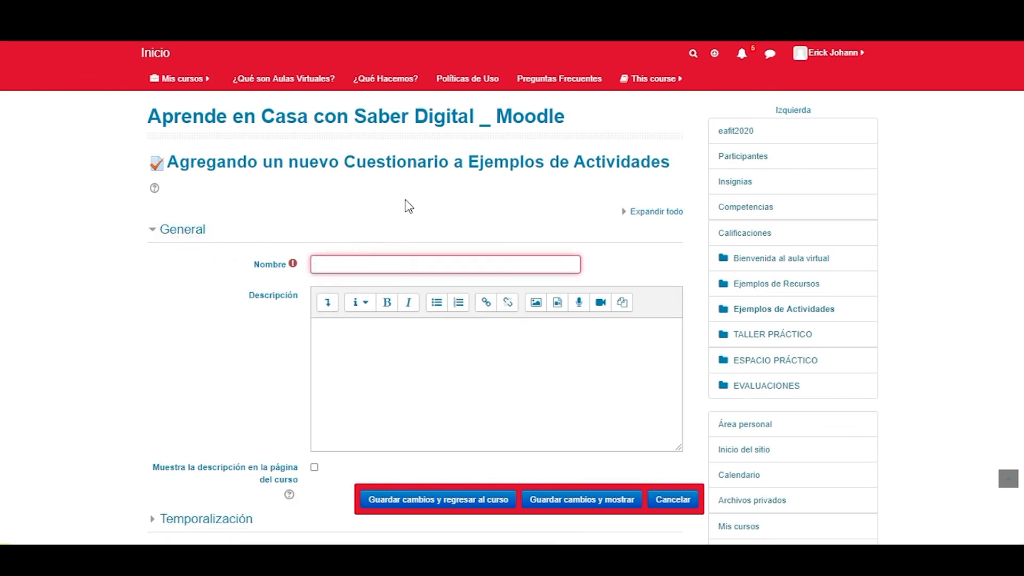
scroll(408, 201, "down", 3)
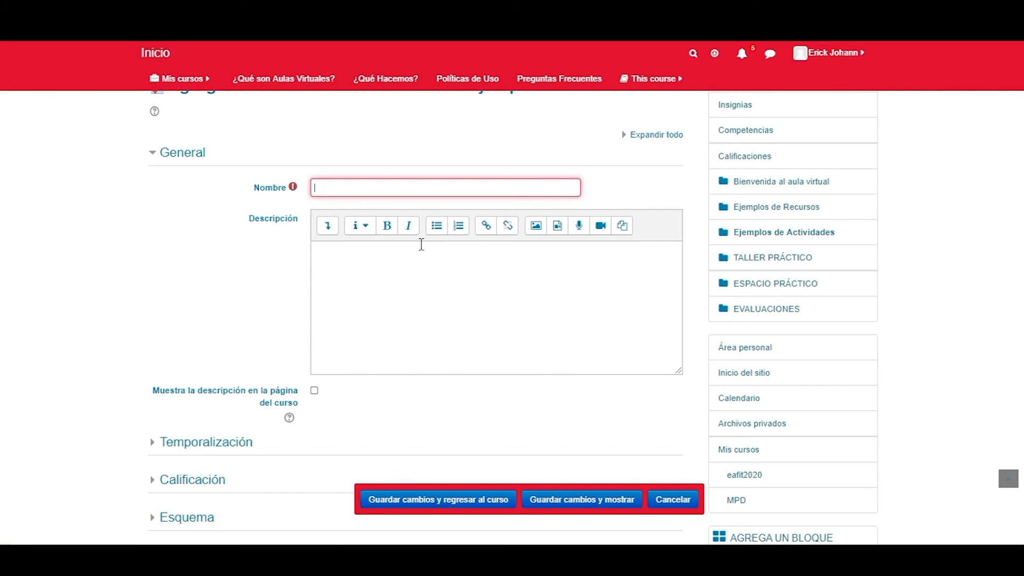
scroll(422, 245, "up", 2)
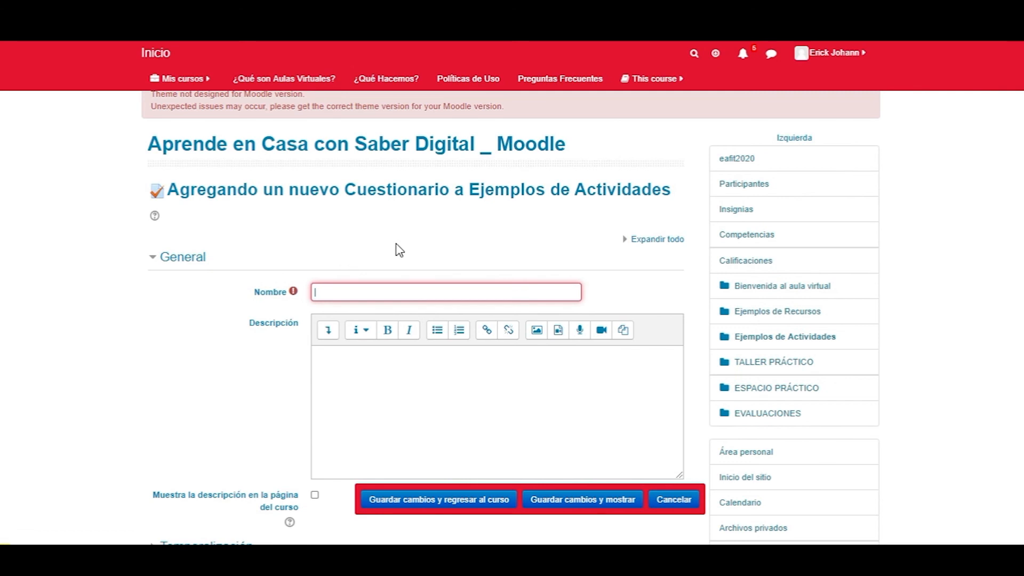
left_click(318, 294)
type("Cuentionario")
left_click(332, 291)
key("BackSpace")
type("s")
mouse_move(299, 301)
left_click(400, 387)
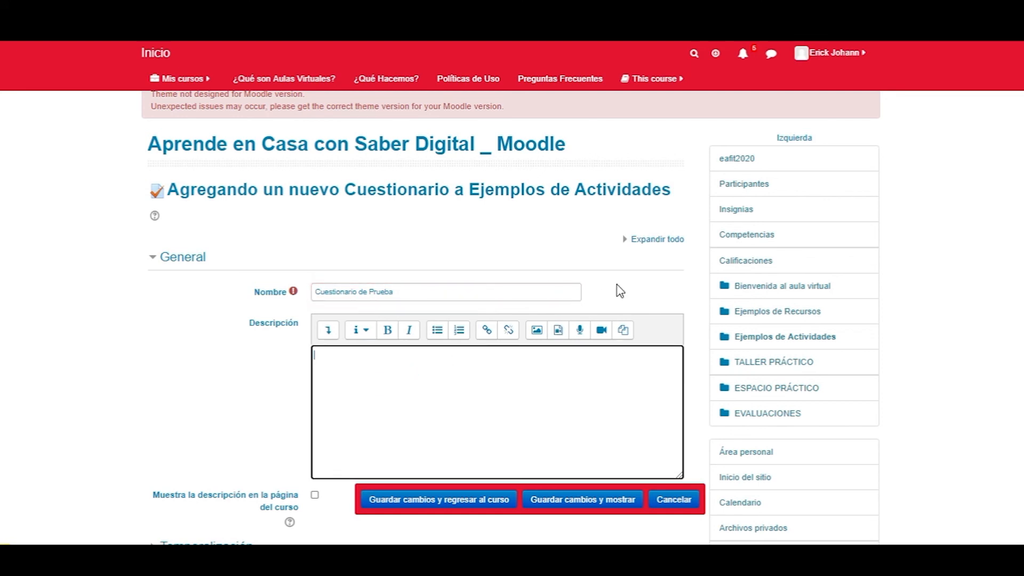
Try the option that shows the description on the course page and turn it off again
scroll(629, 274, "down", 4)
scroll(665, 250, "up", 5)
scroll(630, 298, "down", 1)
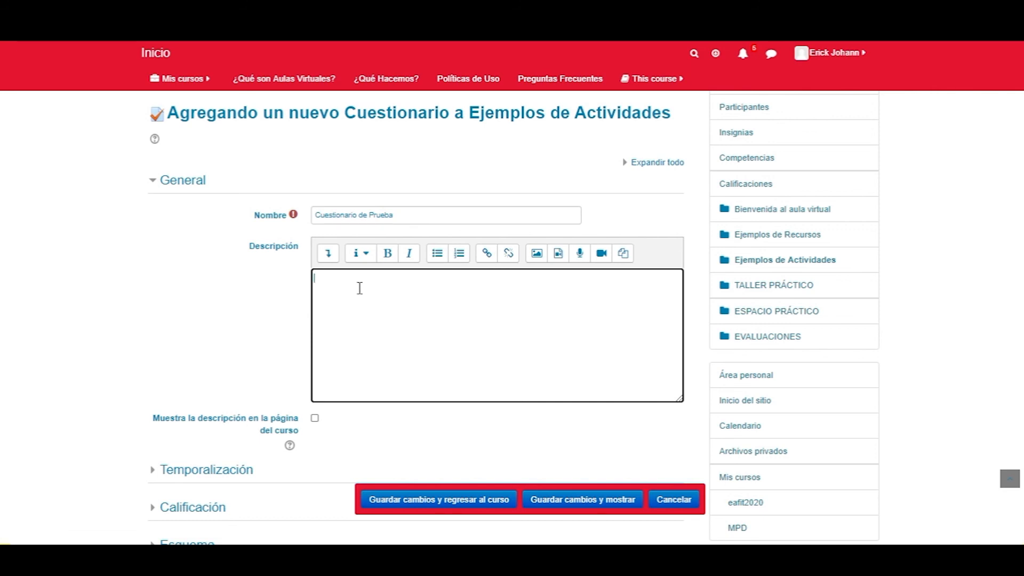
left_click(316, 419)
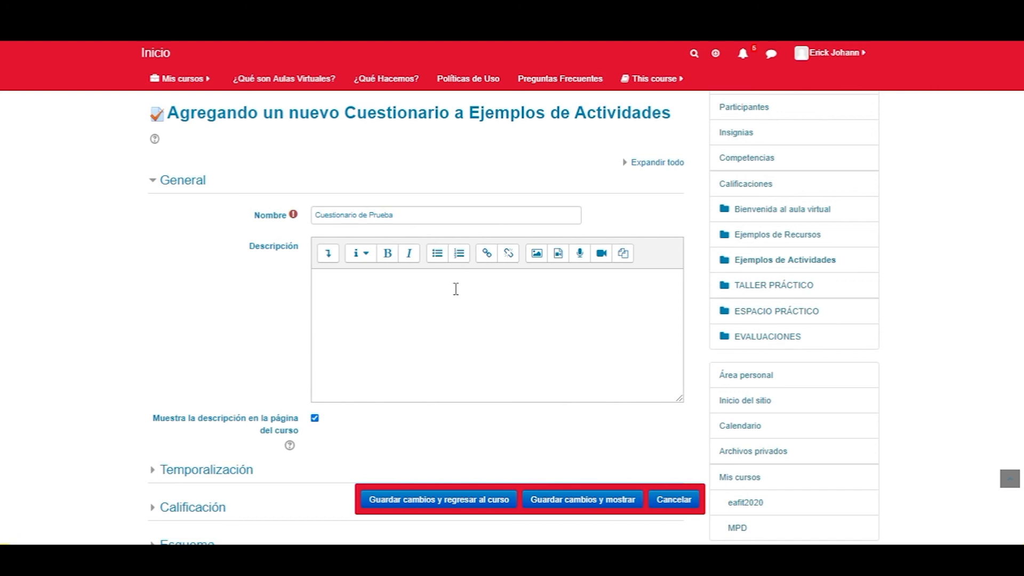
left_click(315, 419)
Collapse the General section and expand the Temporalización settings
scroll(515, 283, "down", 2)
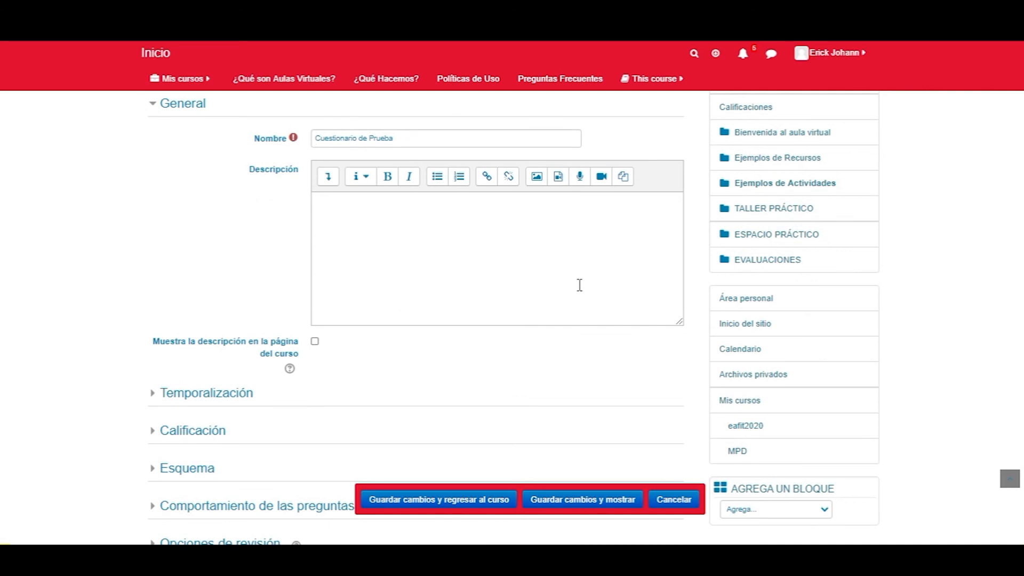
left_click(185, 114)
left_click(155, 141)
scroll(618, 294, "up", 3)
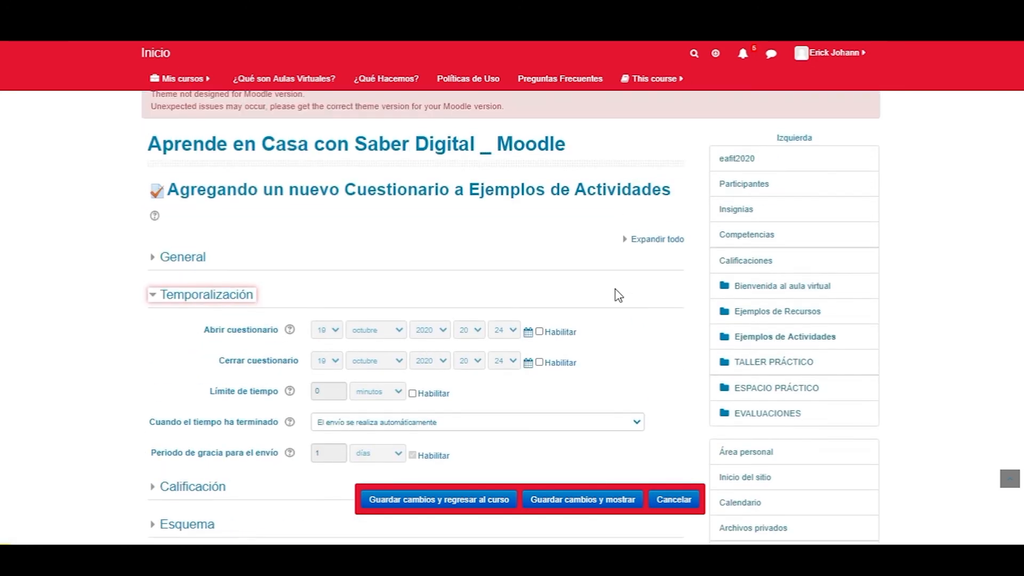
scroll(654, 300, "down", 3)
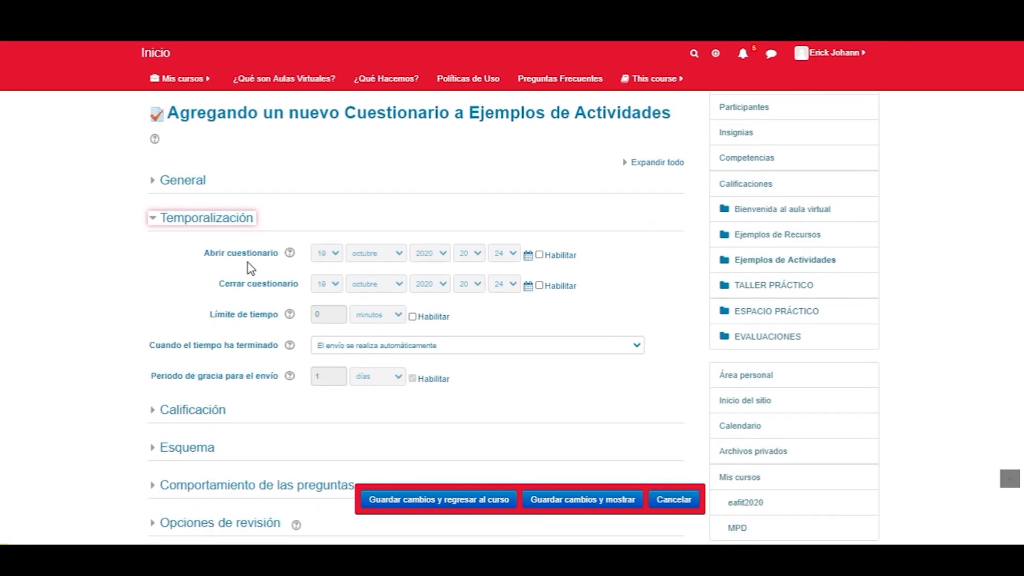
Try enabling the quiz's opening and closing dates, and disable both again
left_click(539, 255)
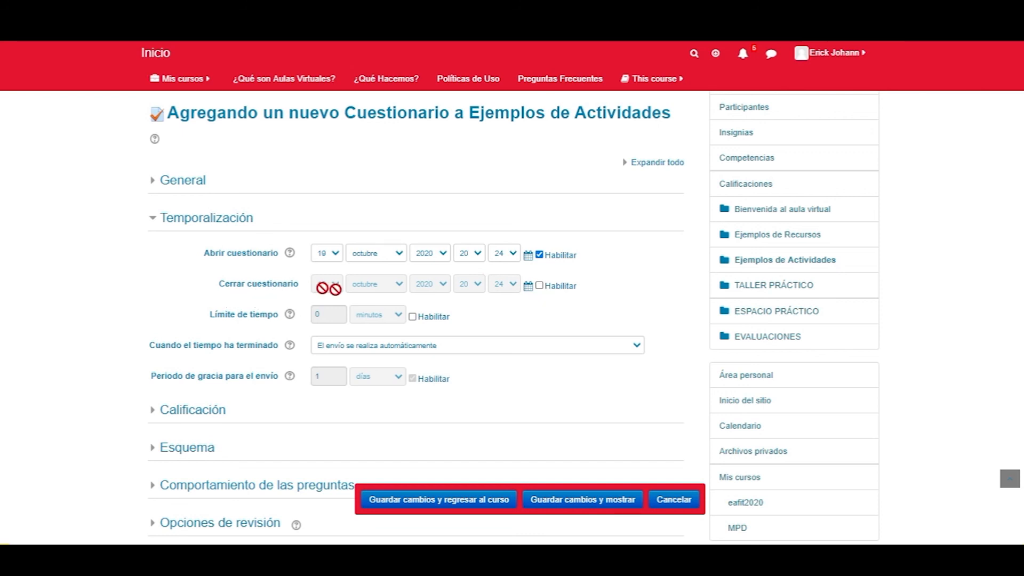
left_click(540, 286)
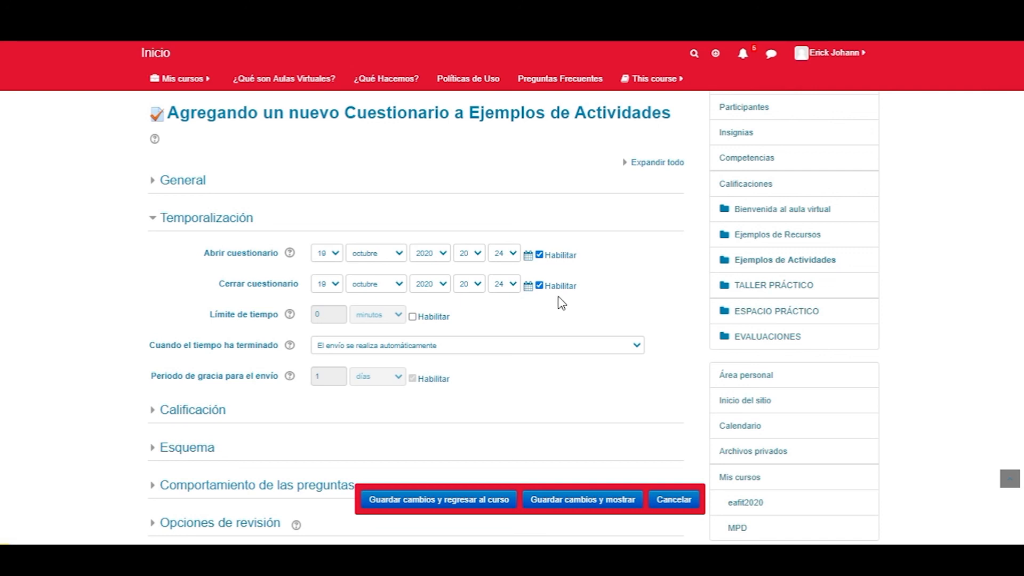
left_click(540, 286)
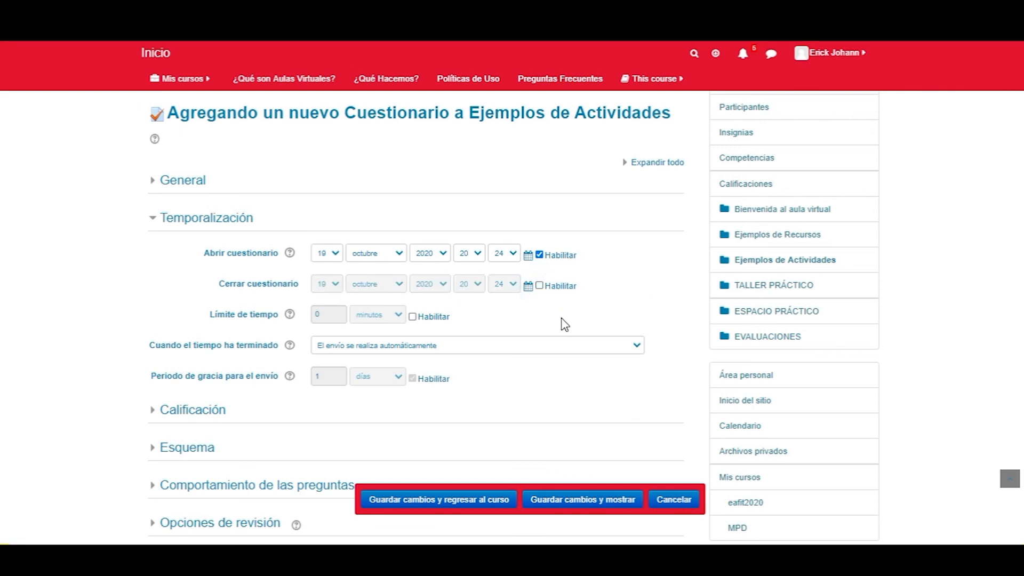
left_click(539, 255)
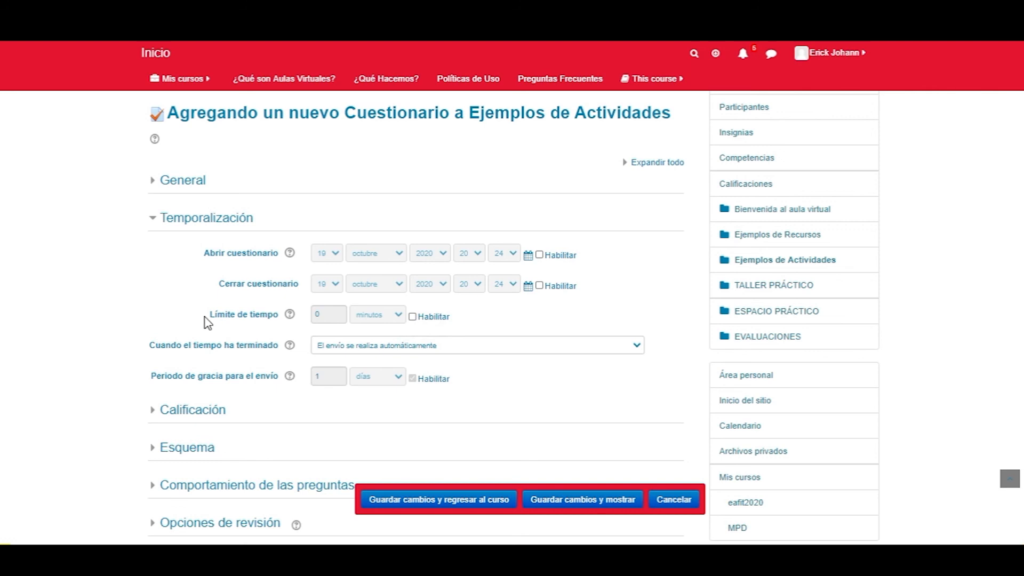
Enable the quiz's time limit and set it to 1 hour (horas)
left_click(412, 317)
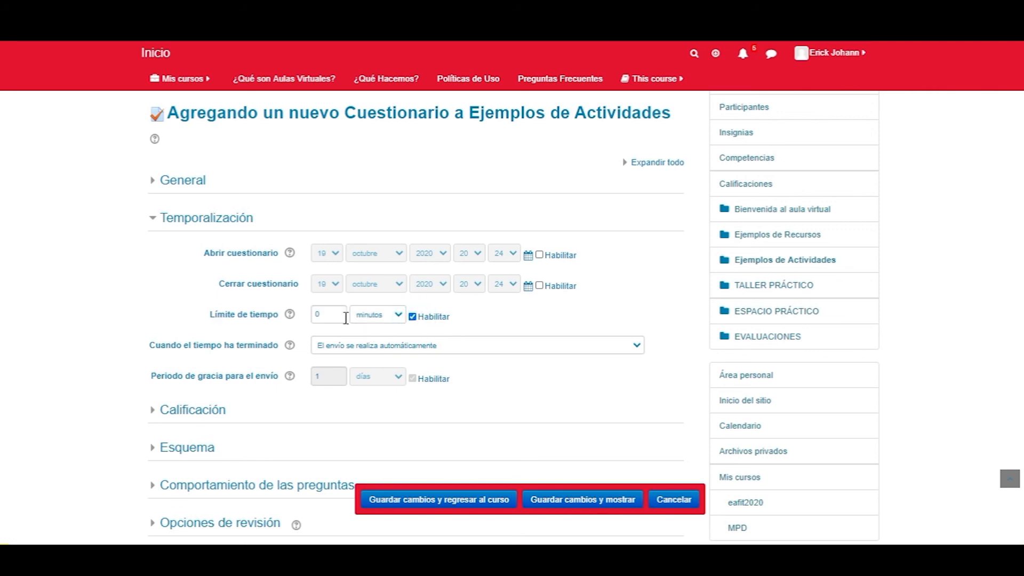
left_click(385, 315)
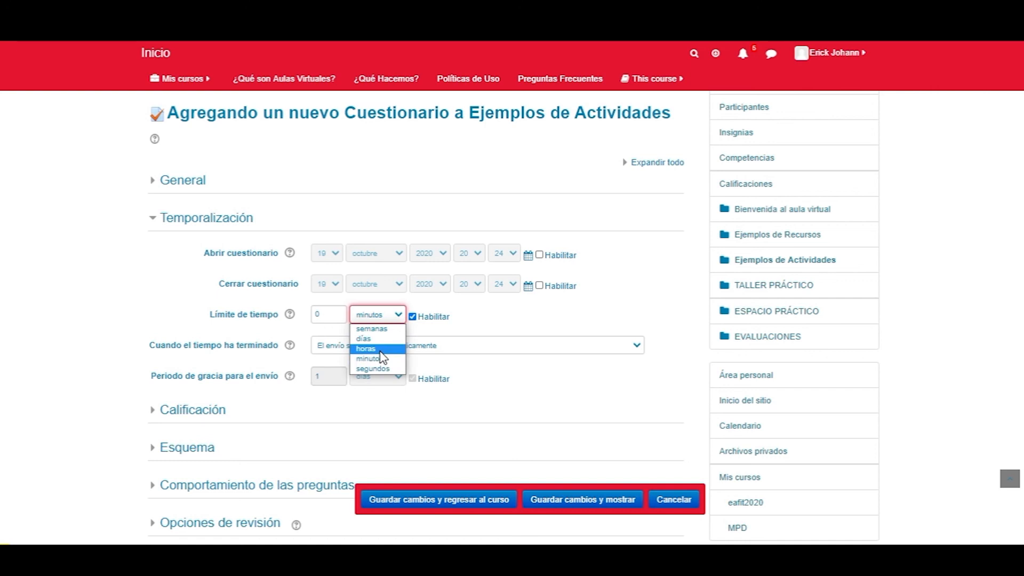
left_click(380, 350)
double_click(326, 313)
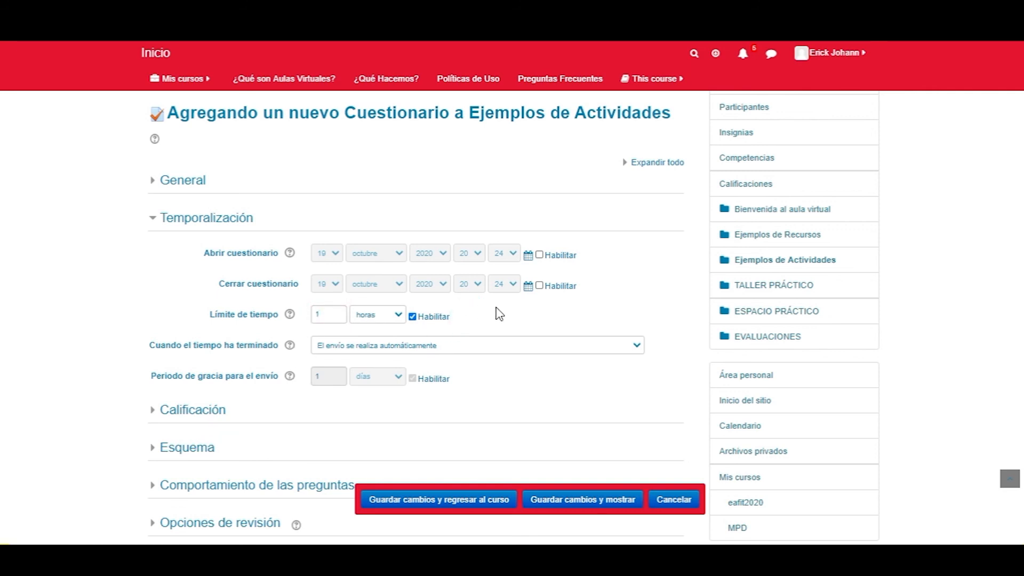
left_click(421, 321)
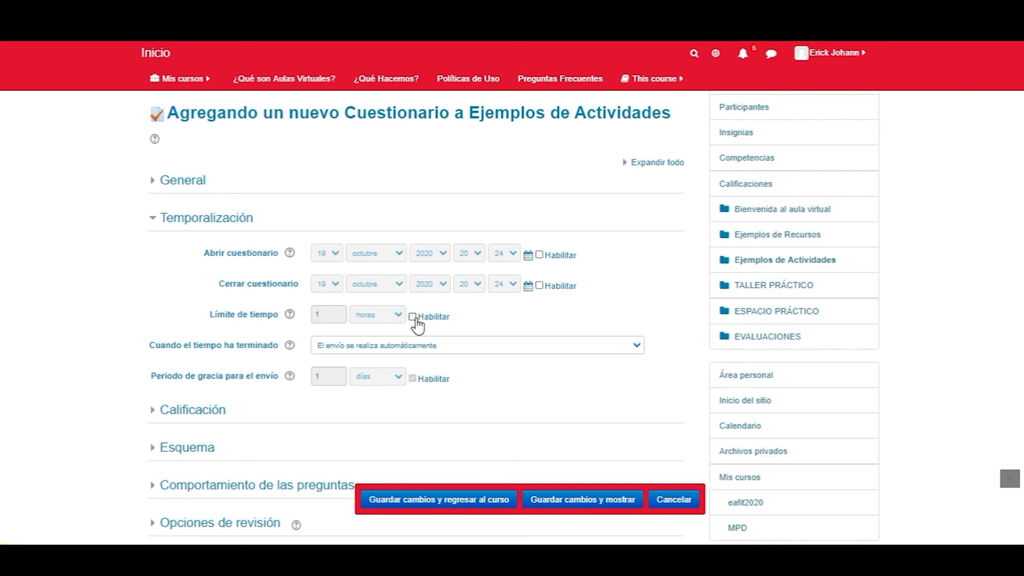
left_click(419, 322)
Set what happens when time expires to a grace period for submitting the quiz, without answering more questions
scroll(616, 293, "down", 2)
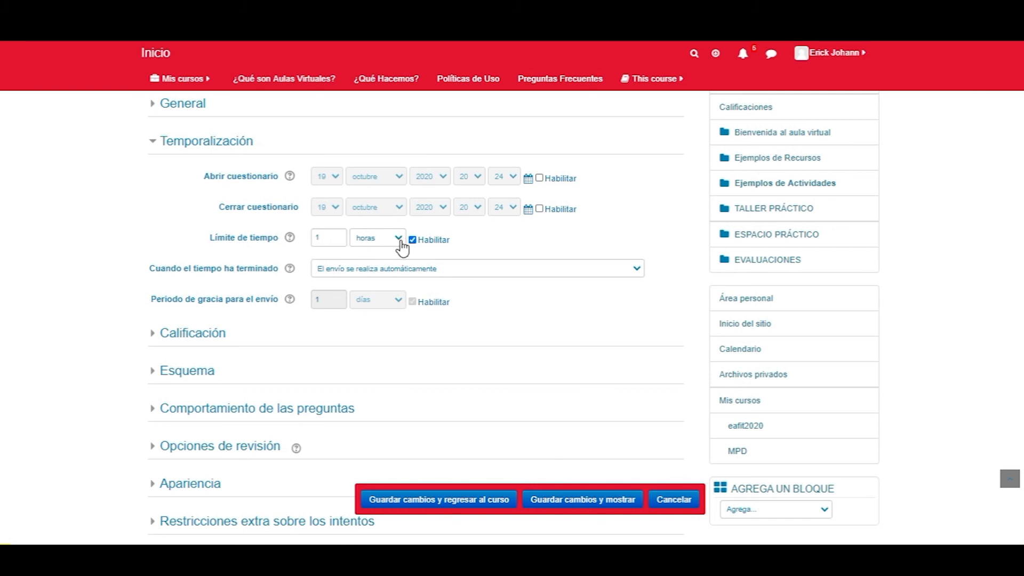
left_click(465, 273)
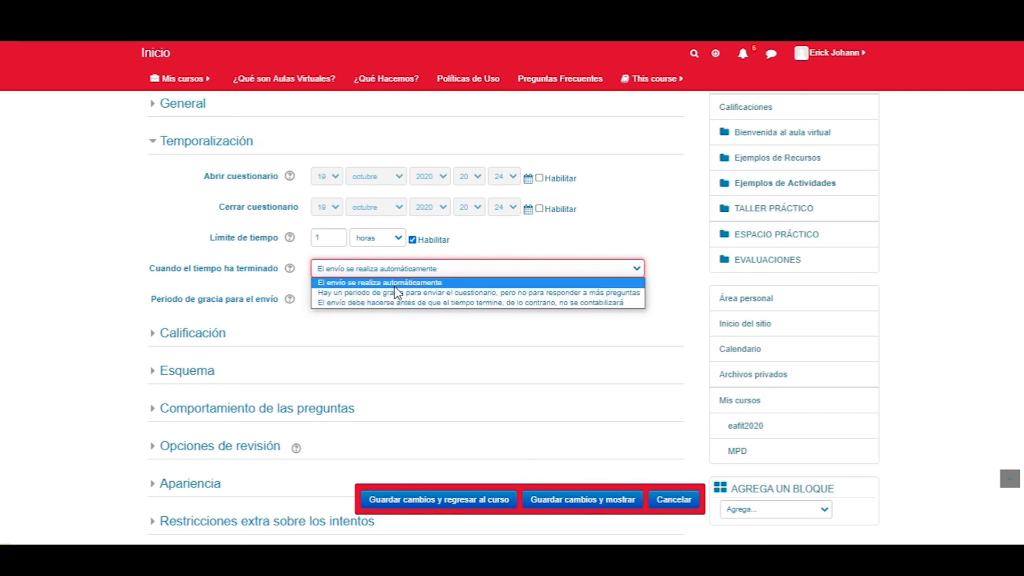
left_click(393, 291)
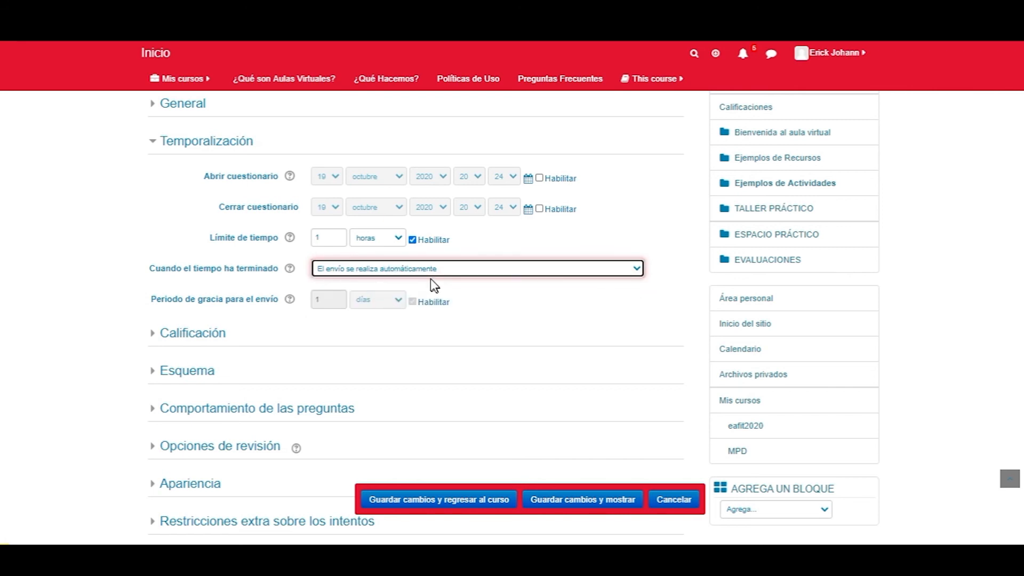
left_click(409, 275)
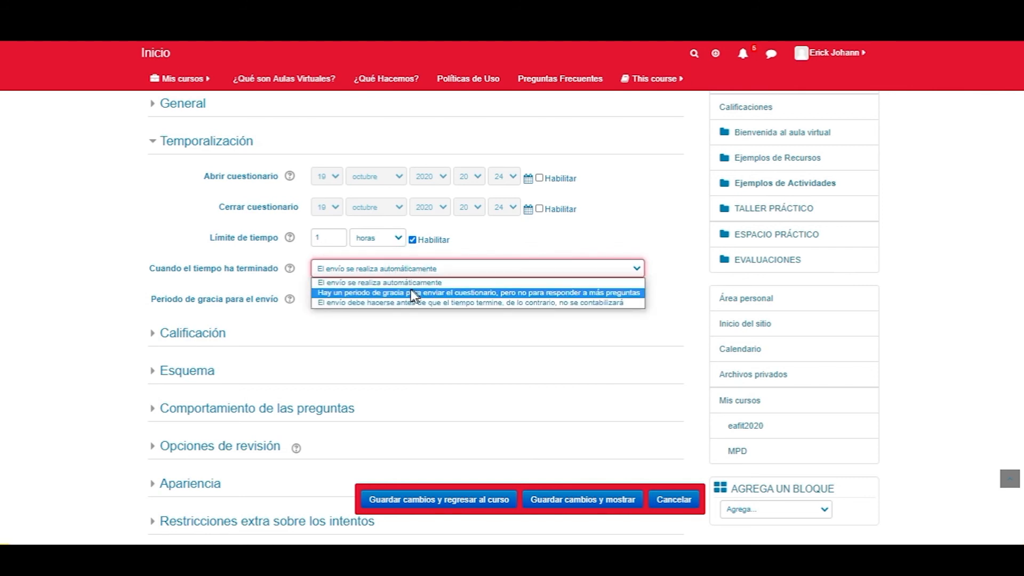
left_click(410, 283)
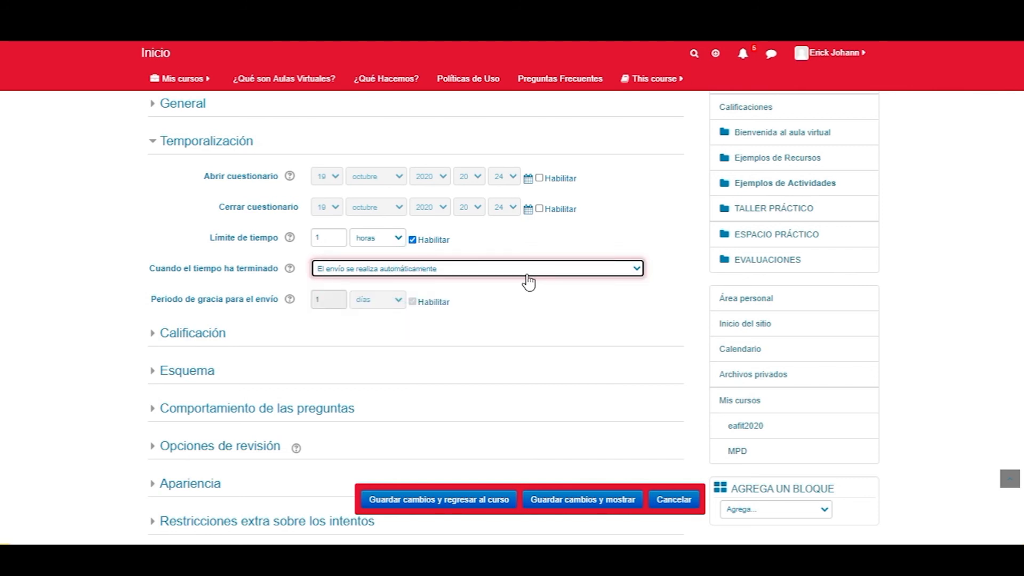
left_click(513, 272)
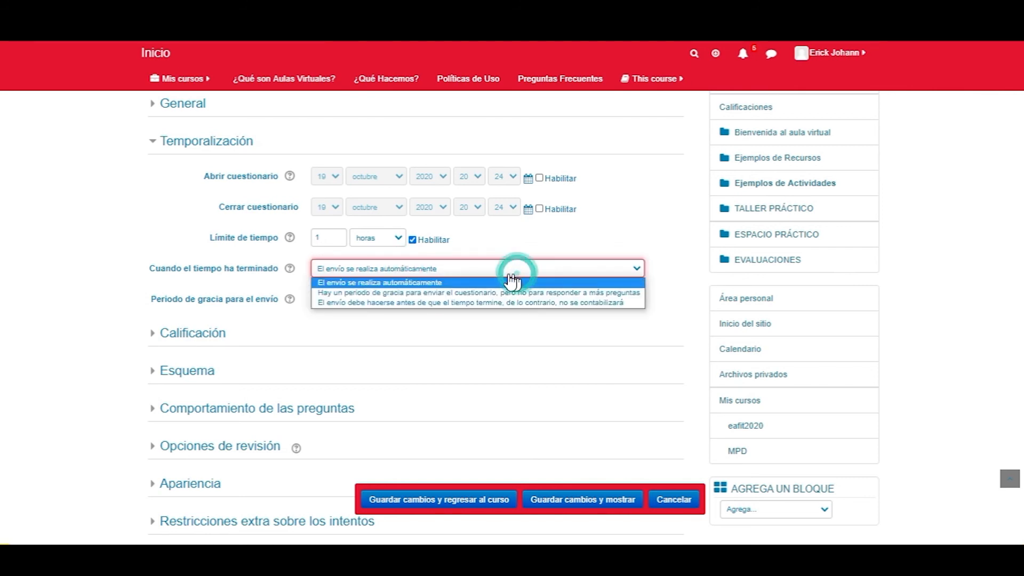
left_click(478, 293)
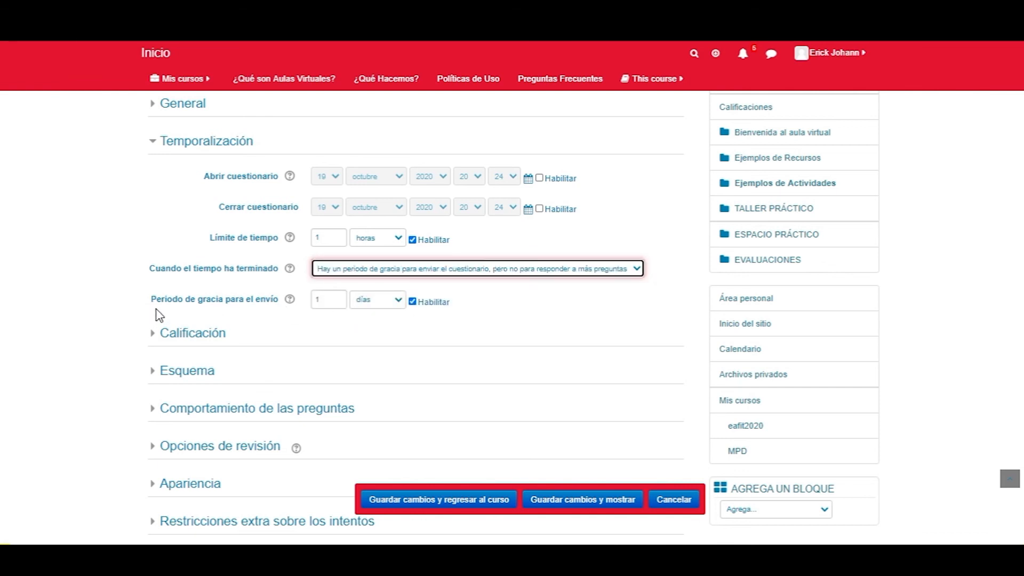
Set the quiz to be submitted automatically when time expires (El envío se realiza automáticamente) and collapse the Temporalización section
left_click(398, 302)
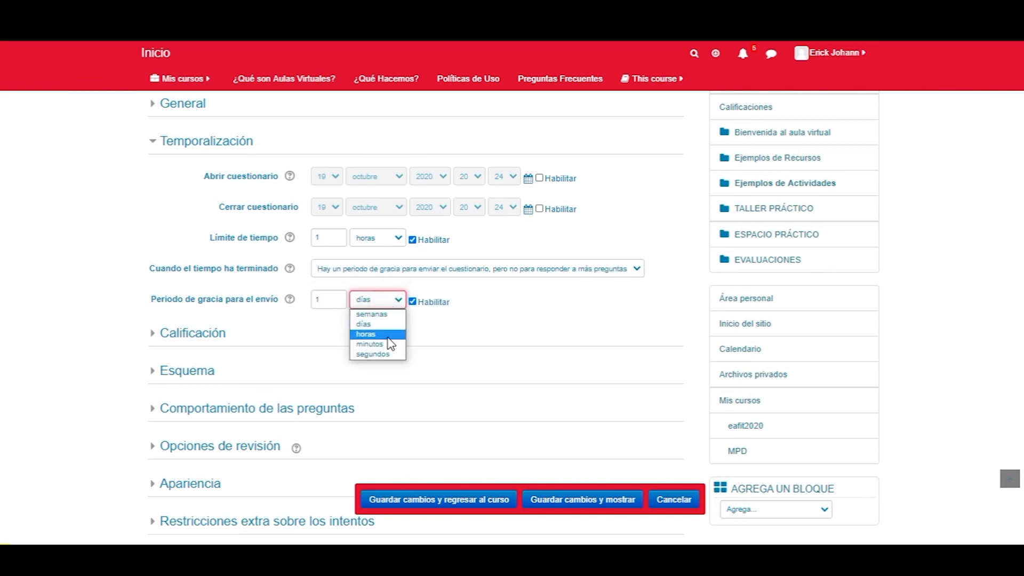
left_click(501, 308)
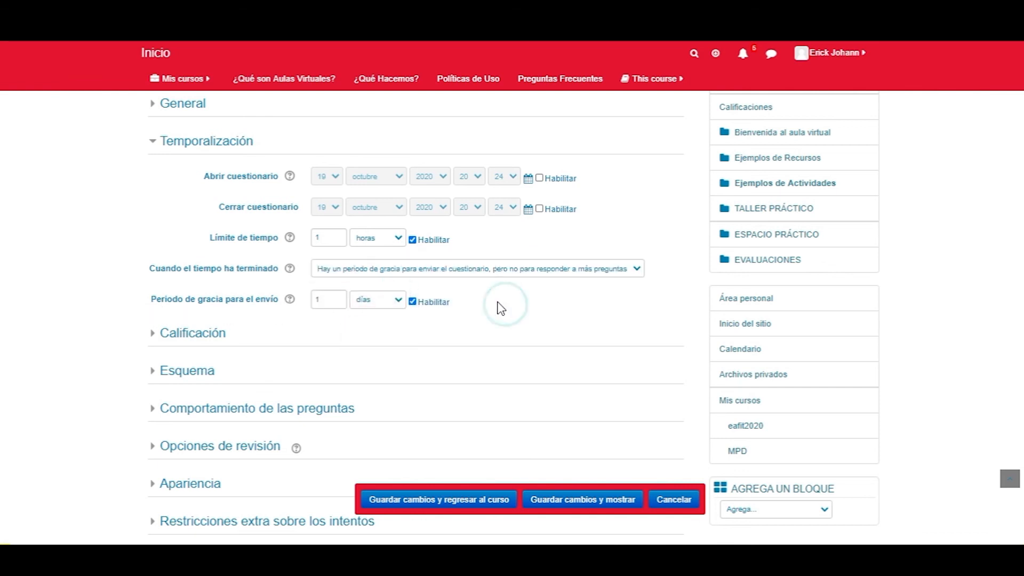
left_click(397, 272)
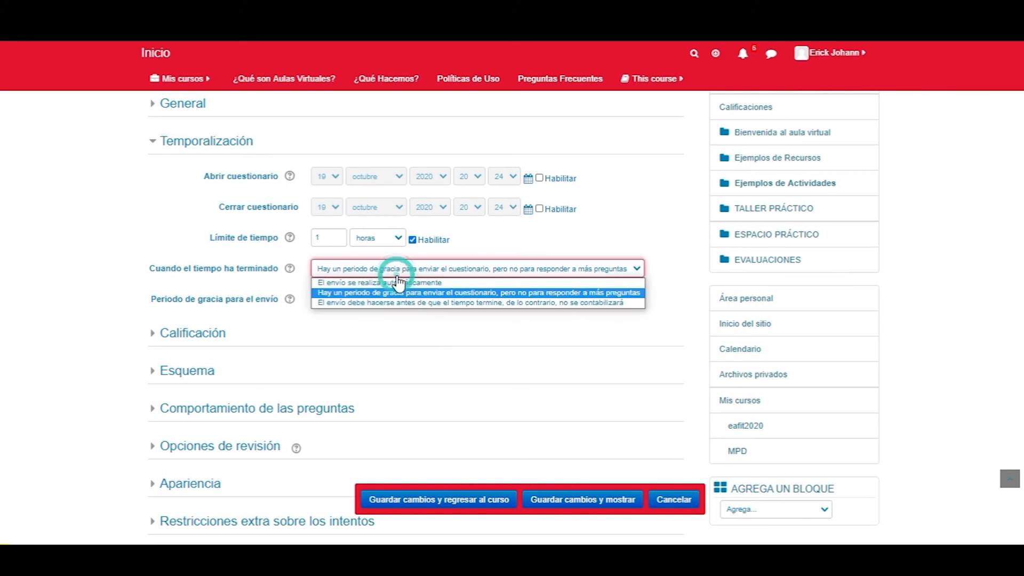
left_click(400, 283)
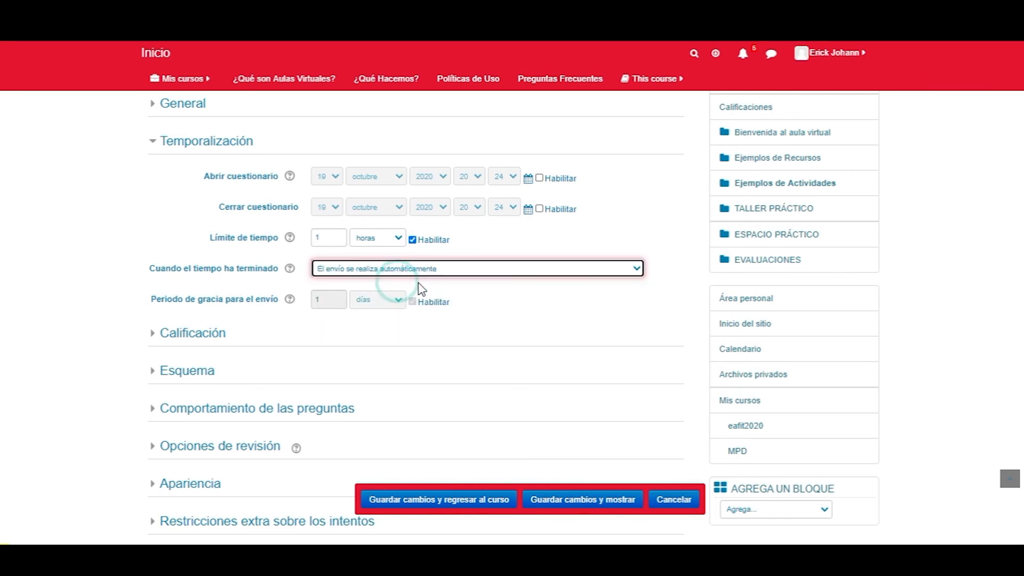
left_click(528, 297)
left_click(196, 141)
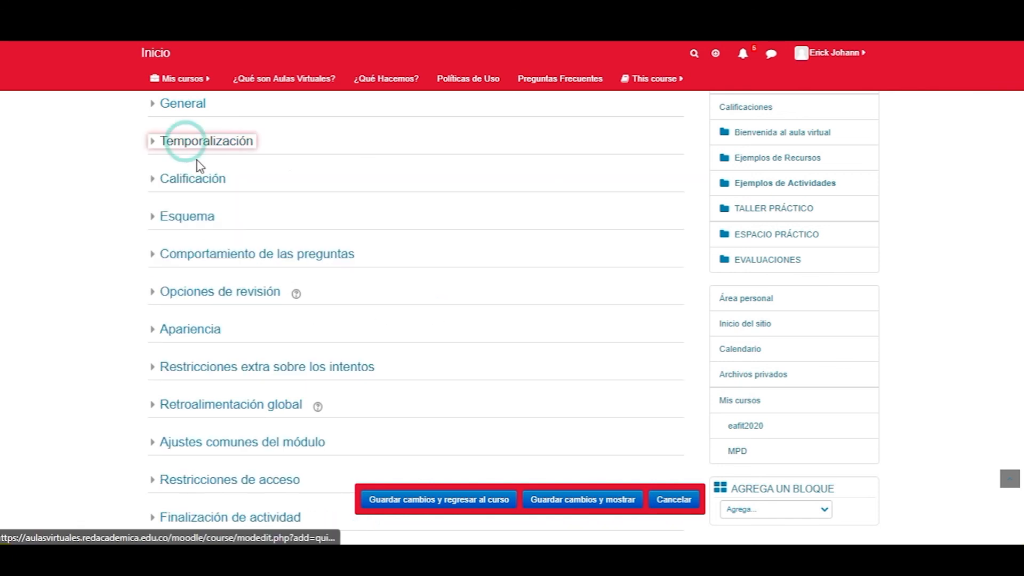
Expand the Calificación settings, keeping the grade category as Sin categorizar and the passing grade empty
left_click(191, 179)
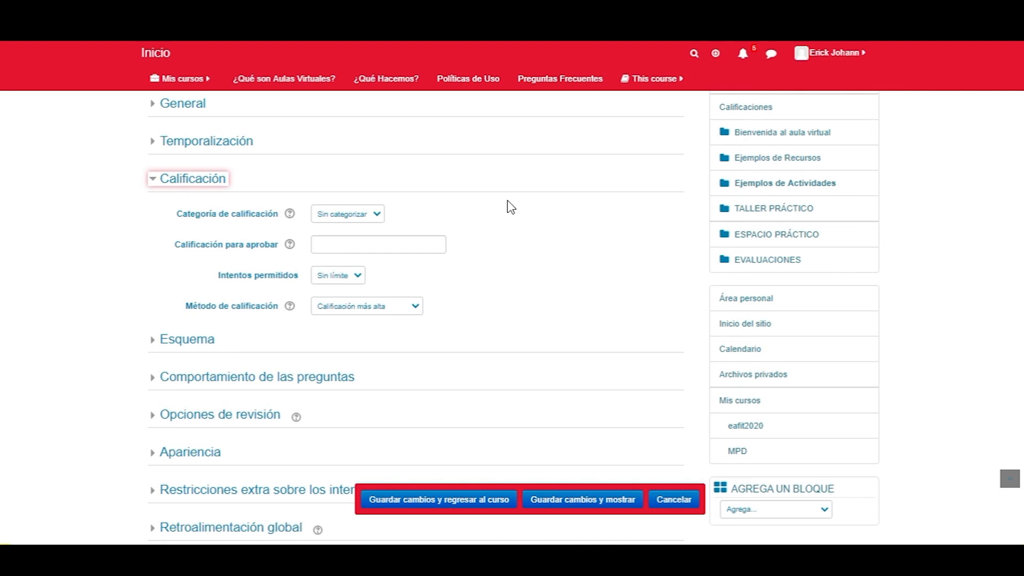
left_click(376, 215)
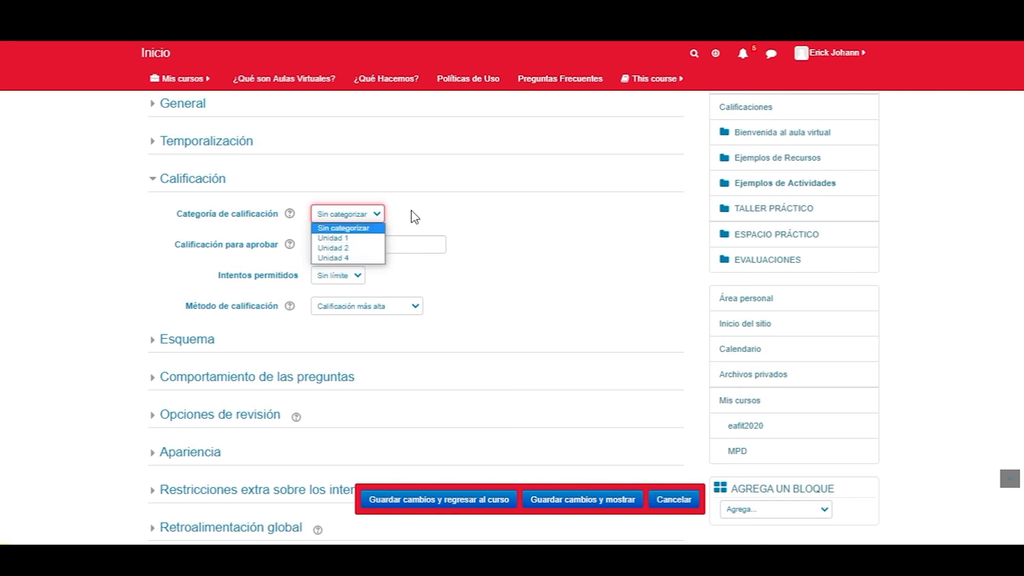
left_click(352, 228)
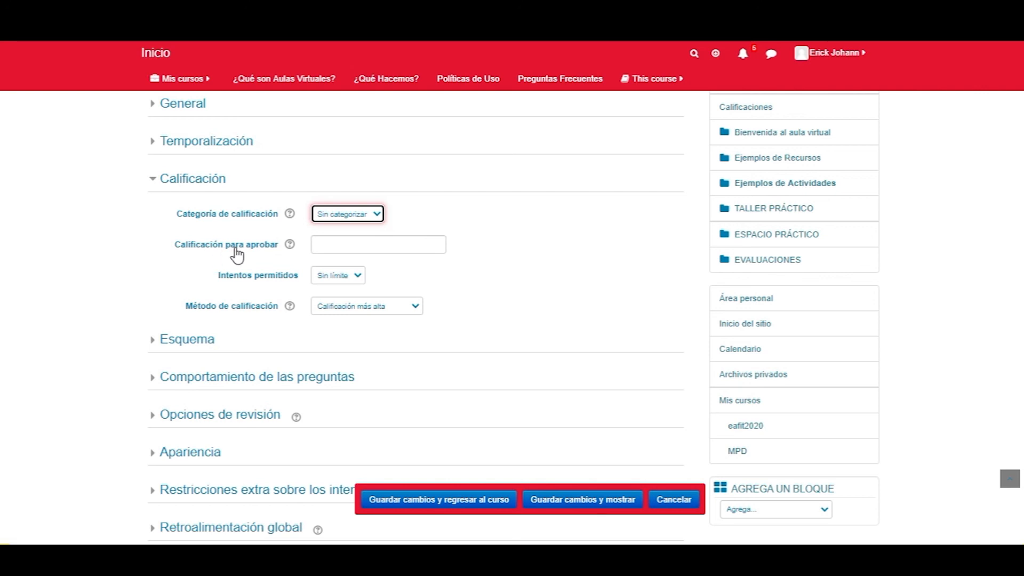
left_click(348, 245)
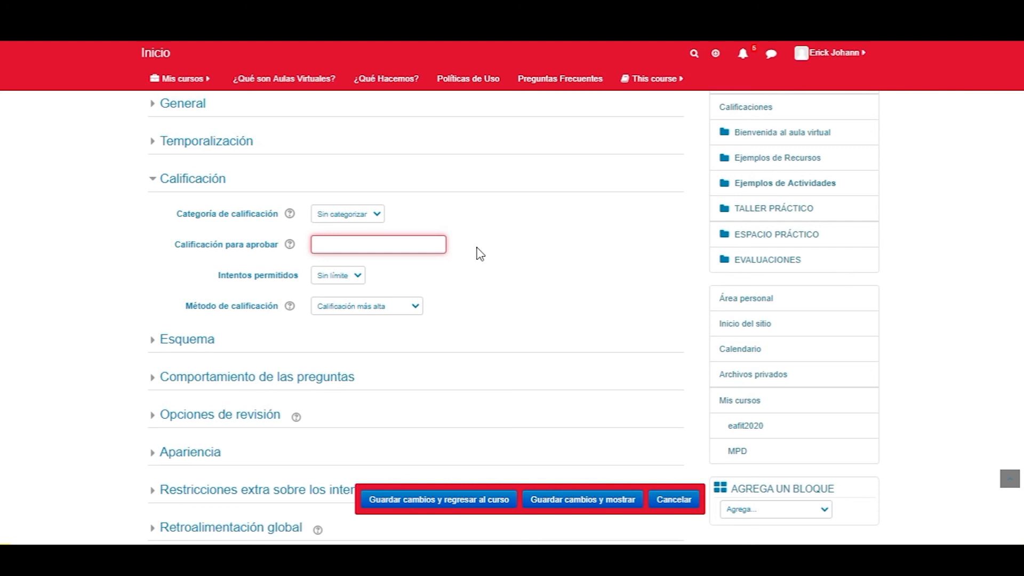
left_click(491, 249)
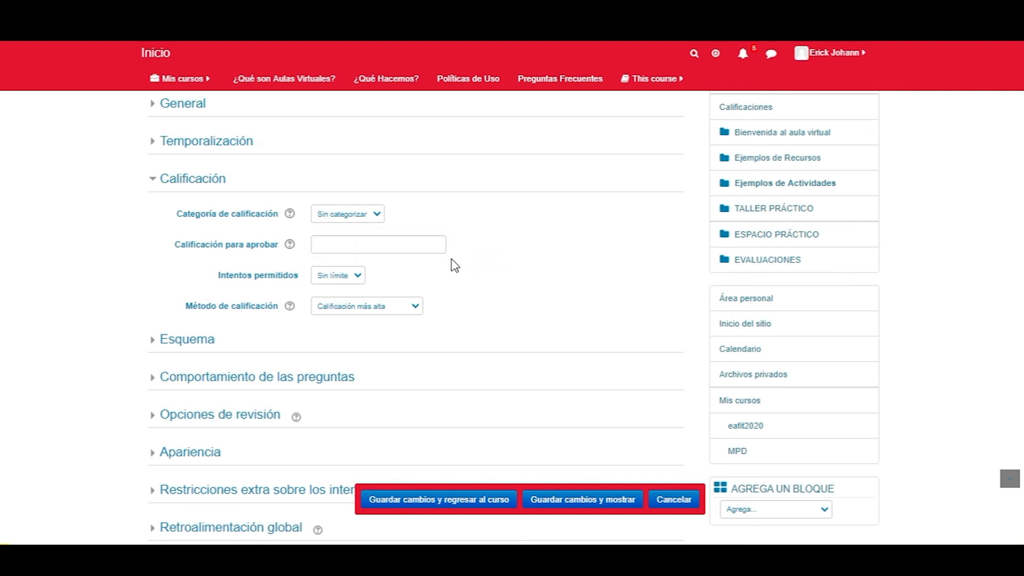
left_click(334, 247)
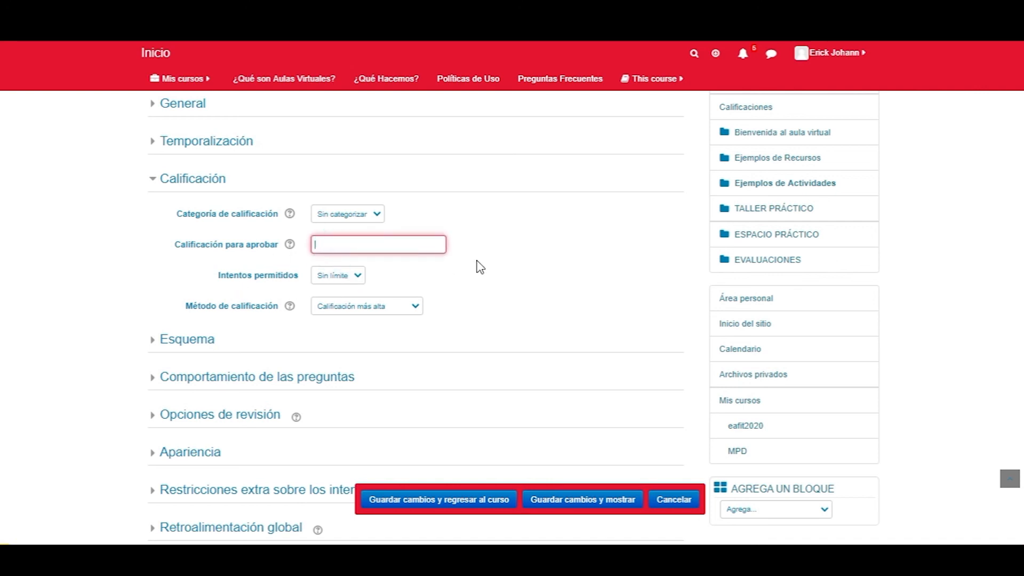
Try different numbers of allowed attempts (Intentos permitidos): 1, 2 and 3, and return to 1
left_click(342, 276)
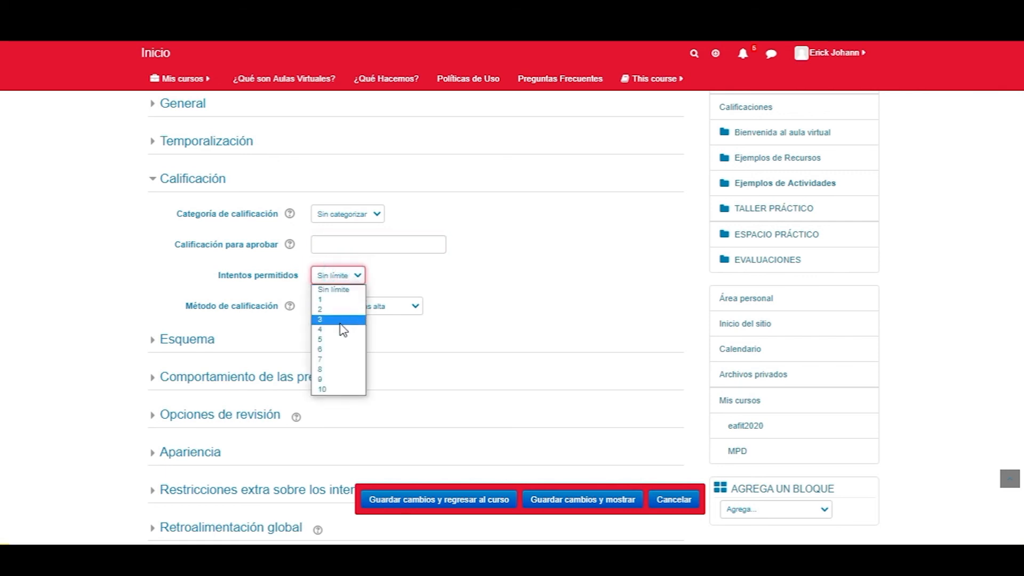
left_click(343, 289)
left_click(342, 285)
left_click(341, 300)
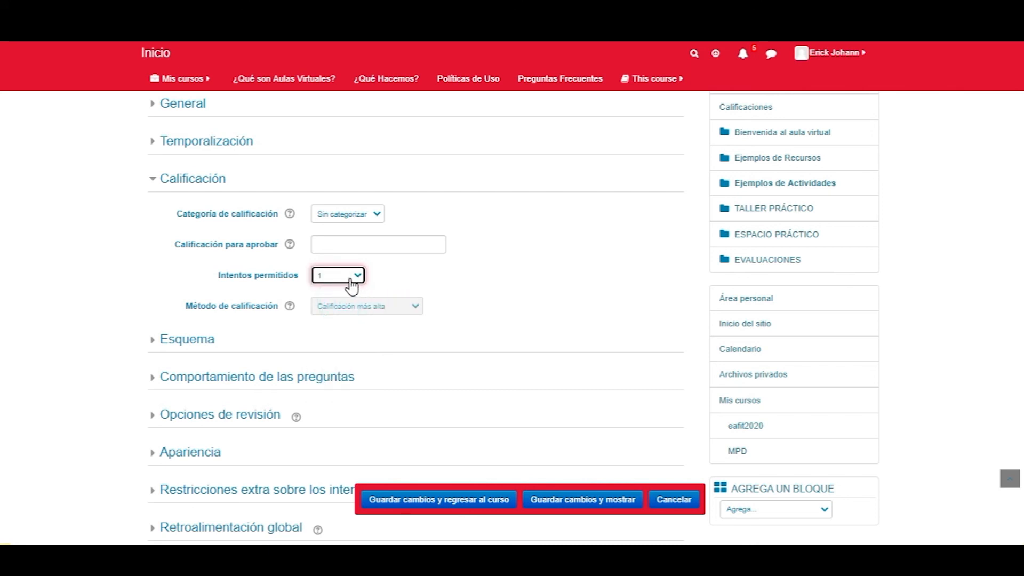
left_click(355, 277)
left_click(346, 310)
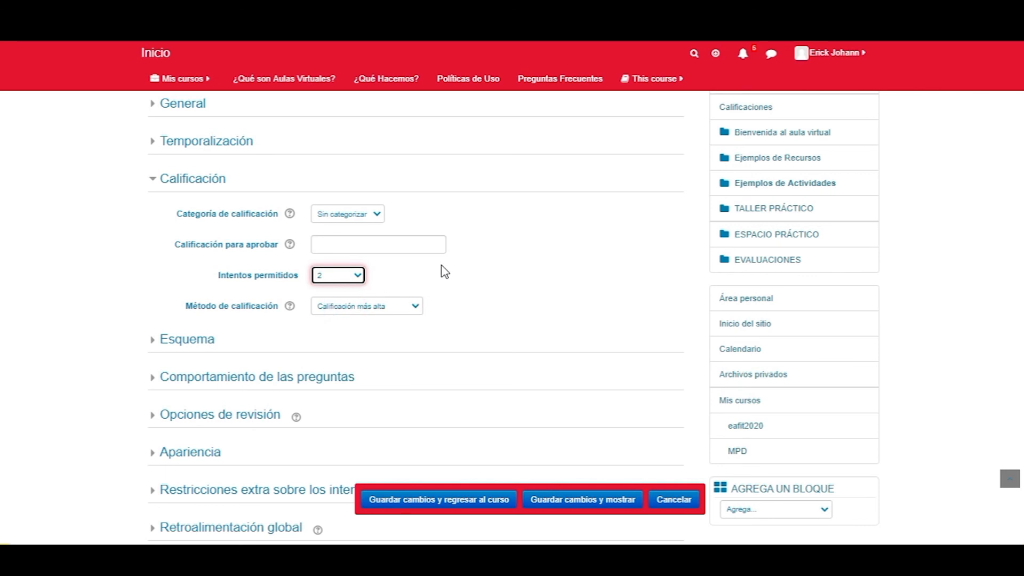
left_click(350, 276)
left_click(337, 327)
left_click(340, 276)
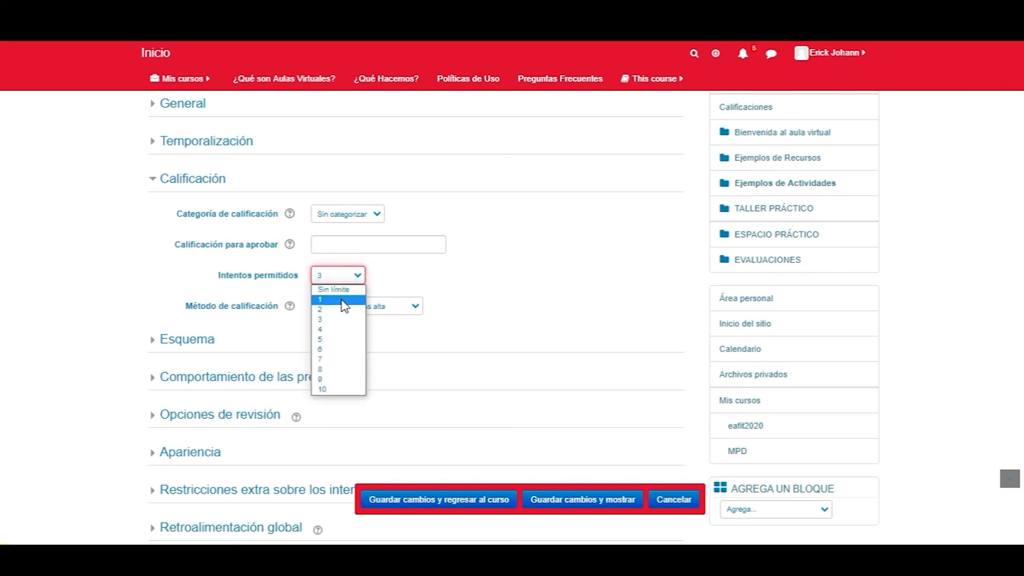
left_click(345, 300)
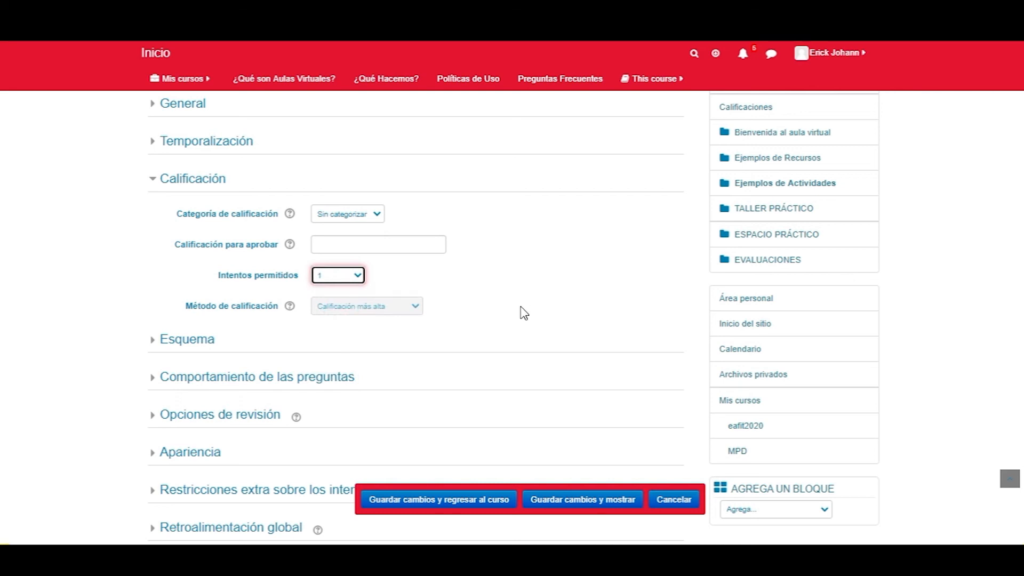
Set the allowed attempts to 2 and keep the grading method as Calificación más alta
left_click(350, 275)
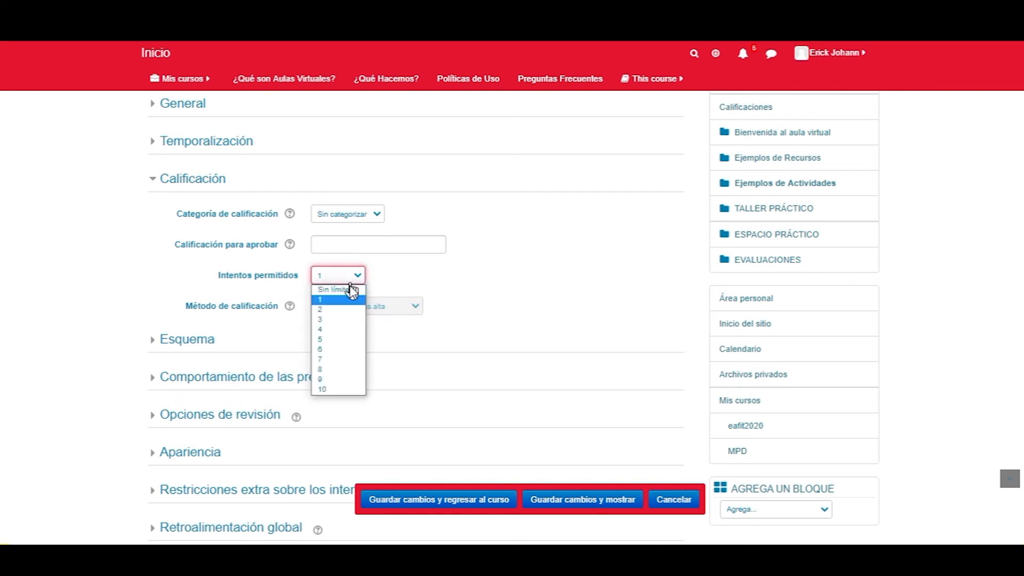
left_click(351, 310)
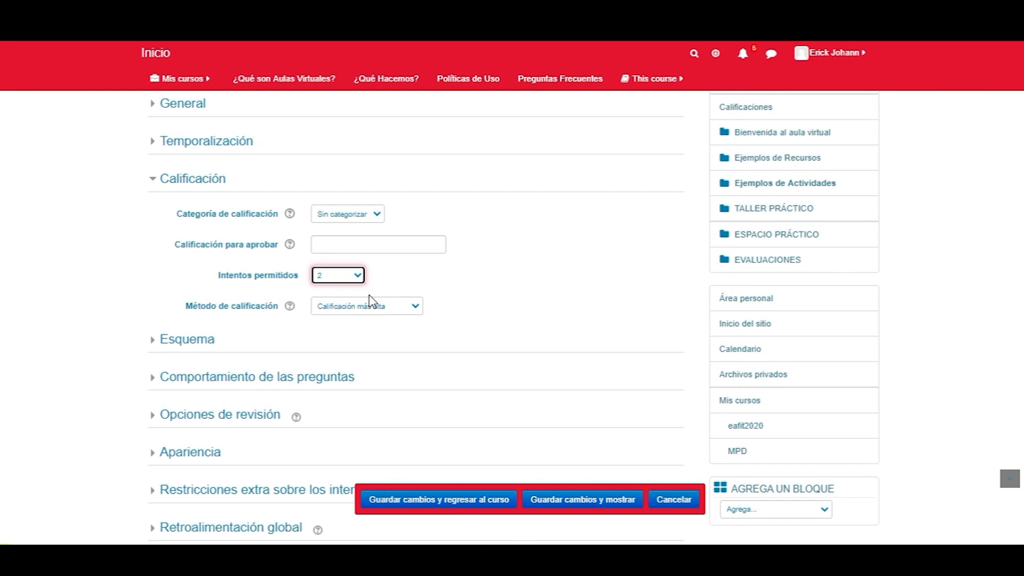
left_click(411, 315)
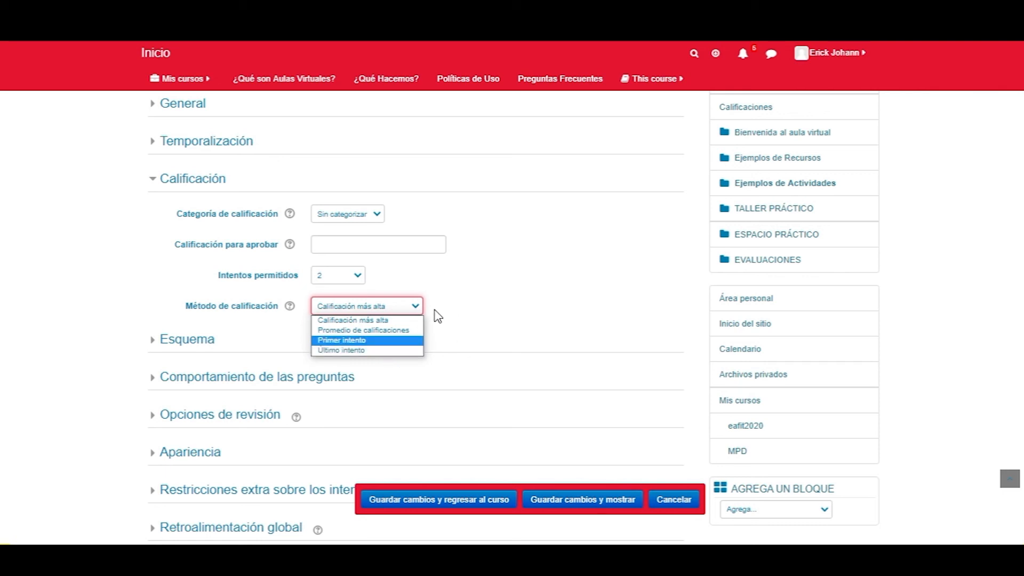
left_click(415, 308)
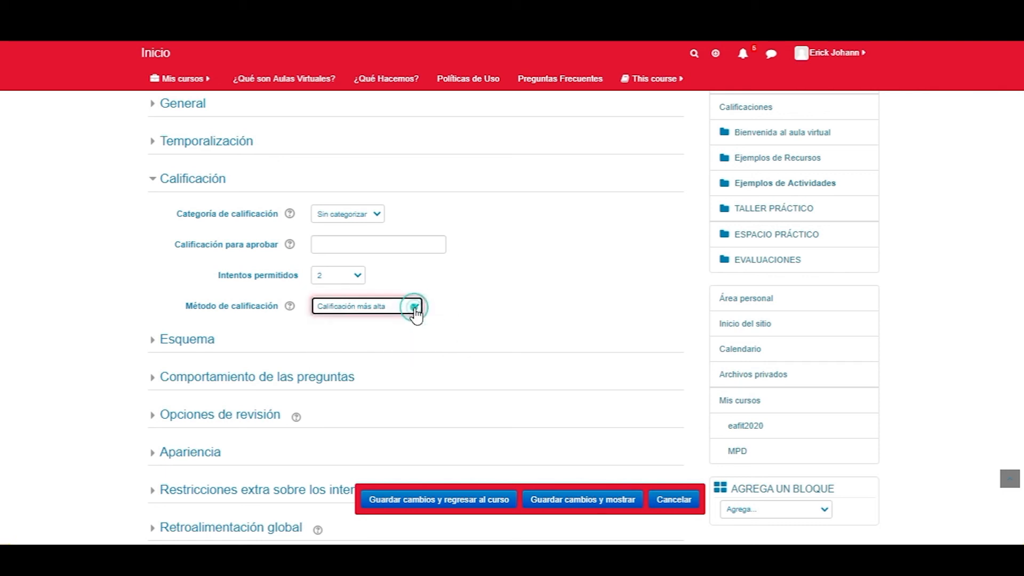
Collapse the Calificación section and, in Esquema, set a new page to start every 2 questions (Cada 2 preguntas)
left_click(188, 179)
left_click(180, 223)
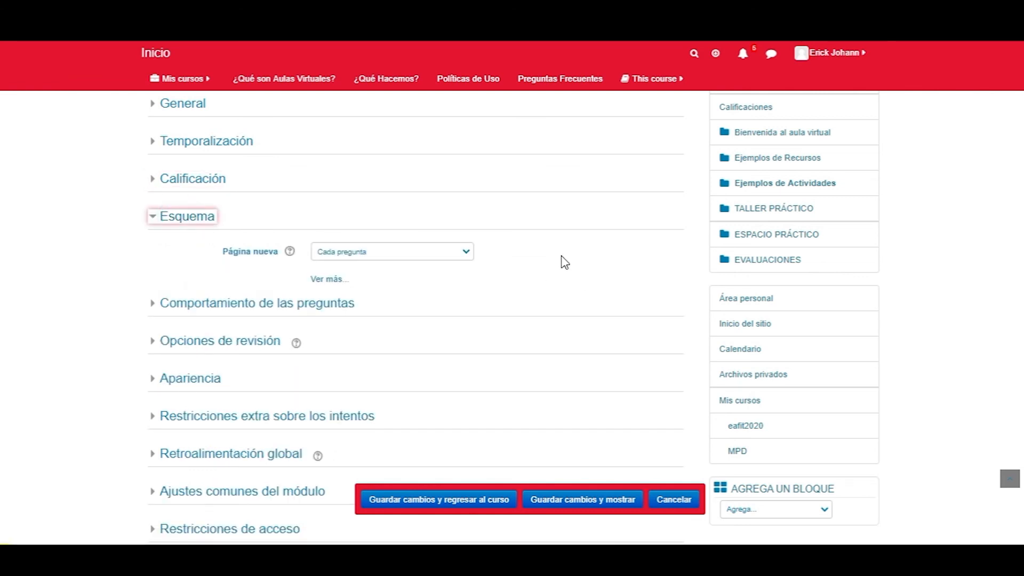
left_click(414, 262)
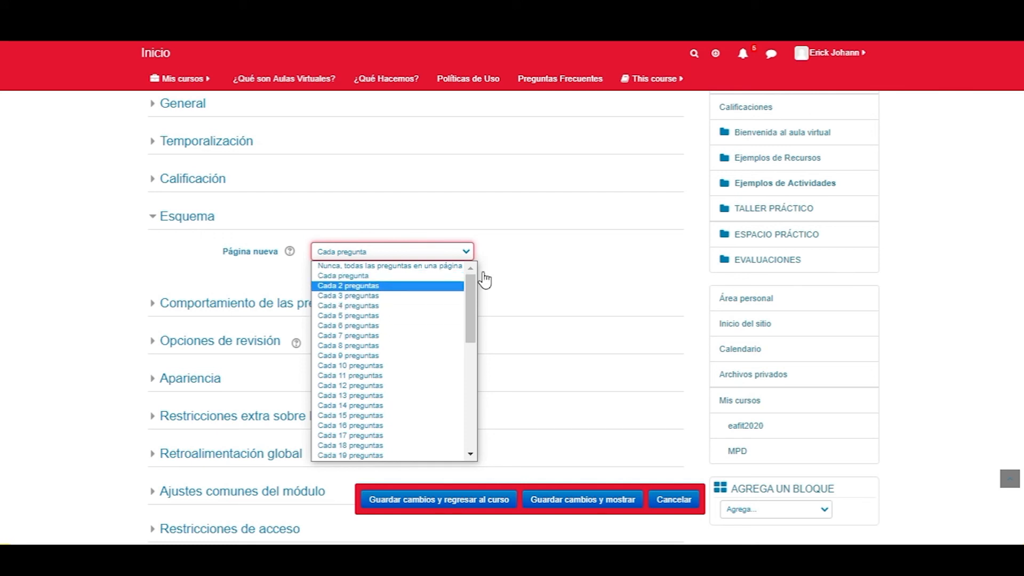
left_click(395, 294)
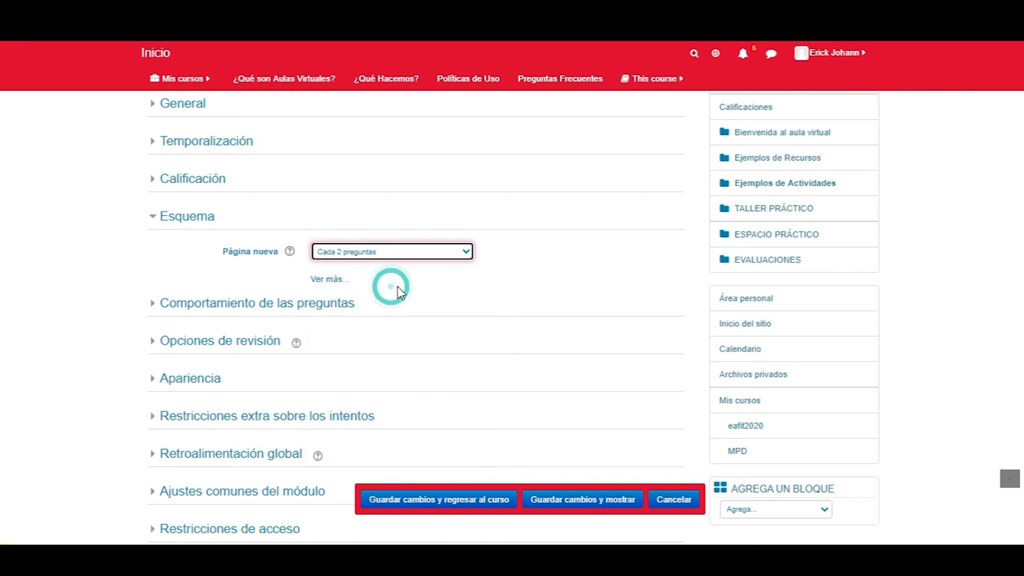
Show the additional Esquema options, set the navigation method to Secuencial, and collapse the section
left_click(329, 283)
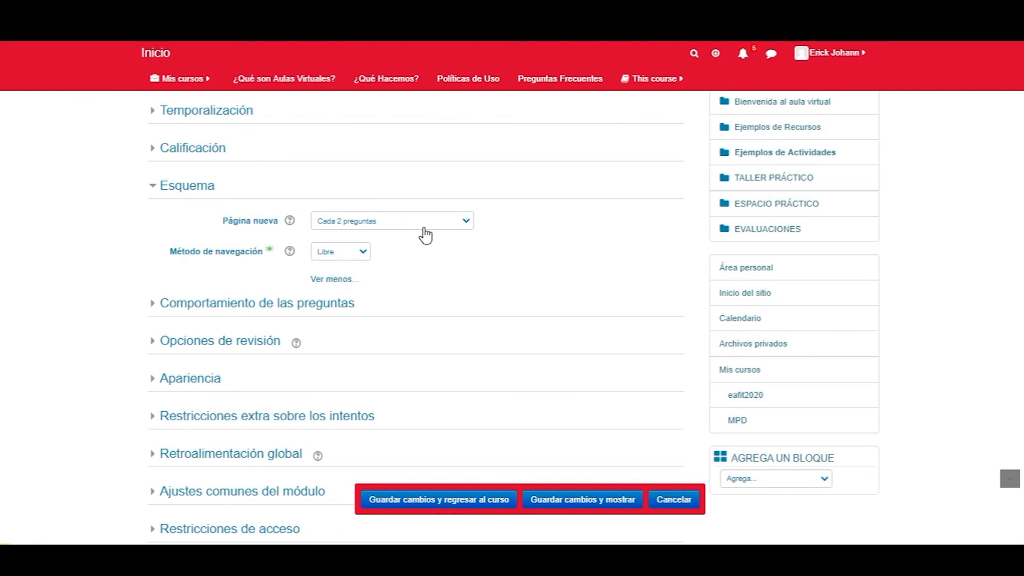
left_click(355, 252)
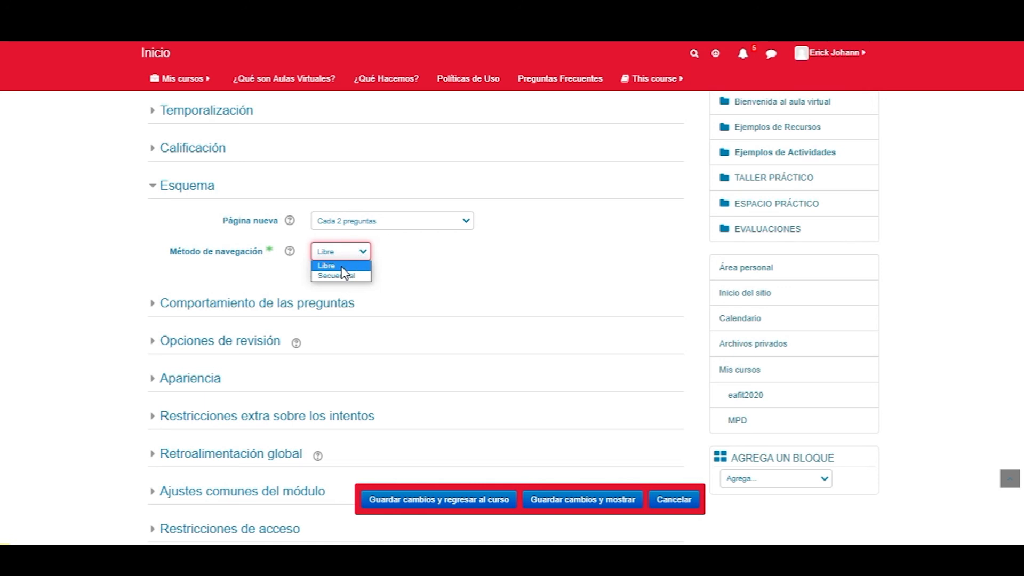
left_click(360, 276)
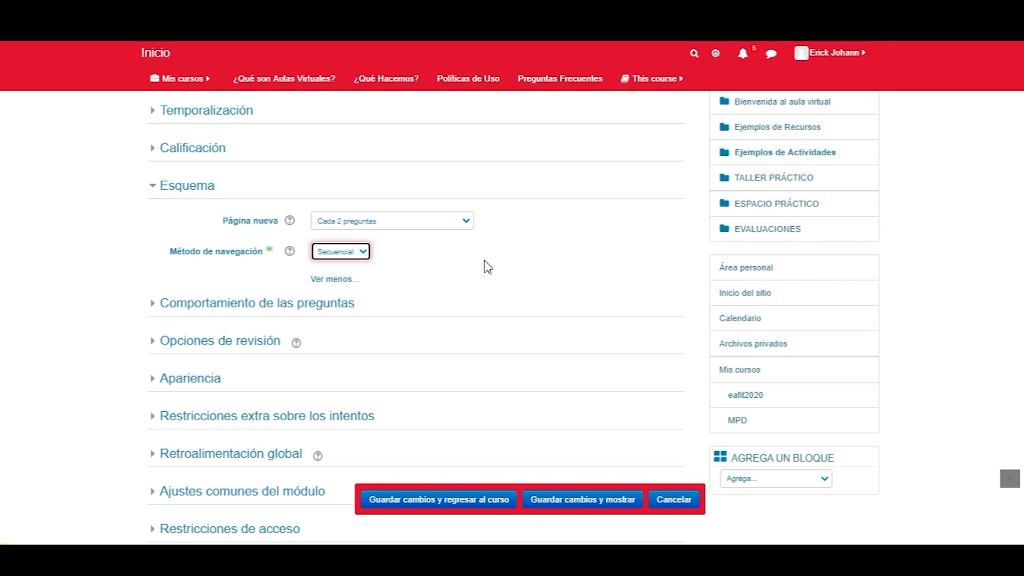
left_click(159, 190)
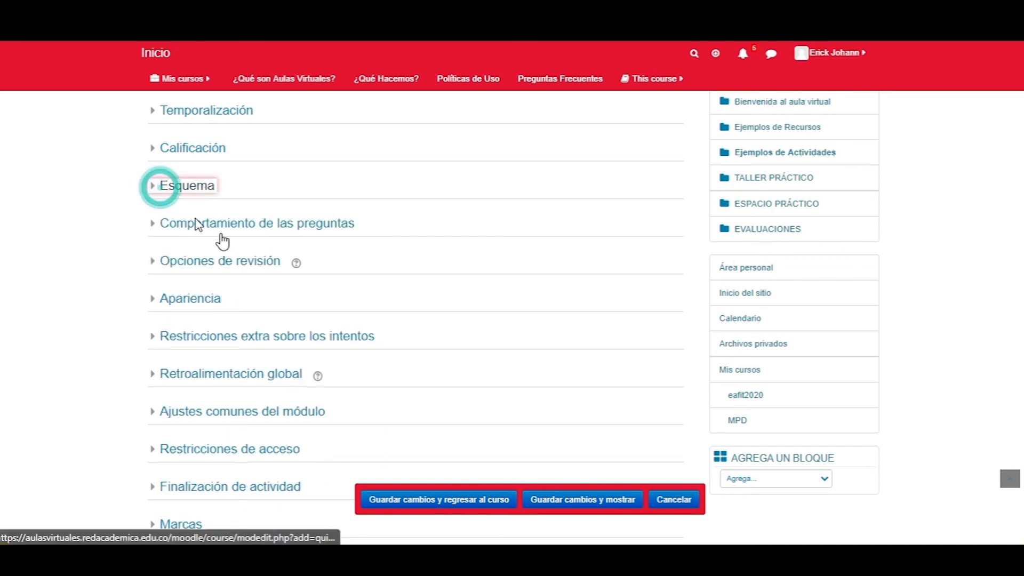
Expand the Comportamiento de las preguntas settings and keep the random ordering of answers set to Sí
left_click(210, 228)
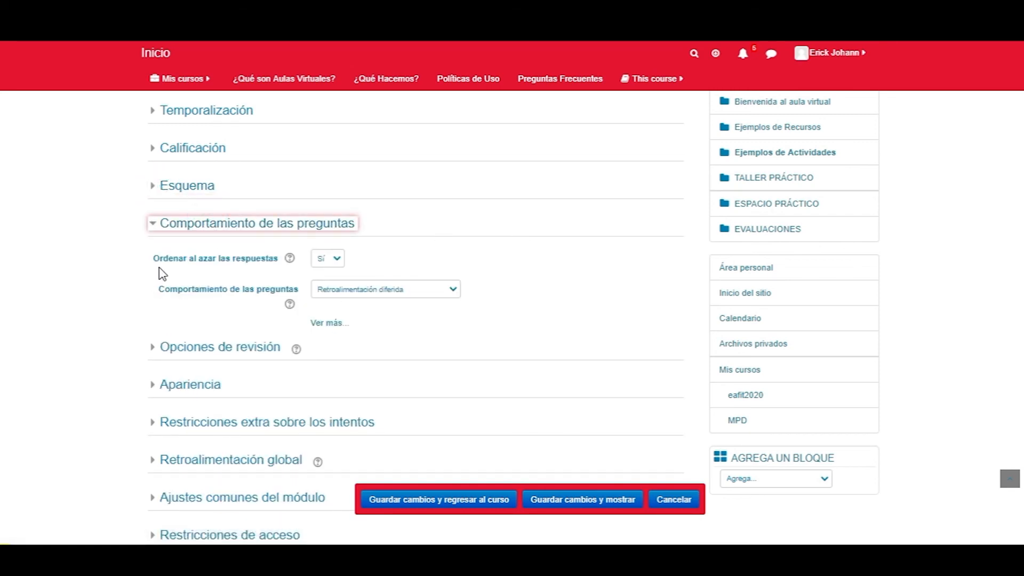
left_click(335, 259)
left_click(339, 261)
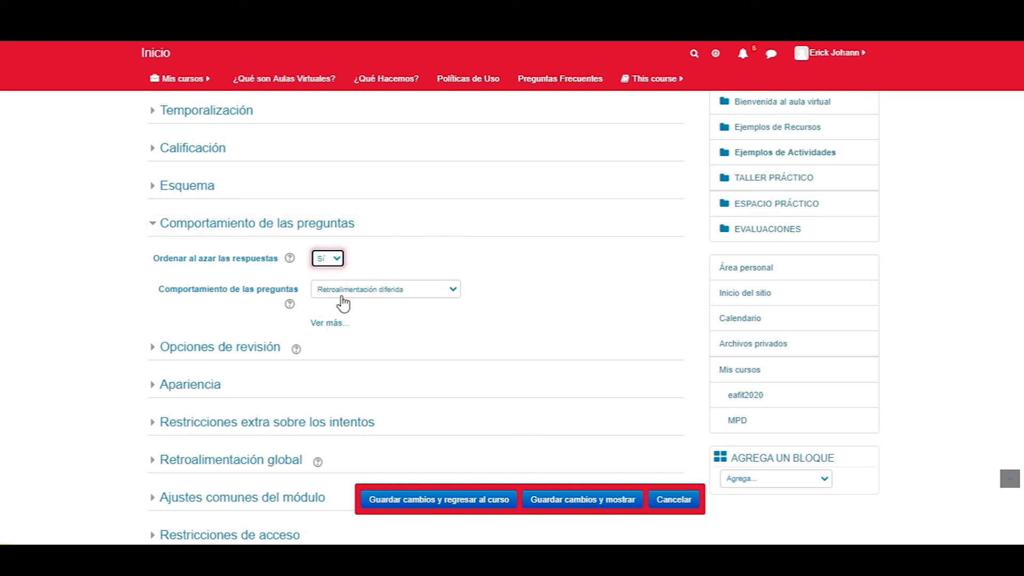
Try the question behaviour Interactiva con varios intentos and switch back to Retroalimentación diferida
left_click(444, 300)
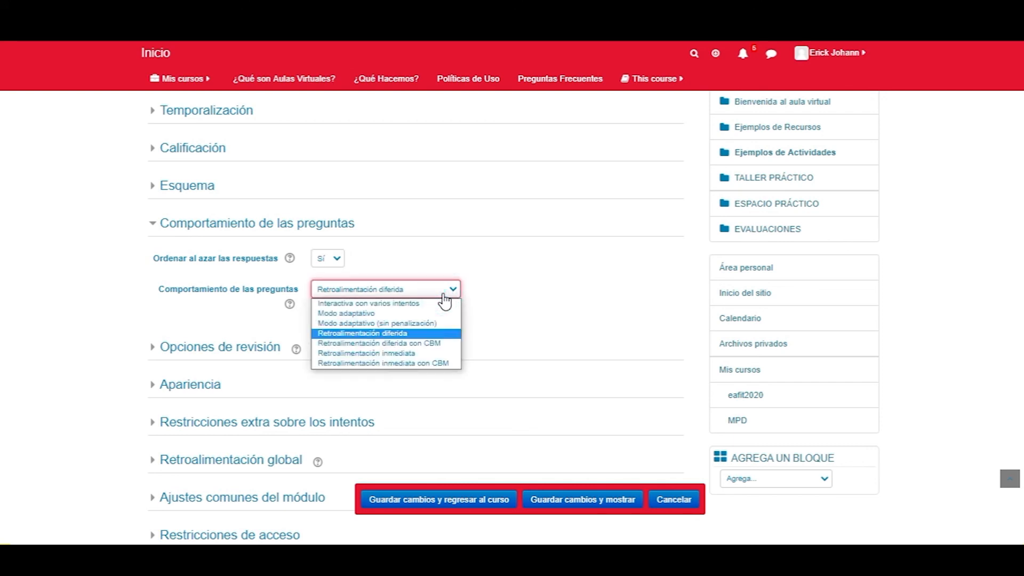
left_click(413, 335)
left_click(435, 290)
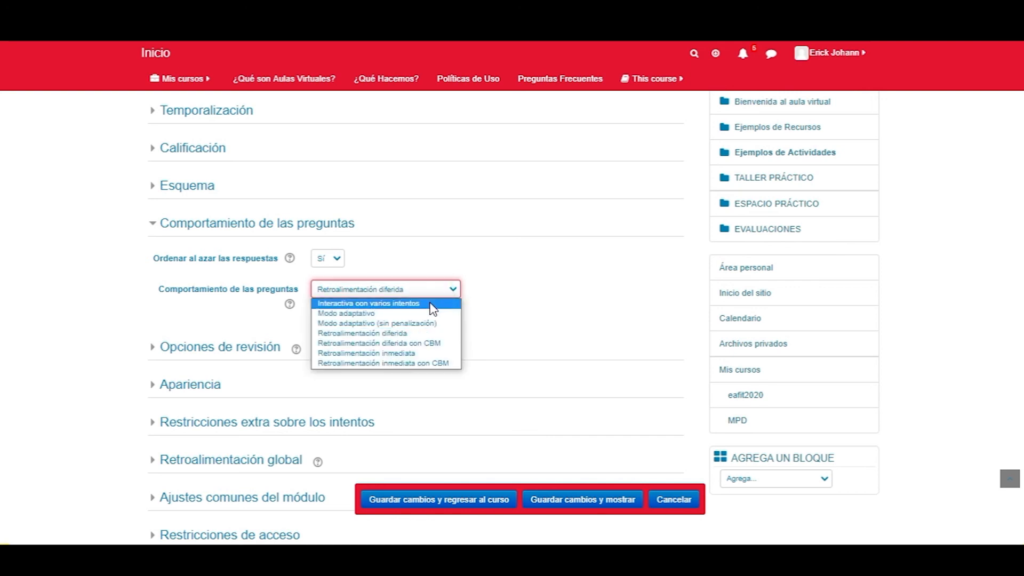
left_click(431, 304)
left_click(432, 293)
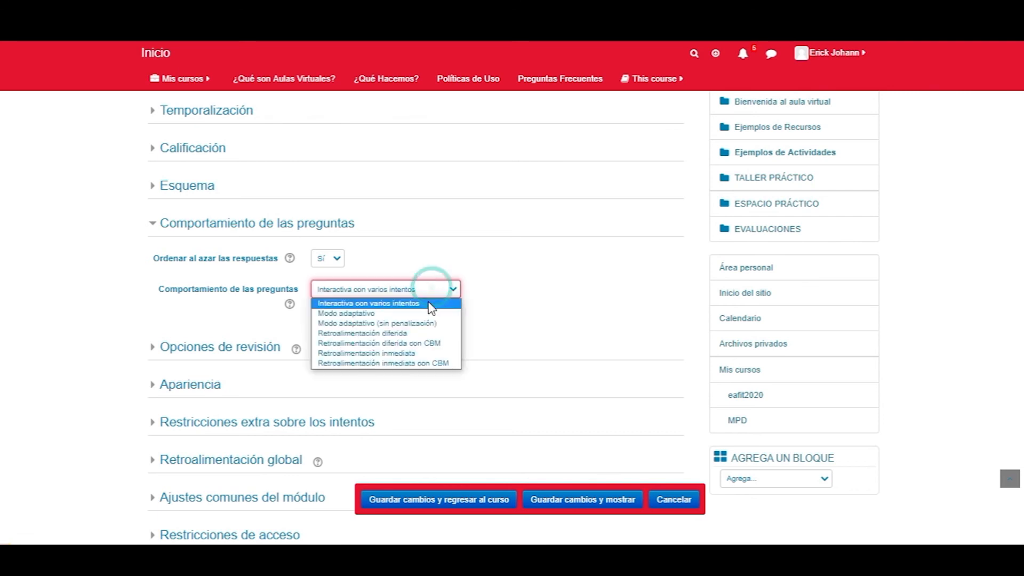
left_click(416, 334)
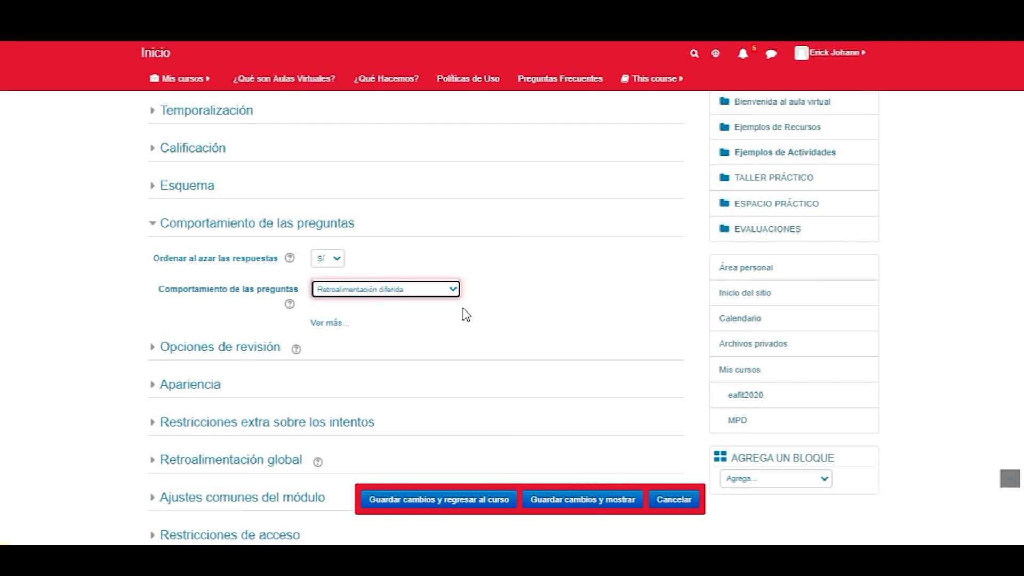
Set the question behaviour to Interactiva con varios intentos
left_click(443, 294)
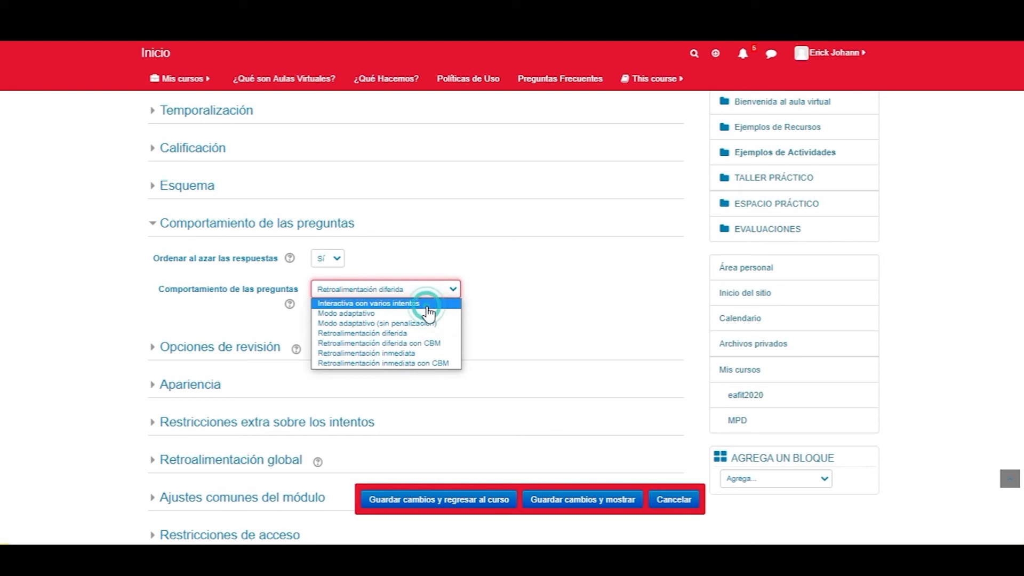
left_click(425, 300)
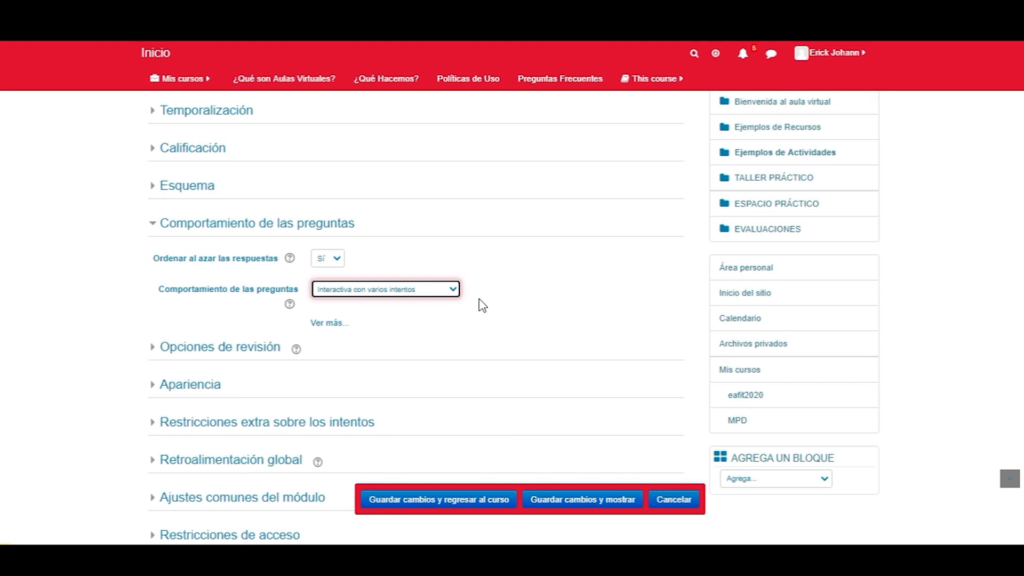
Set the question behaviour to Retroalimentación diferida, collapse that section and expand Opciones de revisión
left_click(421, 293)
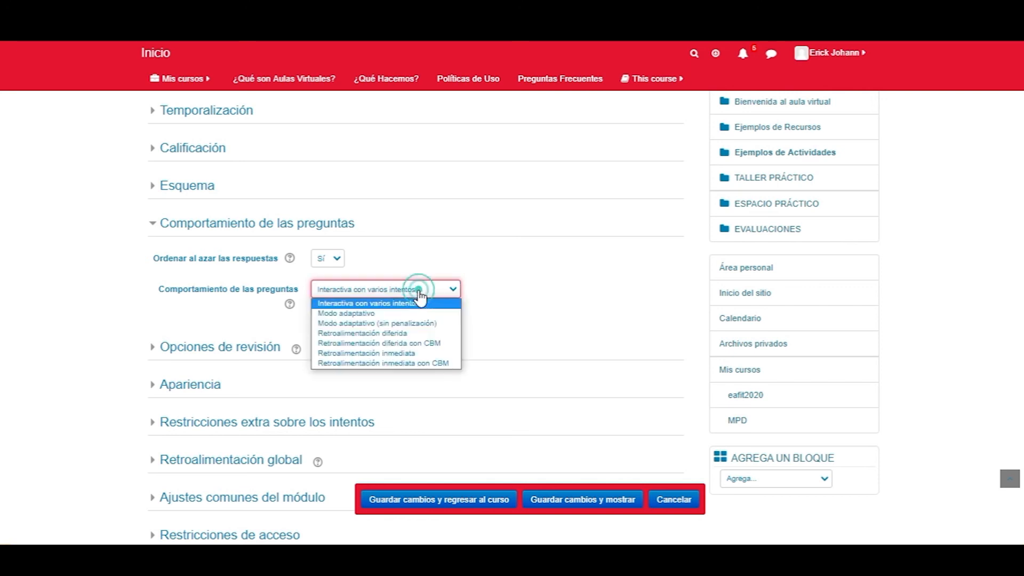
left_click(409, 334)
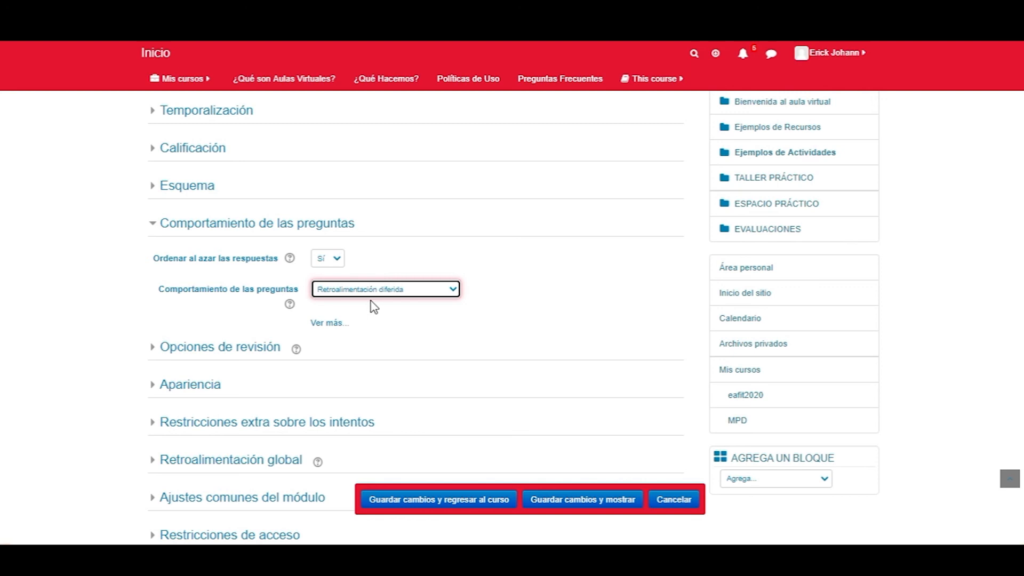
left_click(162, 223)
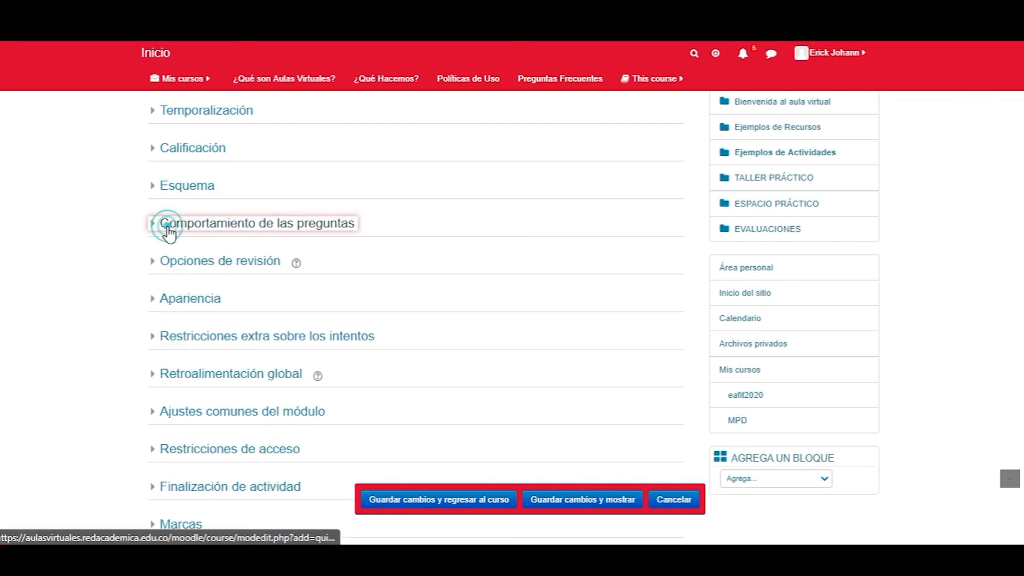
left_click(190, 265)
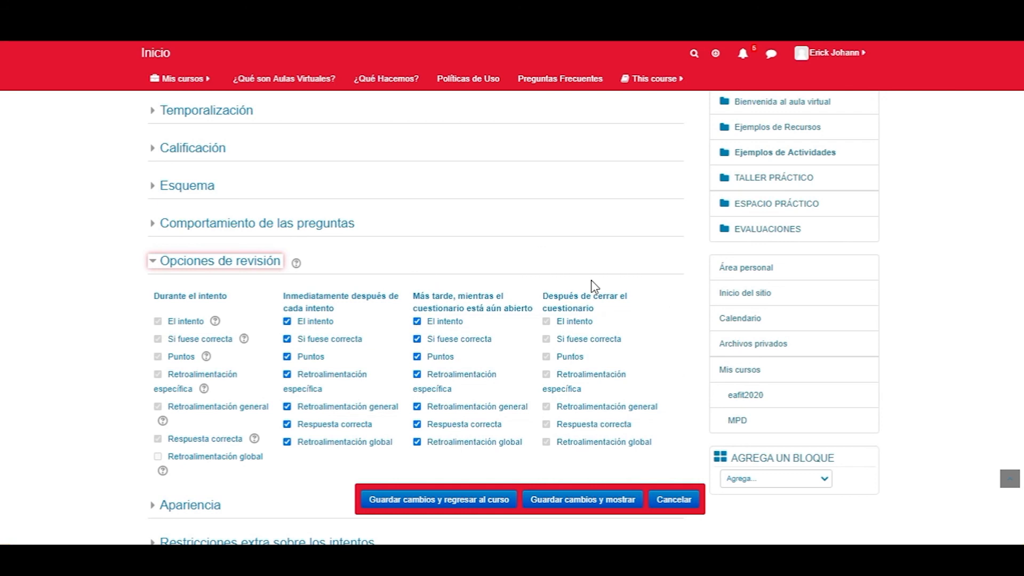
scroll(647, 290, "down", 3)
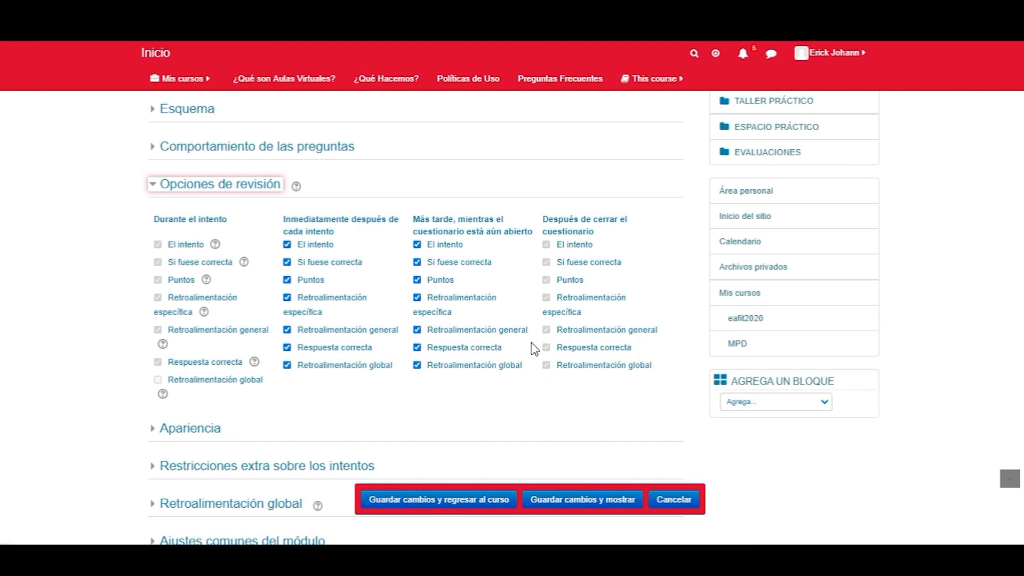
Enable the Cerrar cuestionario date under Temporalización and collapse the section
scroll(470, 341, "up", 6)
left_click(211, 343)
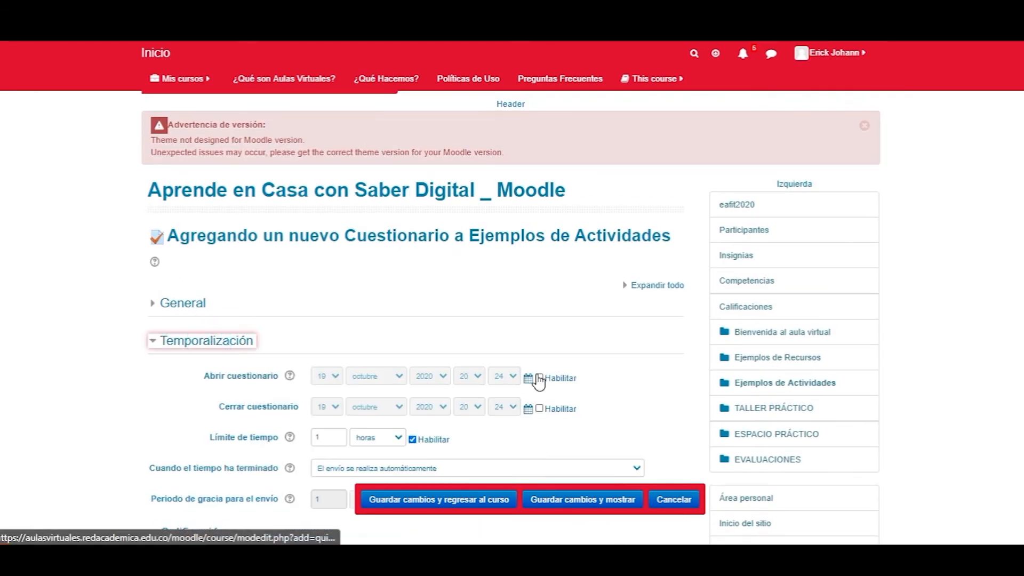
scroll(537, 279, "down", 3)
left_click(539, 256)
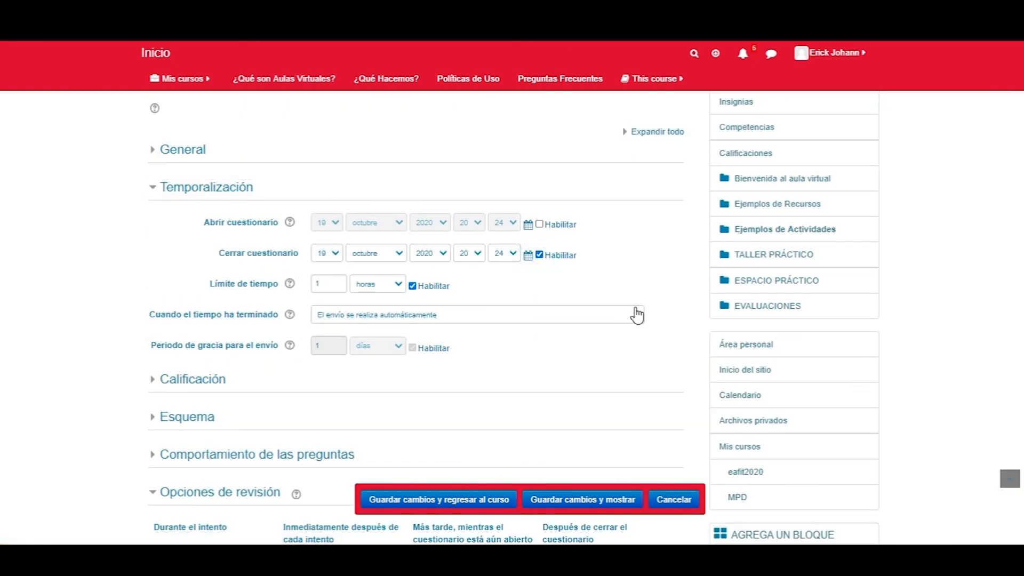
left_click(216, 189)
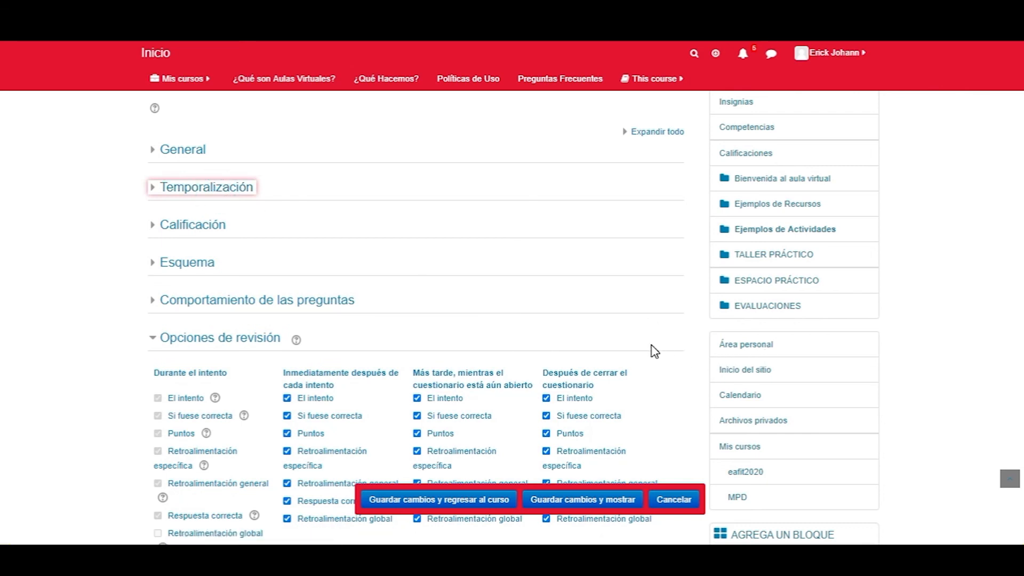
Uncheck Si fuese correcta under Inmediatamente después de cada intento and check it again
scroll(653, 351, "down", 2)
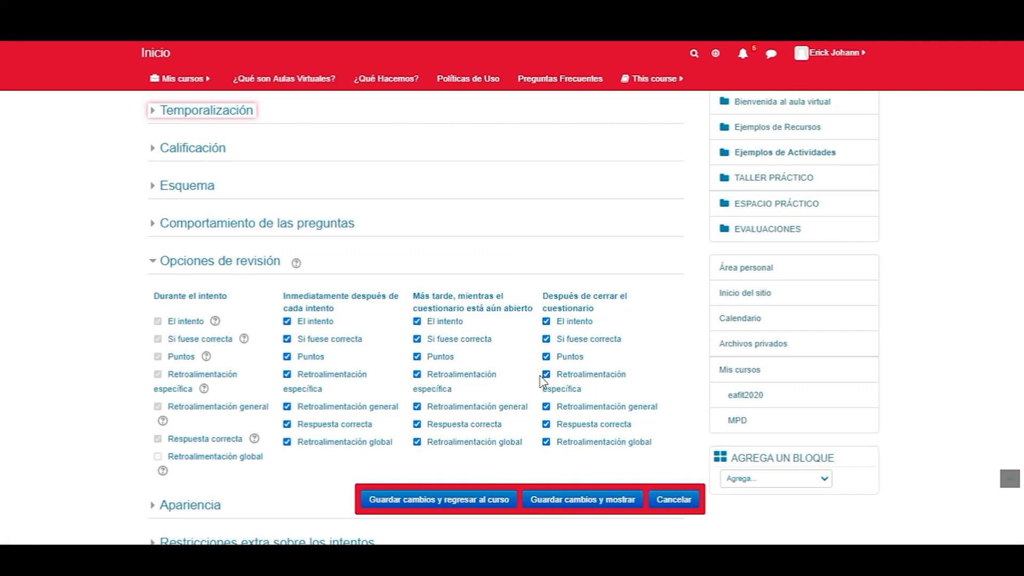
left_click(287, 340)
left_click(287, 340)
scroll(398, 347, "down", 3)
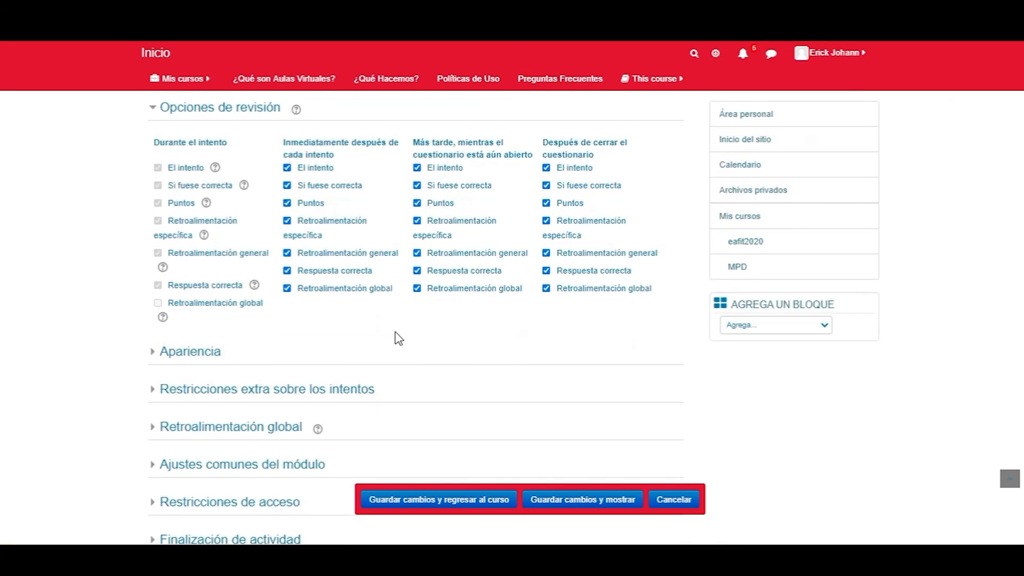
scroll(368, 334, "up", 1)
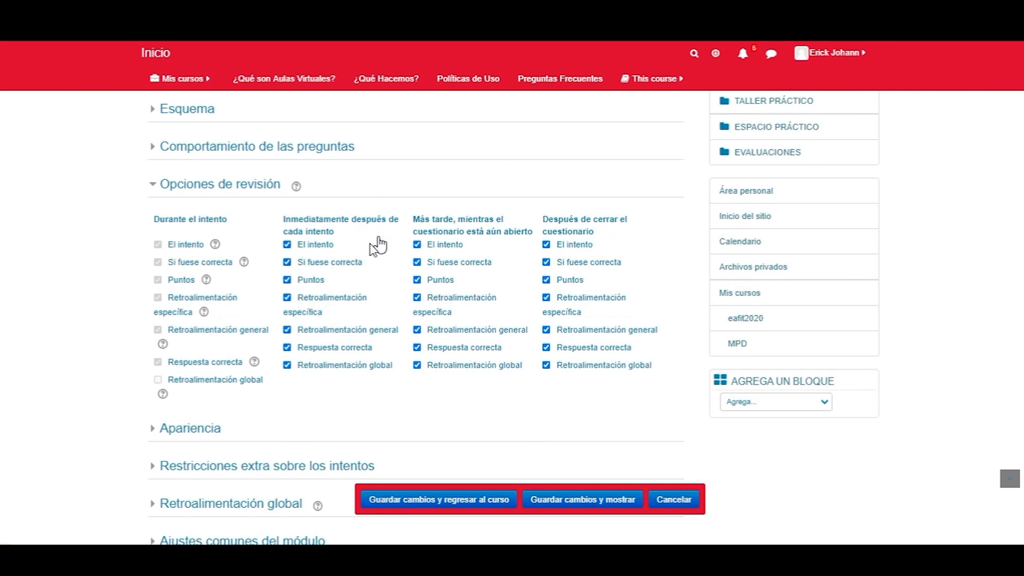
Uncheck Si fuese correcta, Retroalimentación específica, Retroalimentación general and Respuesta correcta for review immediately after each attempt
left_click(288, 263)
left_click(288, 244)
left_click(287, 245)
left_click(287, 329)
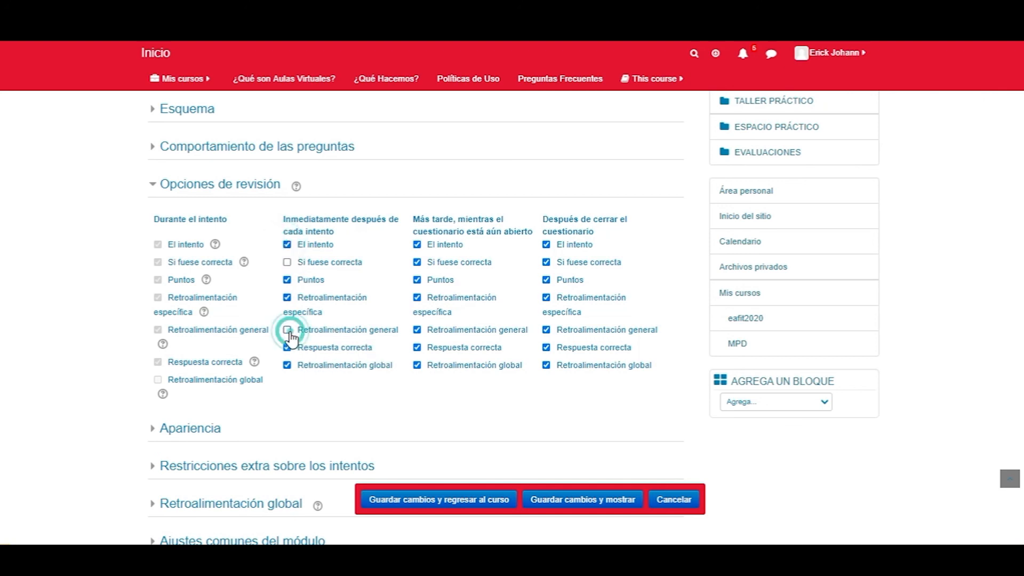
left_click(287, 348)
left_click(288, 297)
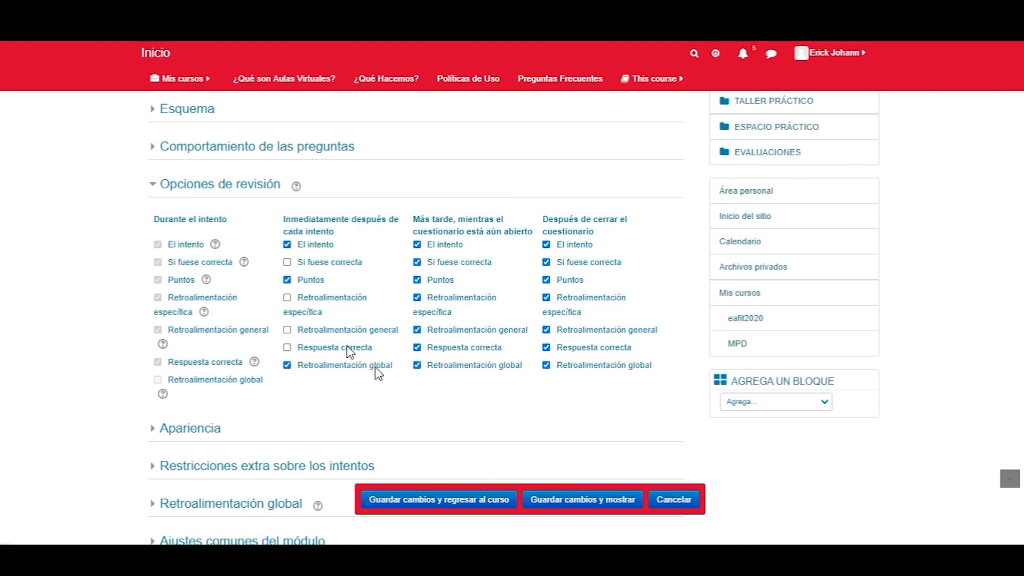
Re-enable Si fuese correcta, Retroalimentación específica, Retroalimentación general and Respuesta correcta for review immediately after each attempt
left_click(287, 262)
left_click(287, 297)
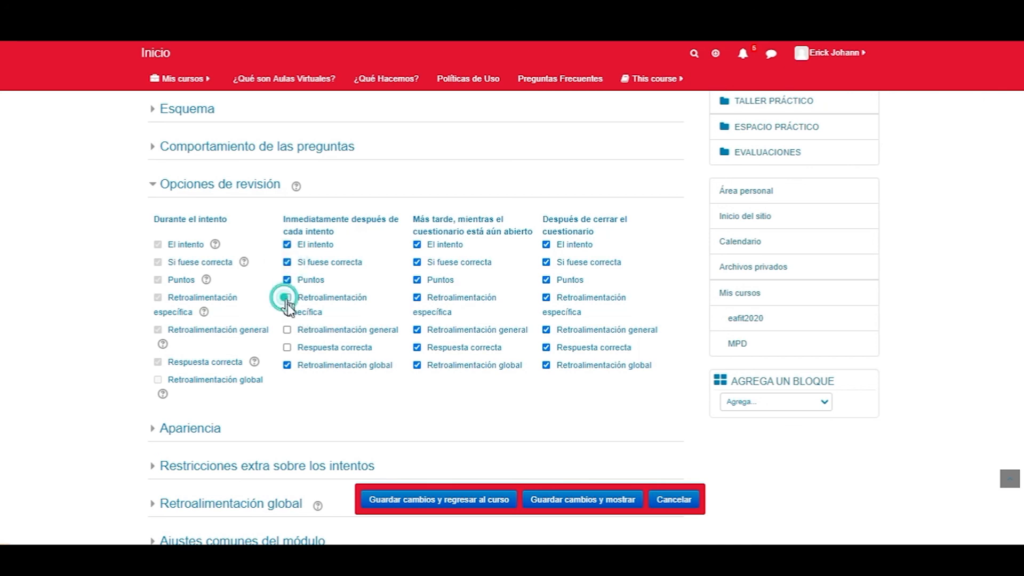
left_click(287, 329)
left_click(287, 348)
Uncheck El intento, Puntos and Retroalimentación global for review while the quiz is still open, and check all three again
left_click(418, 244)
left_click(417, 281)
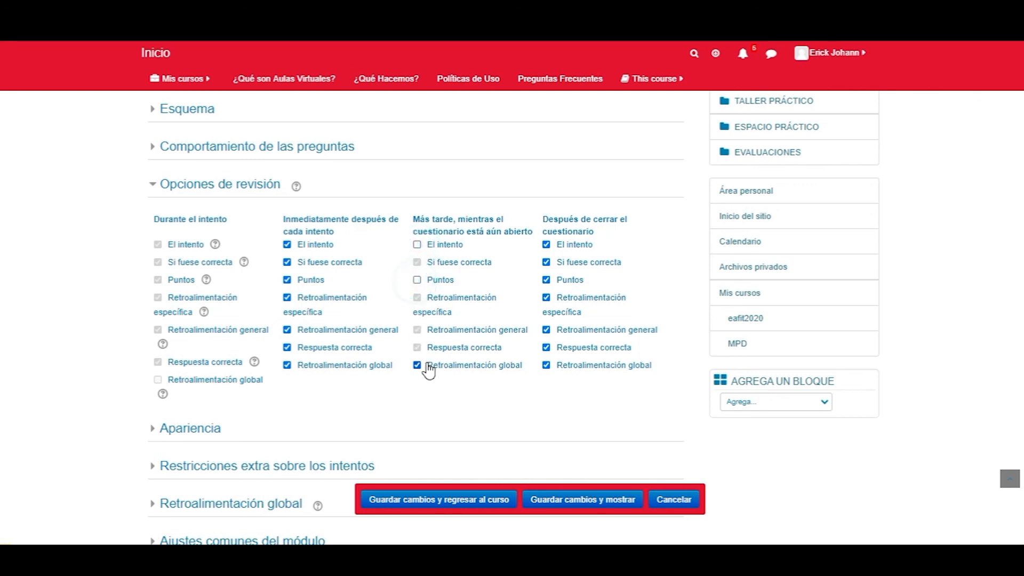
left_click(418, 366)
left_click(417, 244)
left_click(416, 282)
left_click(418, 367)
Collapse Opciones de revisión and, under Apariencia, try 1 decimal for grades and set it back to 2
left_click(233, 195)
left_click(190, 229)
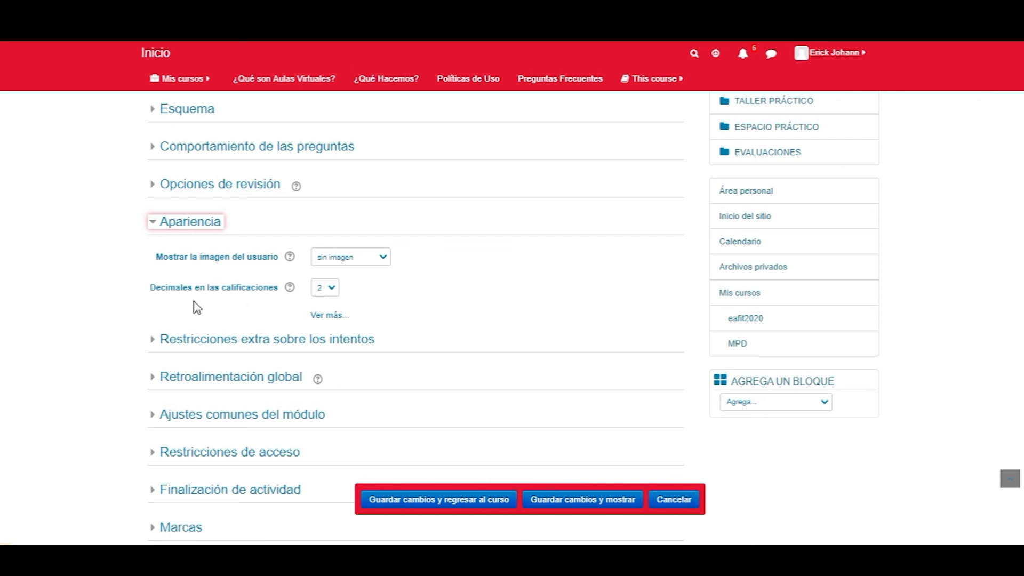
left_click(331, 292)
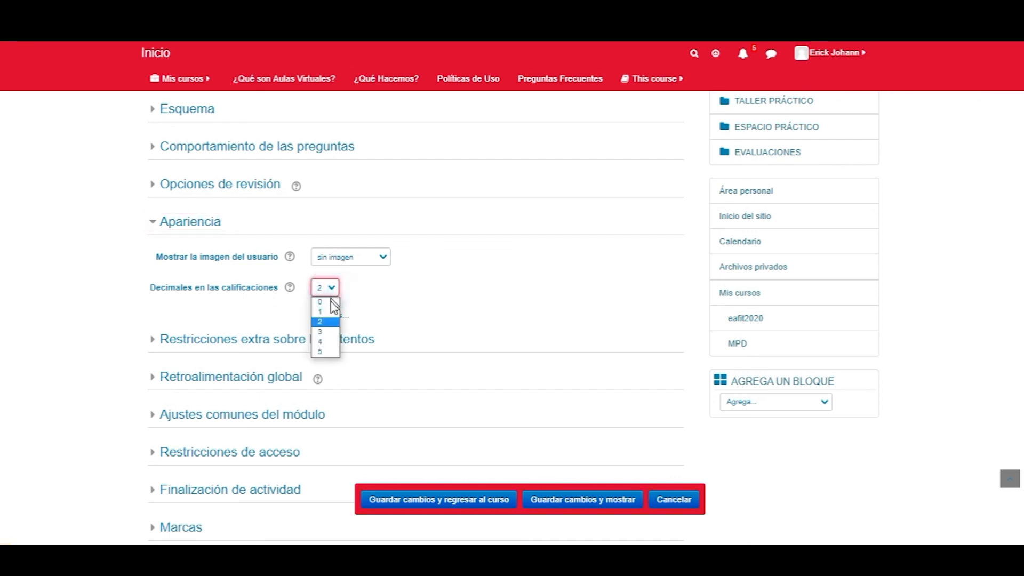
left_click(330, 312)
left_click(332, 288)
left_click(334, 322)
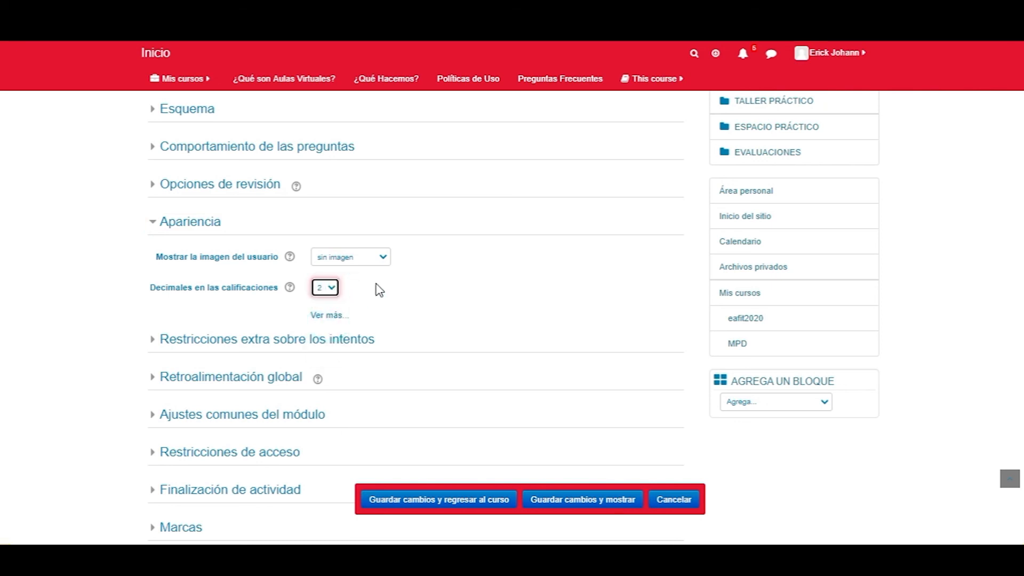
left_click(189, 224)
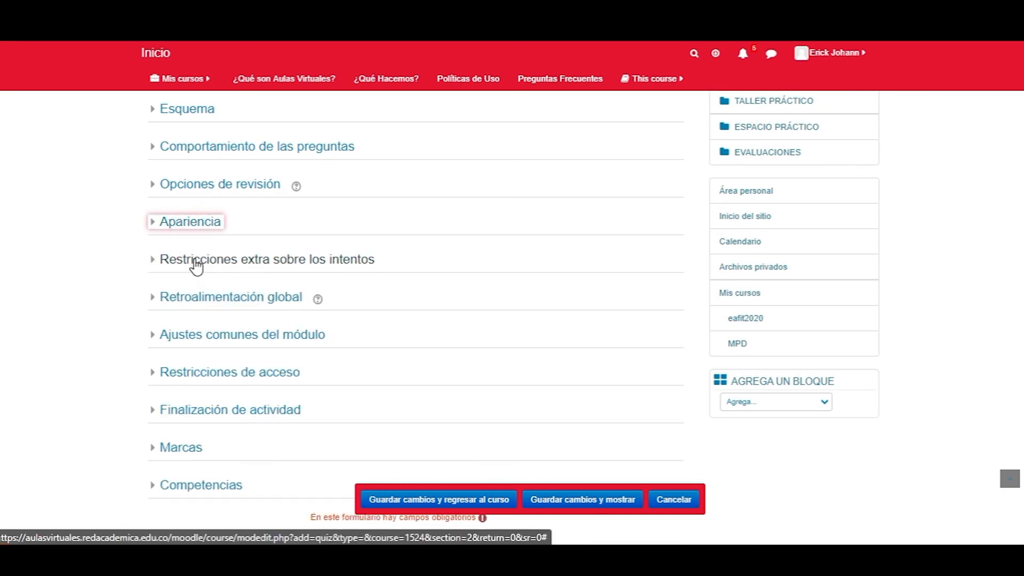
Expand Restricciones extra sobre los intentos and open the quiz password field for editing, leaving it empty
left_click(195, 263)
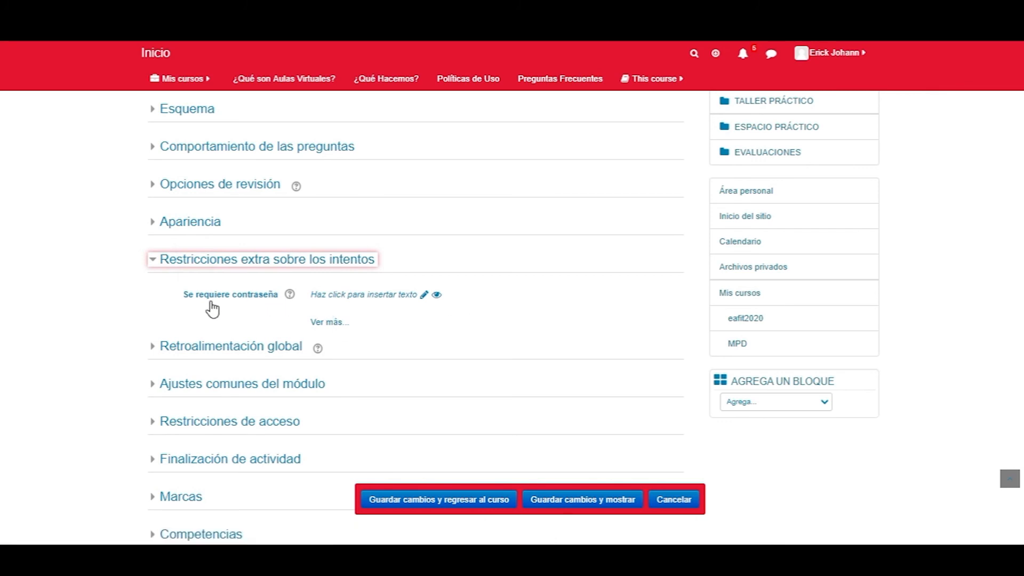
left_click(371, 295)
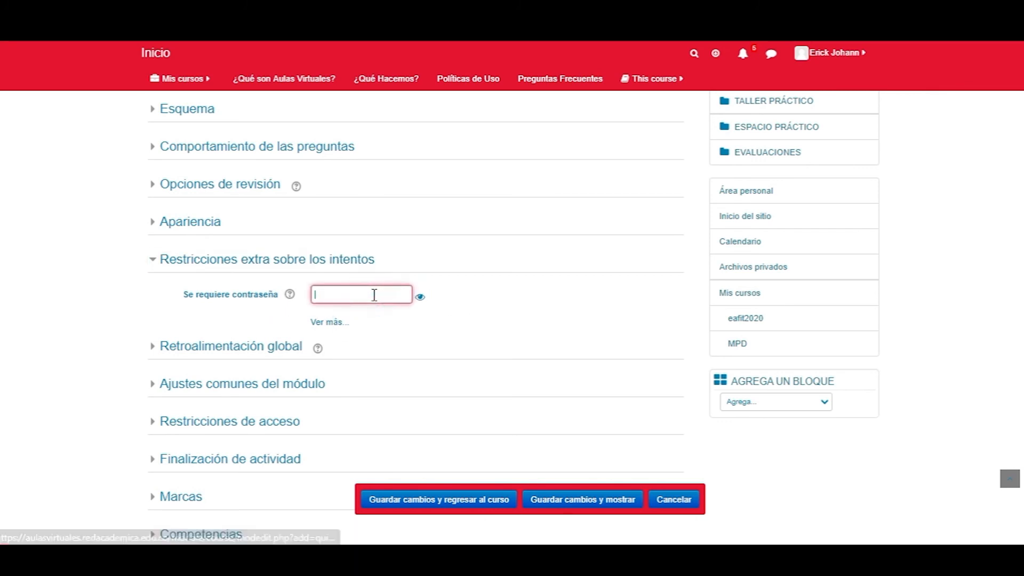
left_click(517, 332)
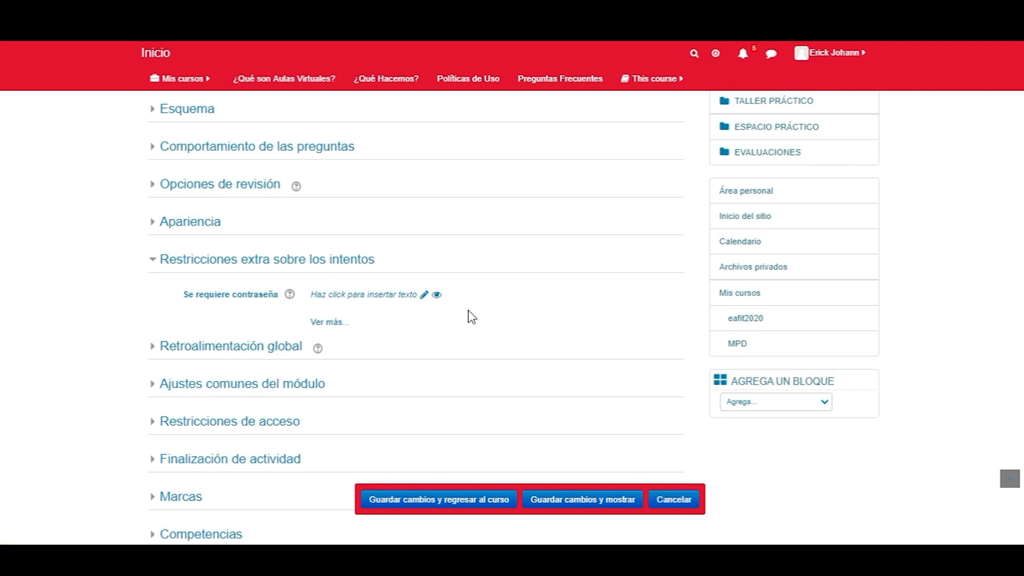
left_click(336, 294)
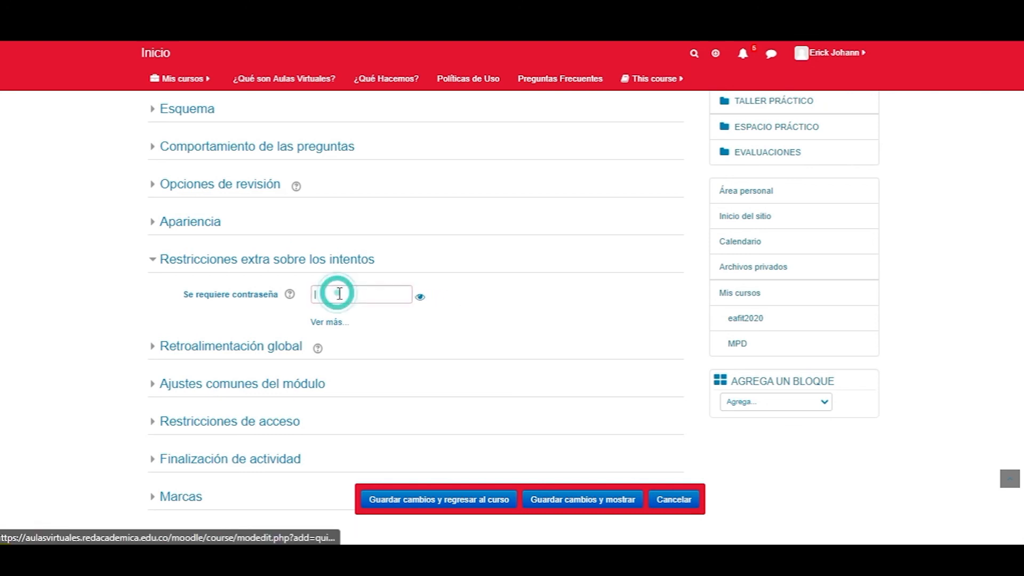
left_click(477, 298)
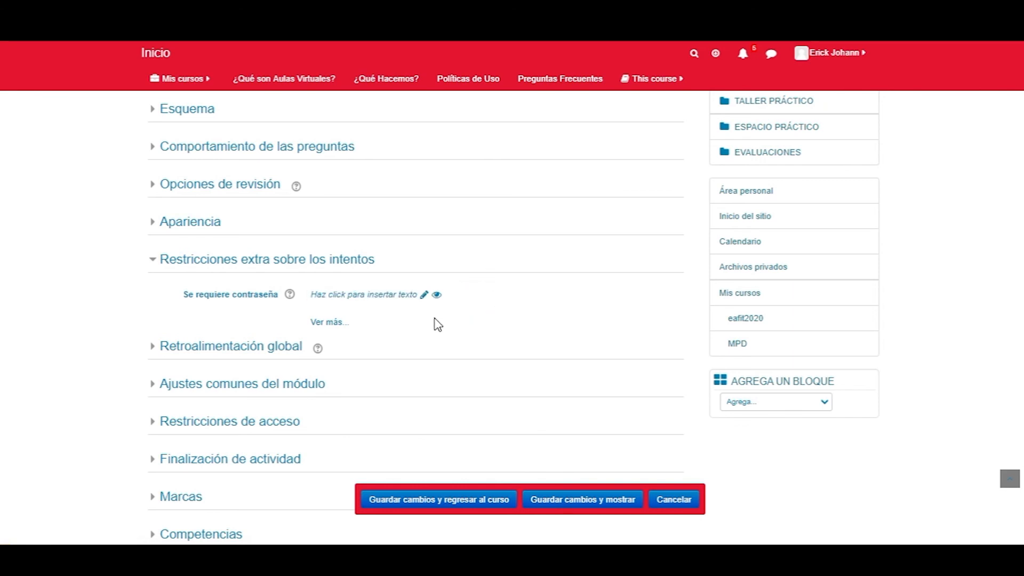
Review the additional options of Restricciones extra sobre los intentos, hide them again and collapse the section
left_click(319, 326)
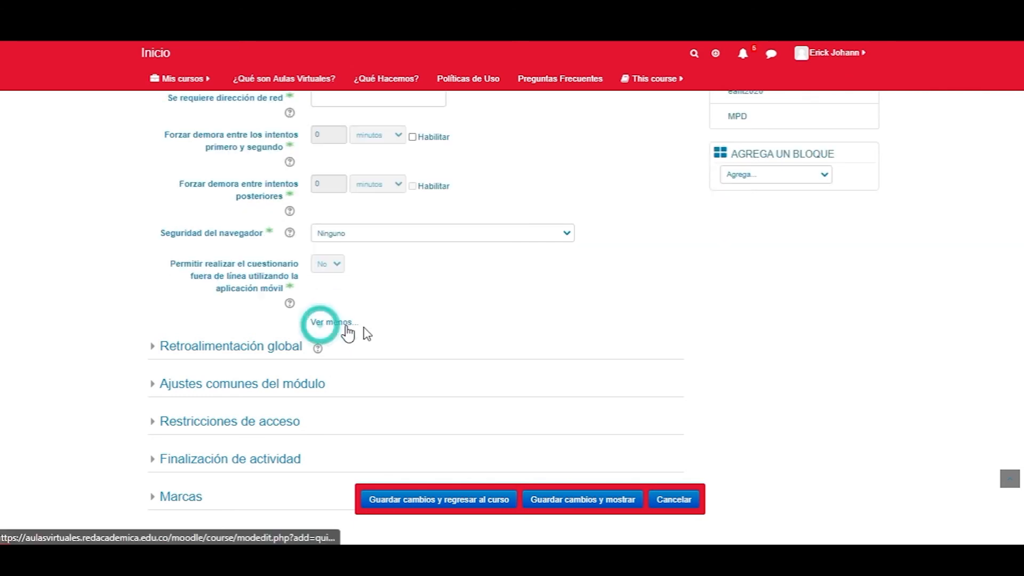
scroll(429, 309, "up", 3)
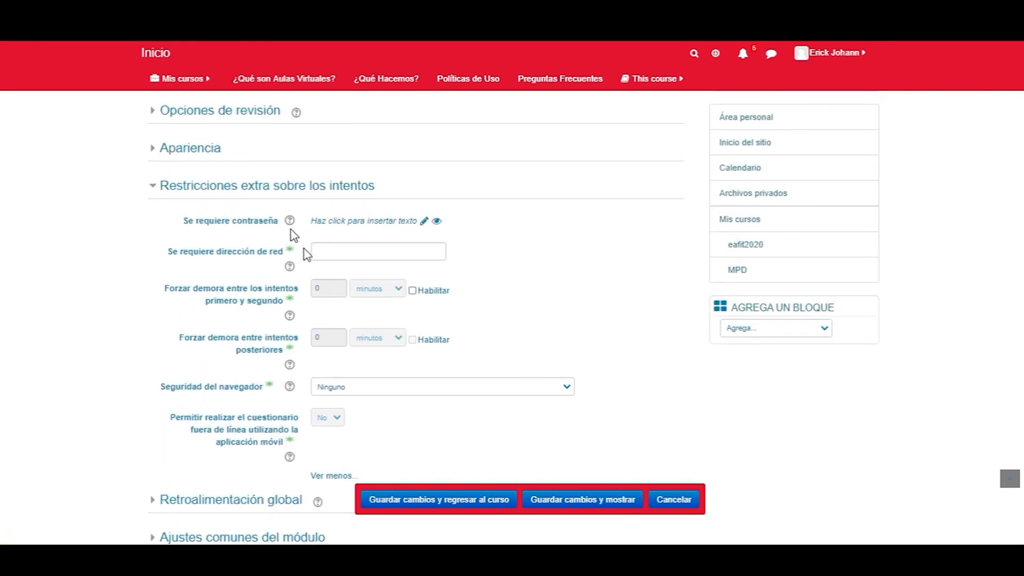
left_click(331, 476)
scroll(375, 329, "down", 2)
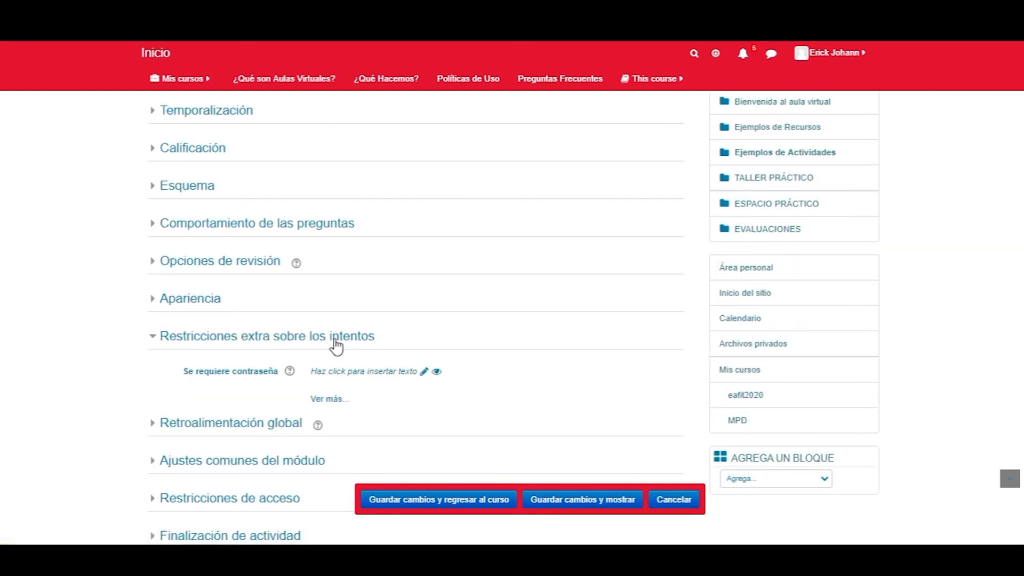
left_click(184, 338)
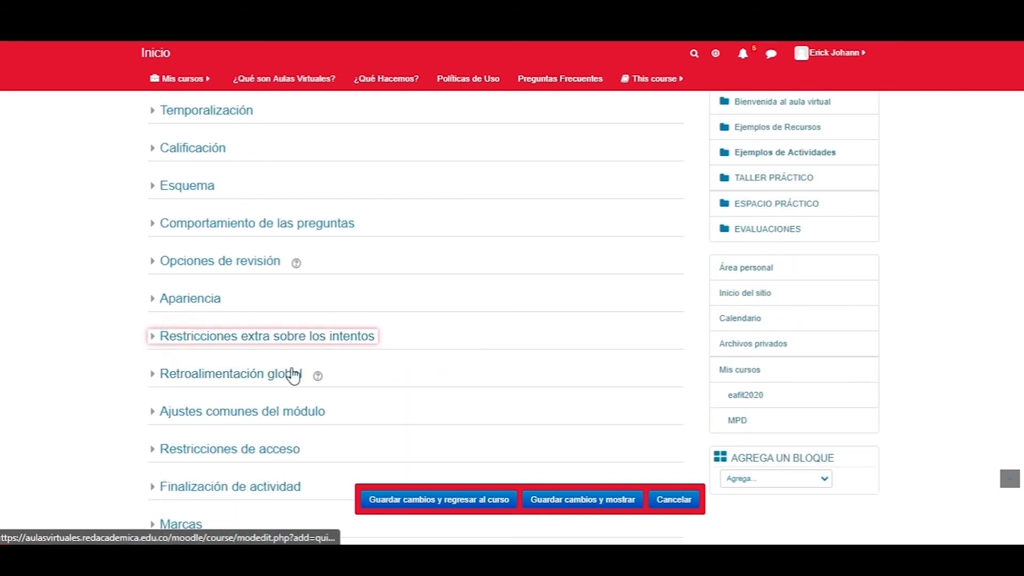
Expand Retroalimentación global and set the intermediate grade boundary to 60%
left_click(230, 381)
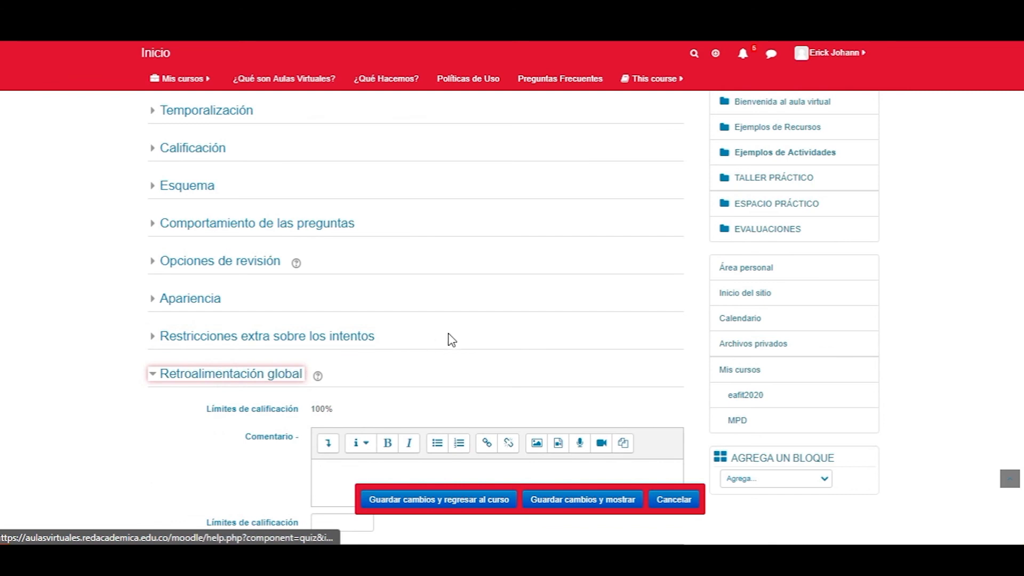
scroll(450, 338, "down", 4)
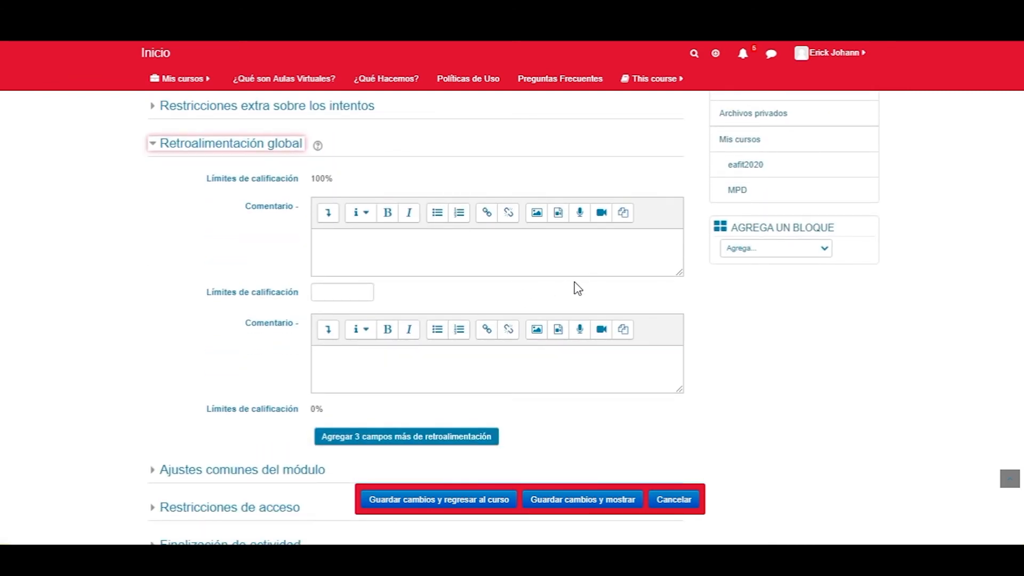
left_click(360, 248)
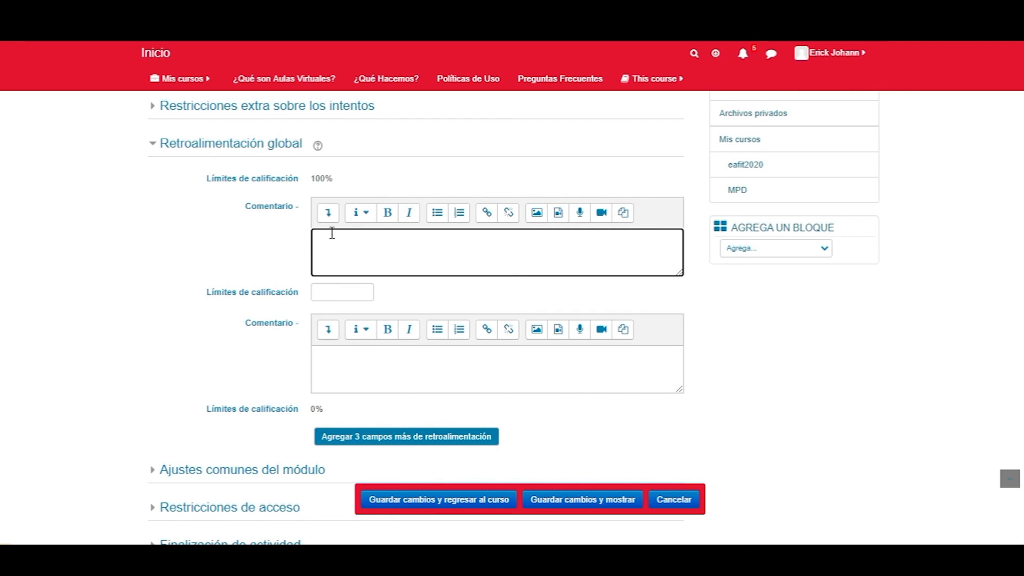
left_click(329, 293)
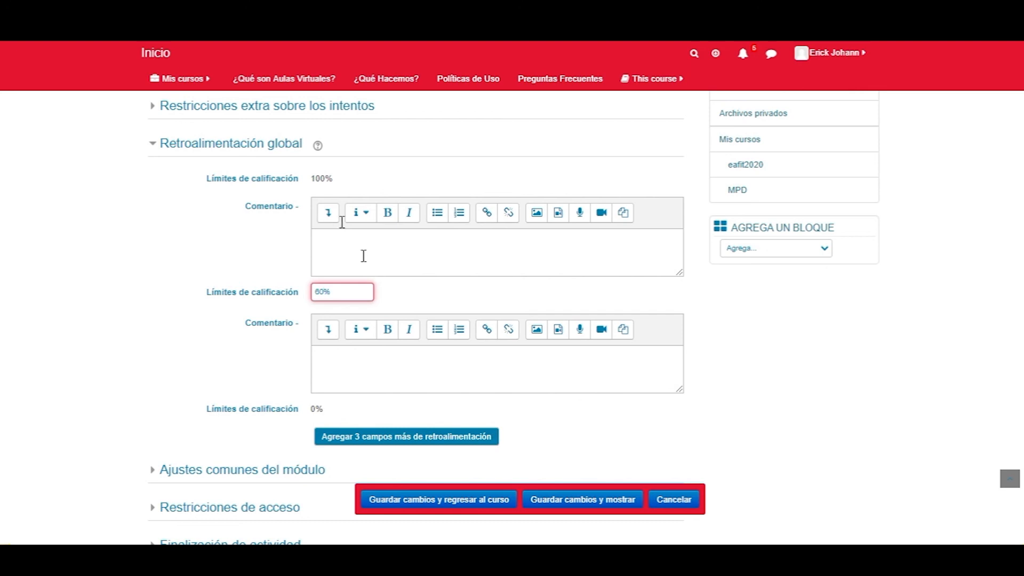
Enter the feedback "Muy bien!" for the upper grade range and "Debes presentar un trabajo de recuperacion." for the lower one
left_click(349, 247)
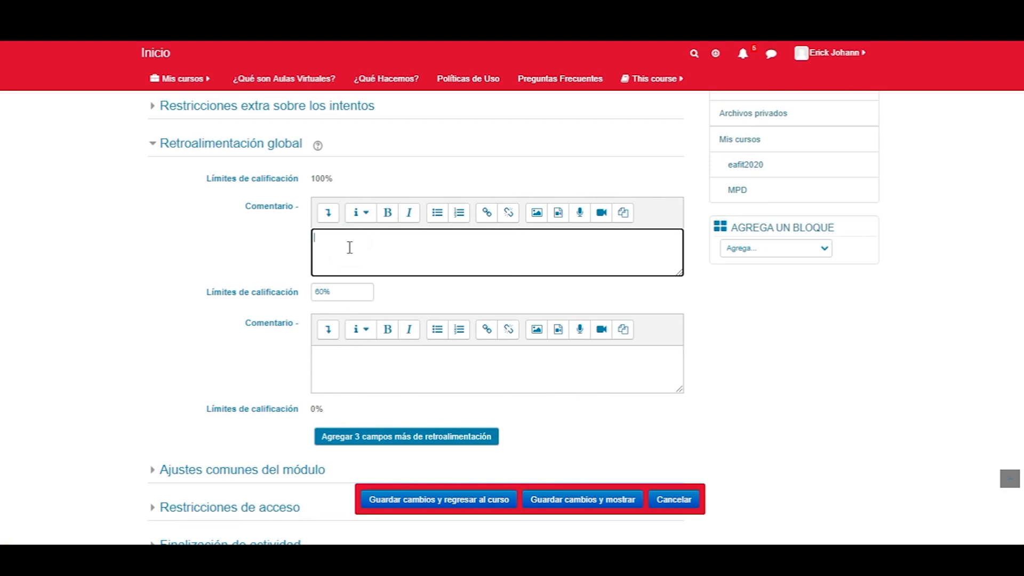
type("Muy bien!")
left_click(361, 367)
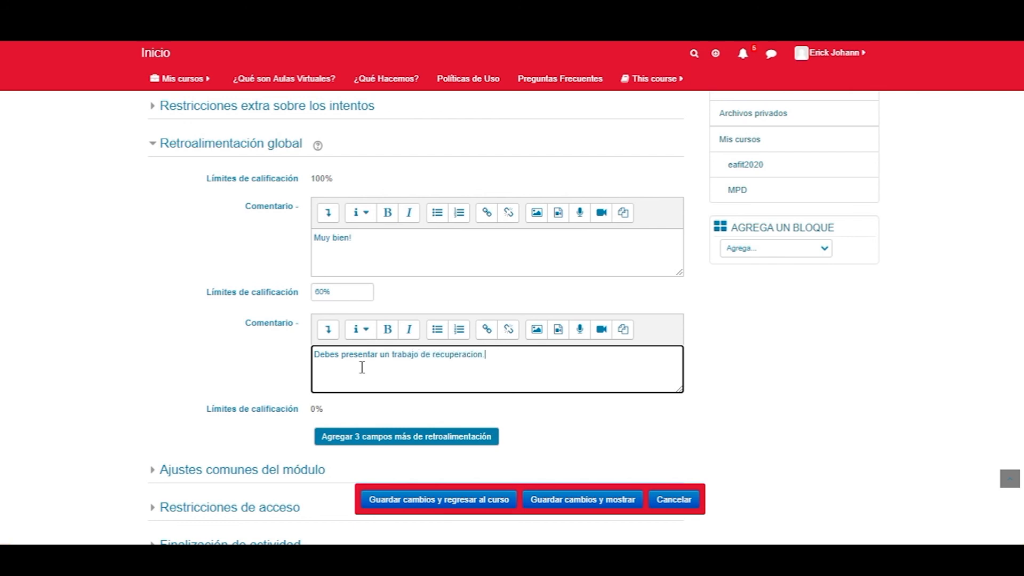
scroll(392, 415, "down", 3)
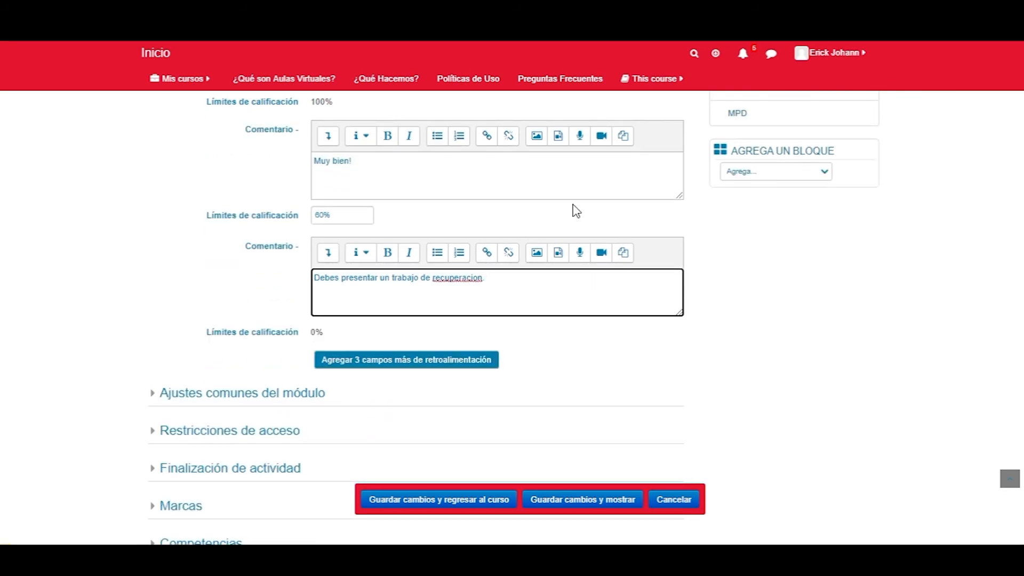
Correct "recuperacion" to "recuperación" in the lower grade range's feedback and collapse Retroalimentación global
scroll(648, 233, "up", 1)
scroll(648, 245, "up", 3)
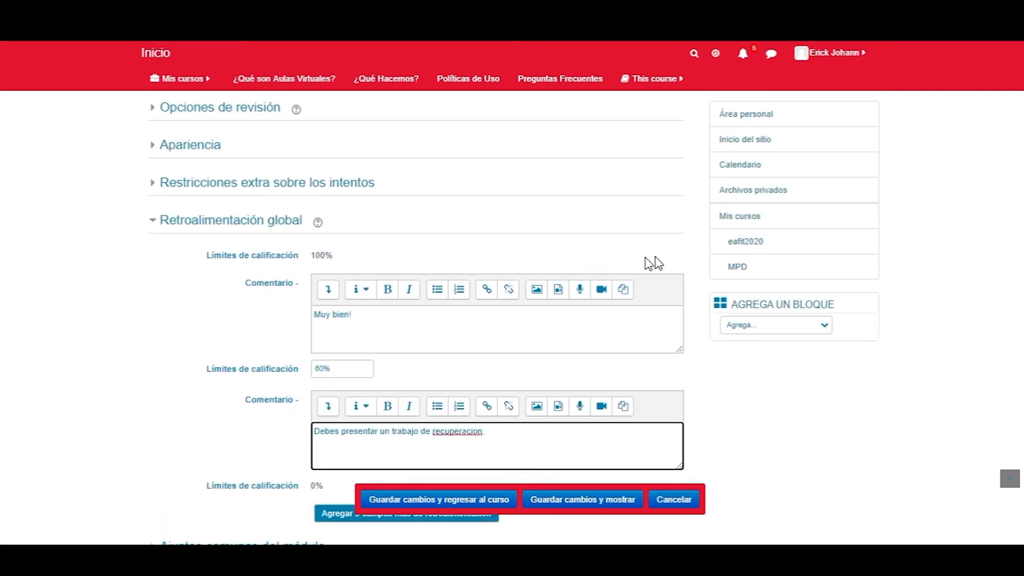
scroll(613, 251, "down", 1)
scroll(600, 250, "down", 3)
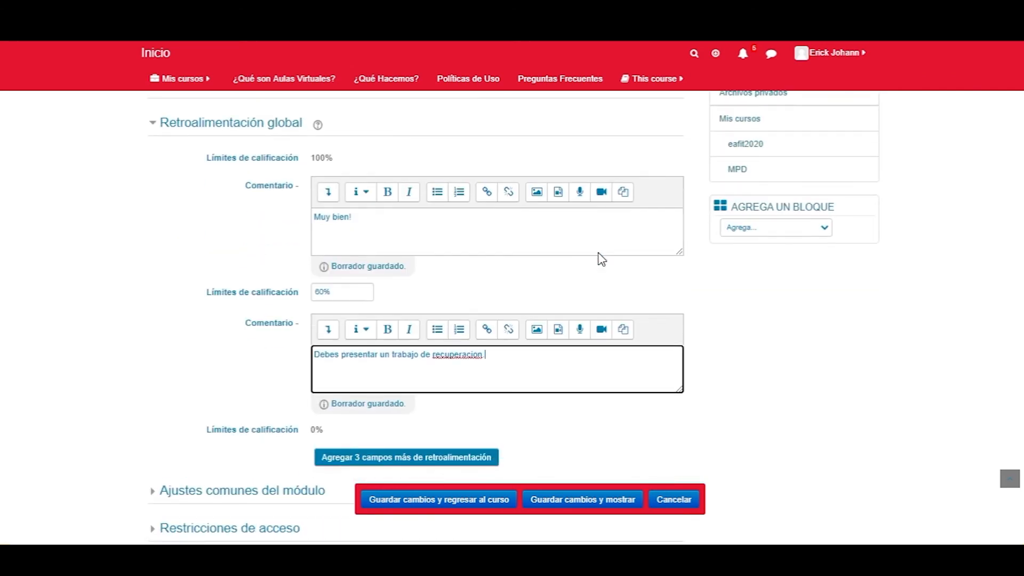
right_click(466, 355)
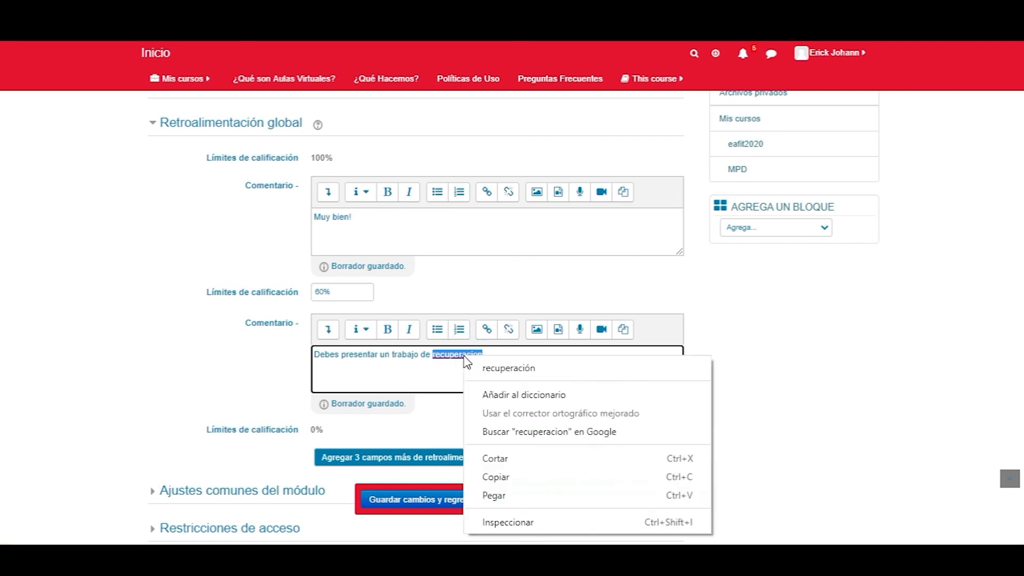
left_click(498, 365)
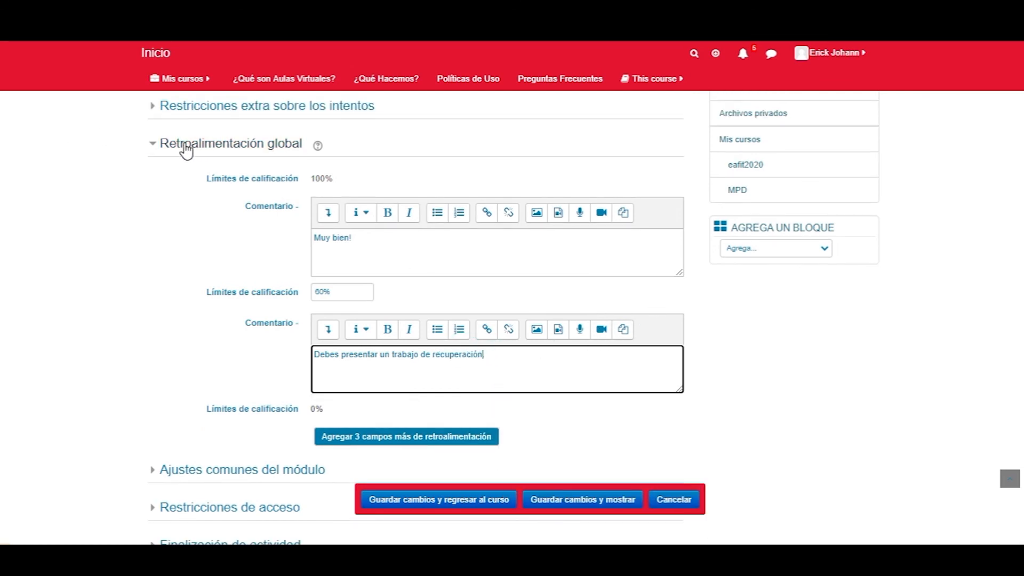
left_click(187, 152)
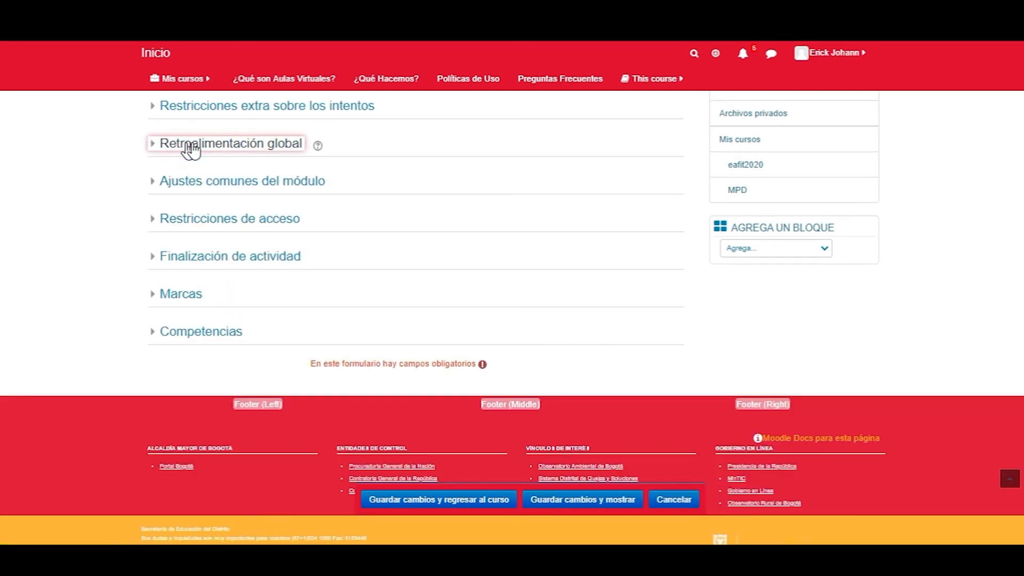
Expand Ajustes comunes del módulo, try Disponibilidad as Ocultar a los estudiantes and restore Mostrar en la página del curso
left_click(231, 184)
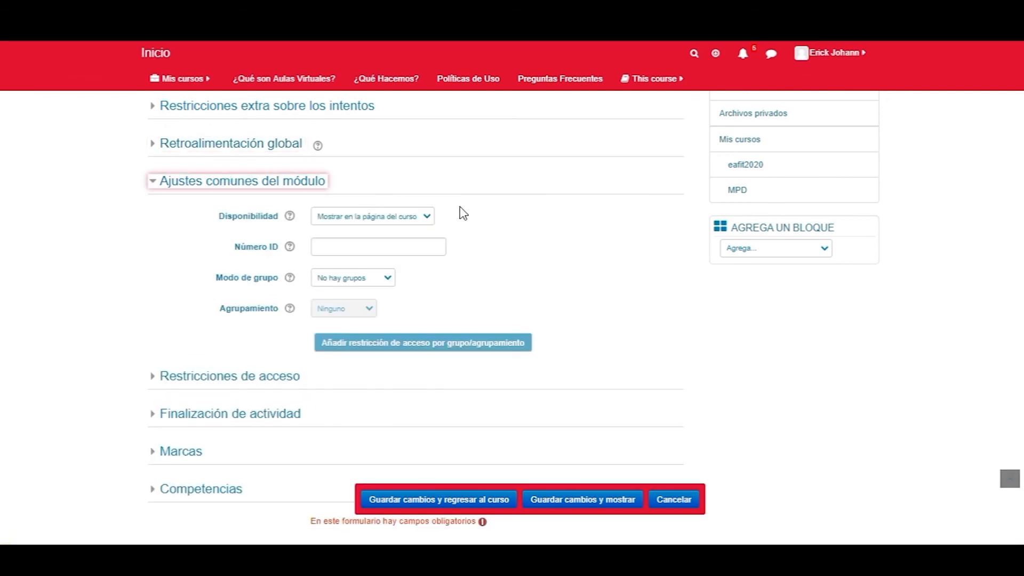
left_click(376, 220)
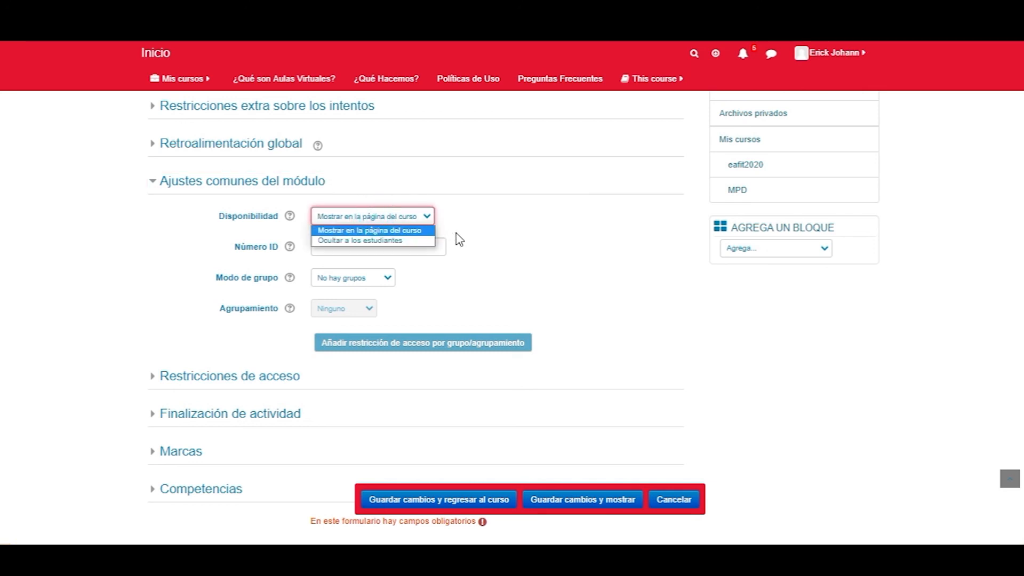
left_click(411, 241)
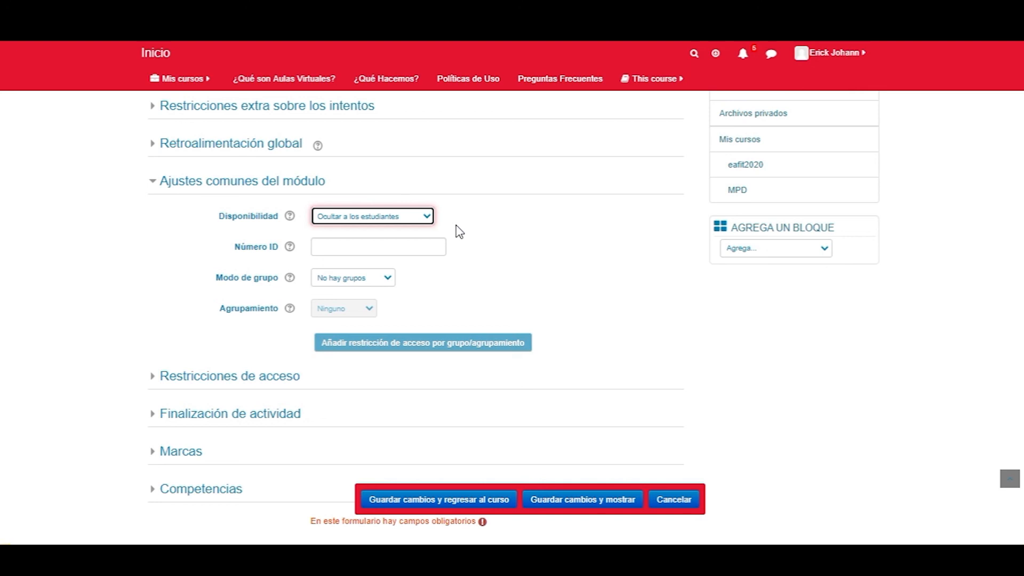
left_click(428, 220)
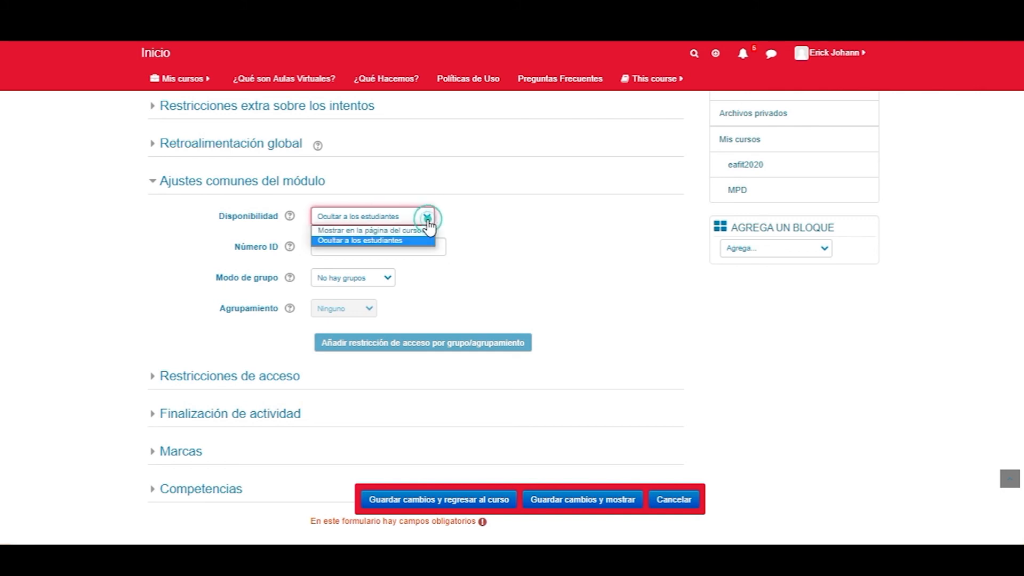
left_click(419, 229)
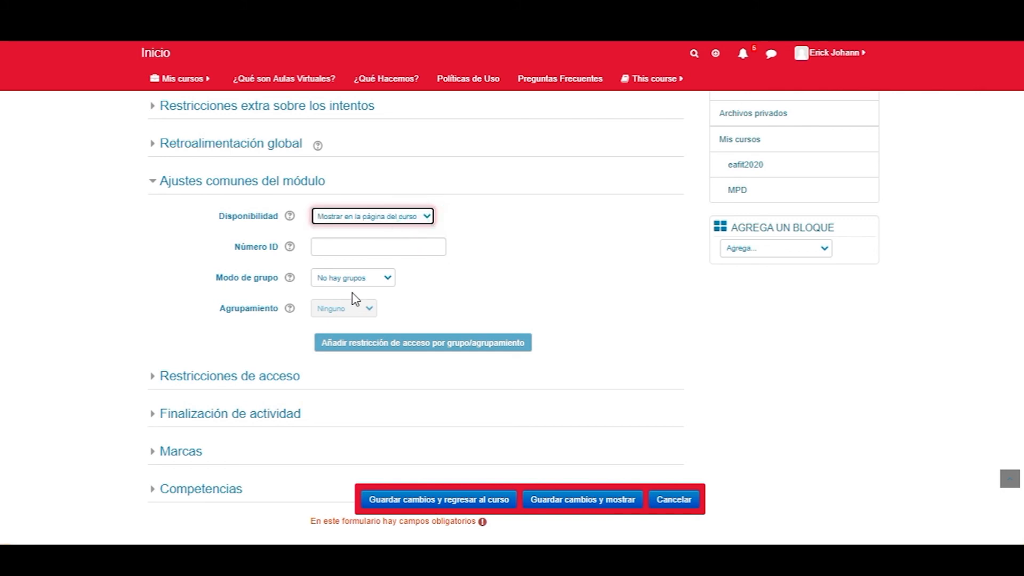
Try Grupos separados as the Modo de grupo, inspect Agrupamiento, restore No hay grupos and collapse the section
left_click(377, 283)
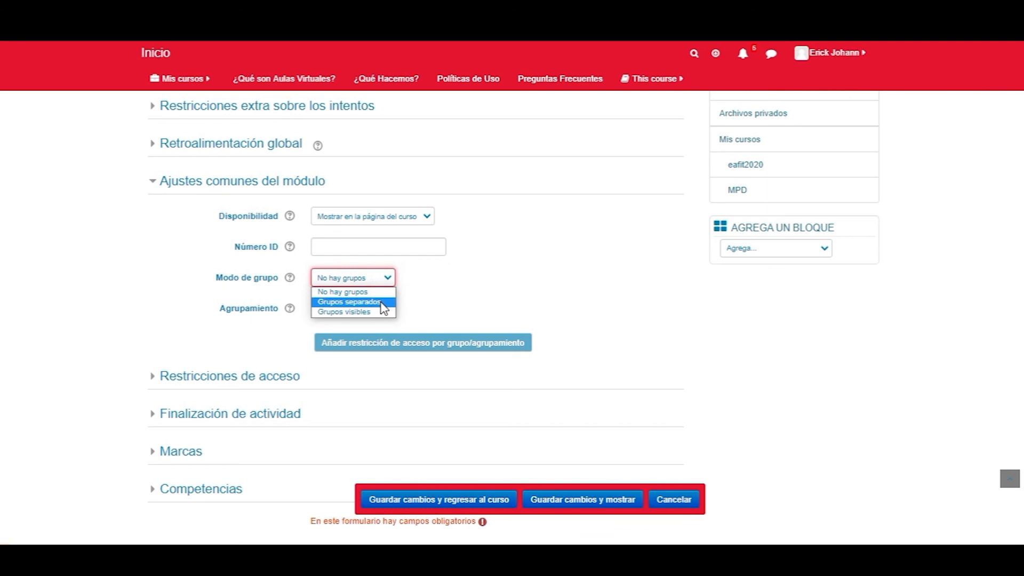
left_click(380, 304)
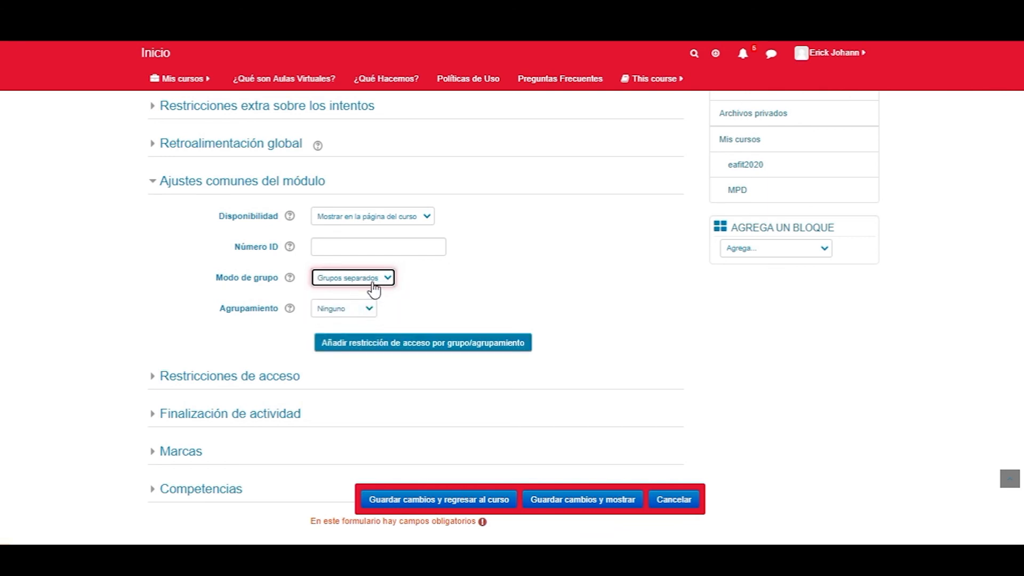
left_click(374, 285)
left_click(373, 309)
left_click(369, 308)
left_click(373, 308)
left_click(376, 277)
left_click(374, 292)
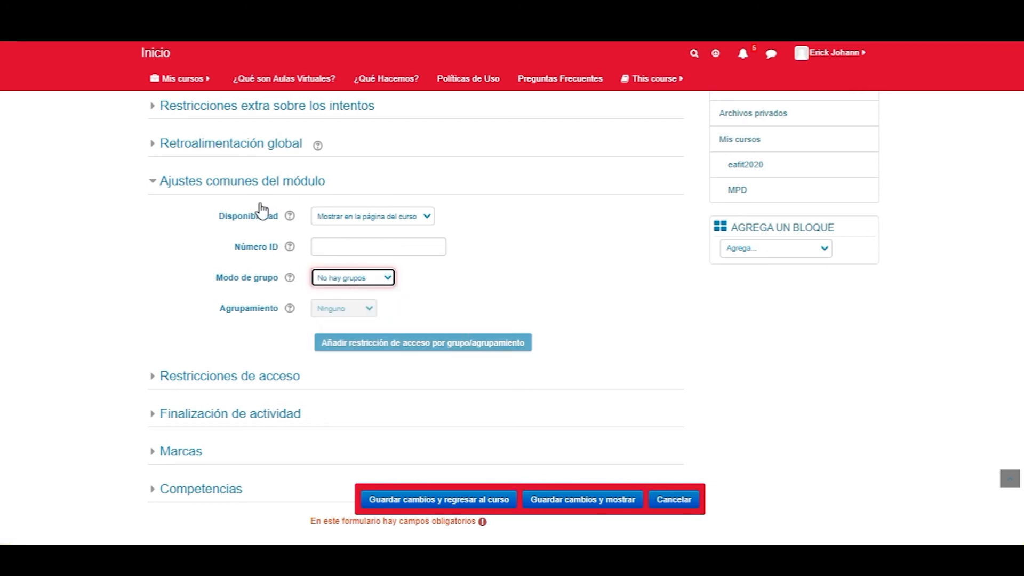
left_click(230, 182)
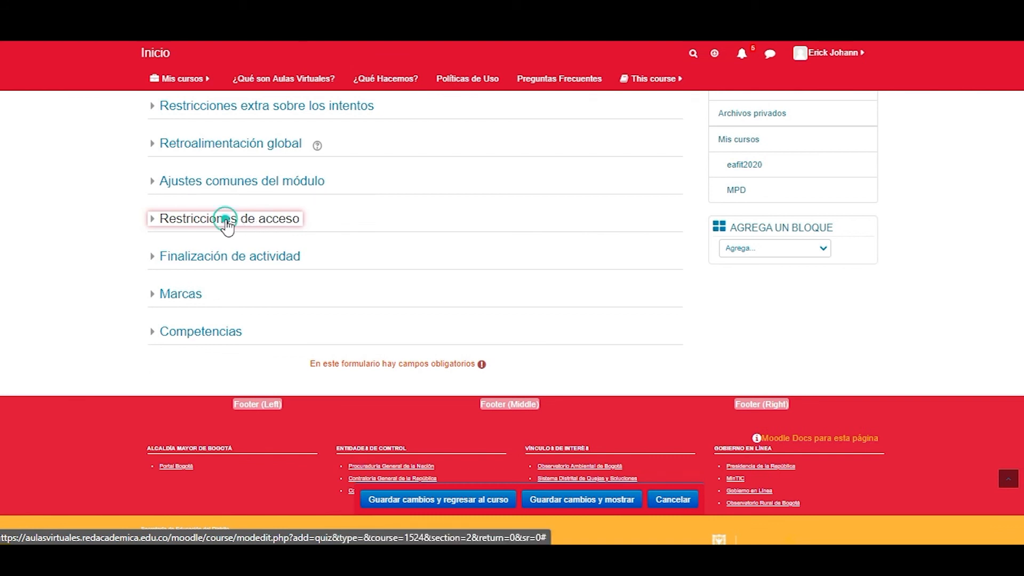
Add a Finalización de actividad restriction under Restricciones de acceso, trying no debe for the student condition and restoring debe
left_click(267, 220)
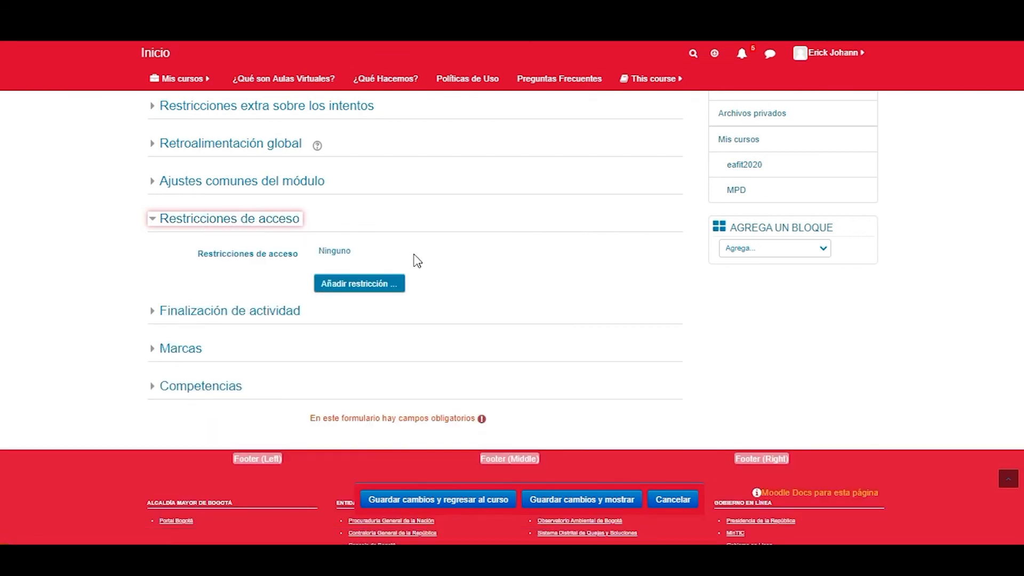
left_click(366, 288)
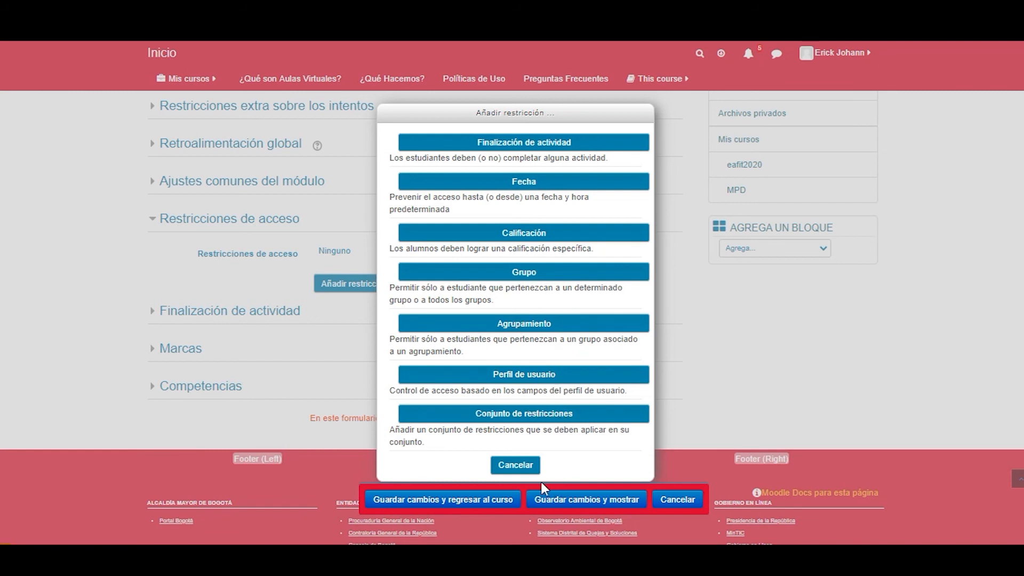
left_click(523, 142)
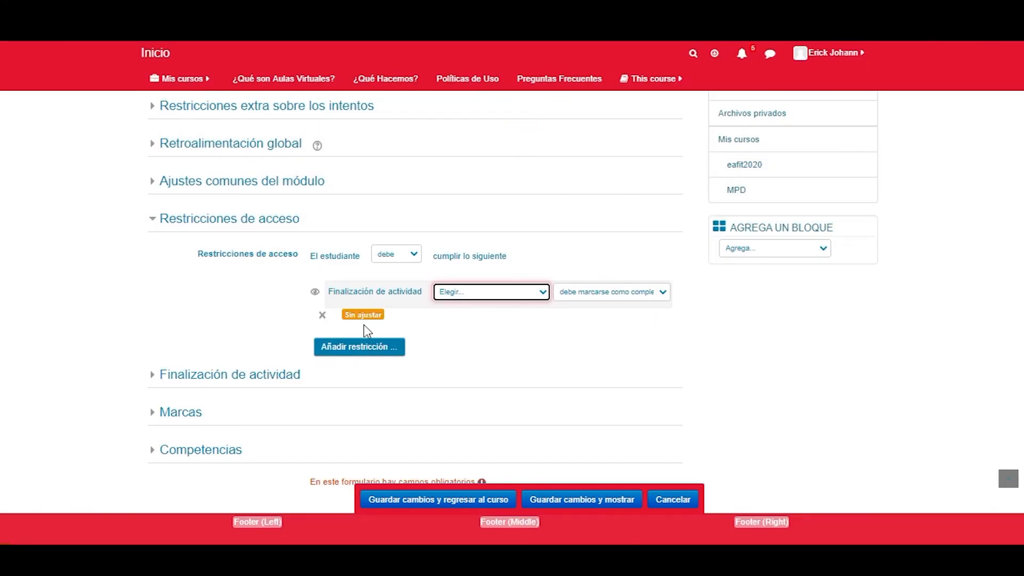
left_click(416, 255)
left_click(415, 278)
left_click(414, 255)
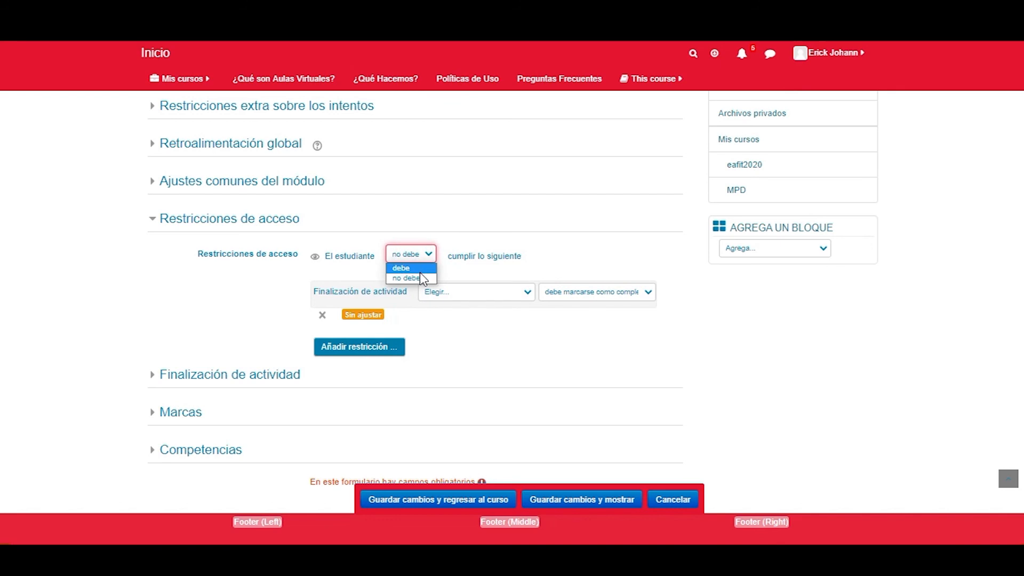
left_click(420, 269)
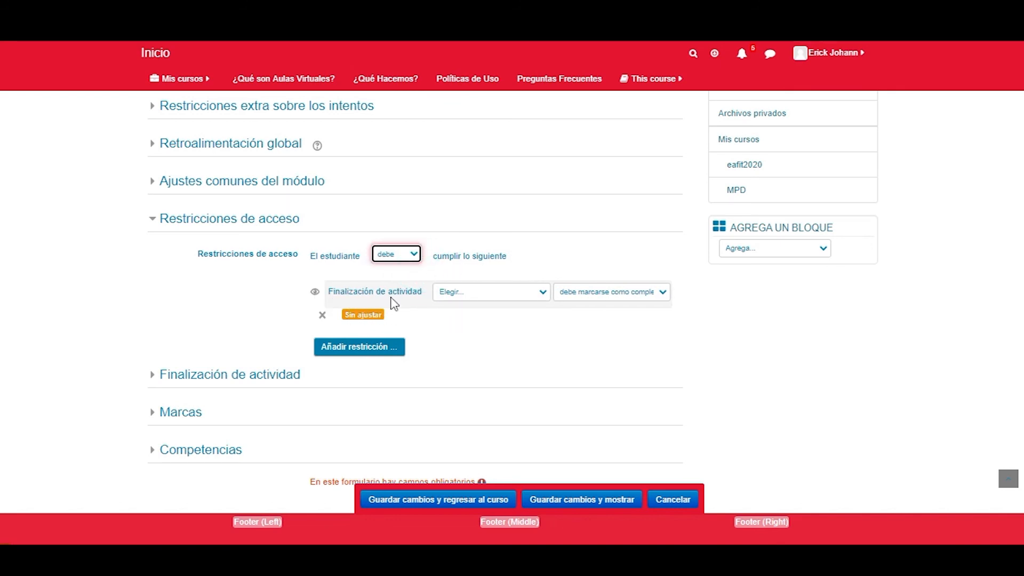
Review the restriction's activity and completion-state options, delete the restriction and collapse Restricciones de acceso
left_click(542, 291)
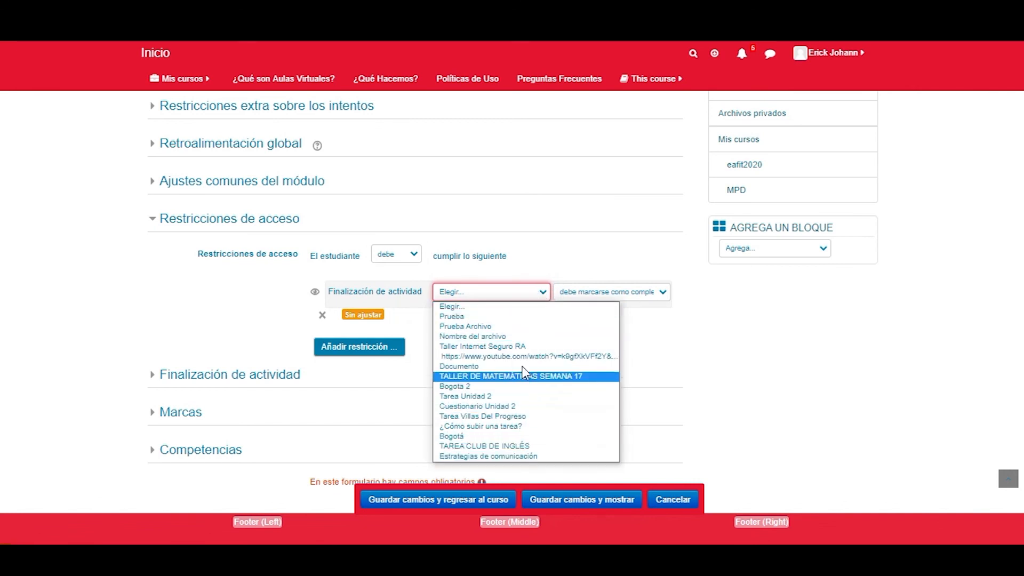
left_click(661, 319)
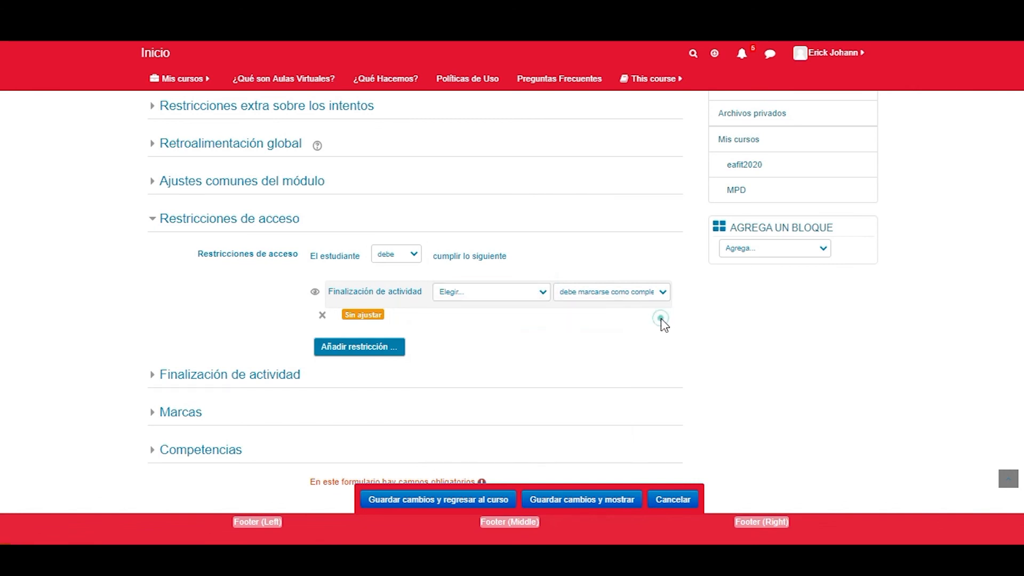
left_click(629, 293)
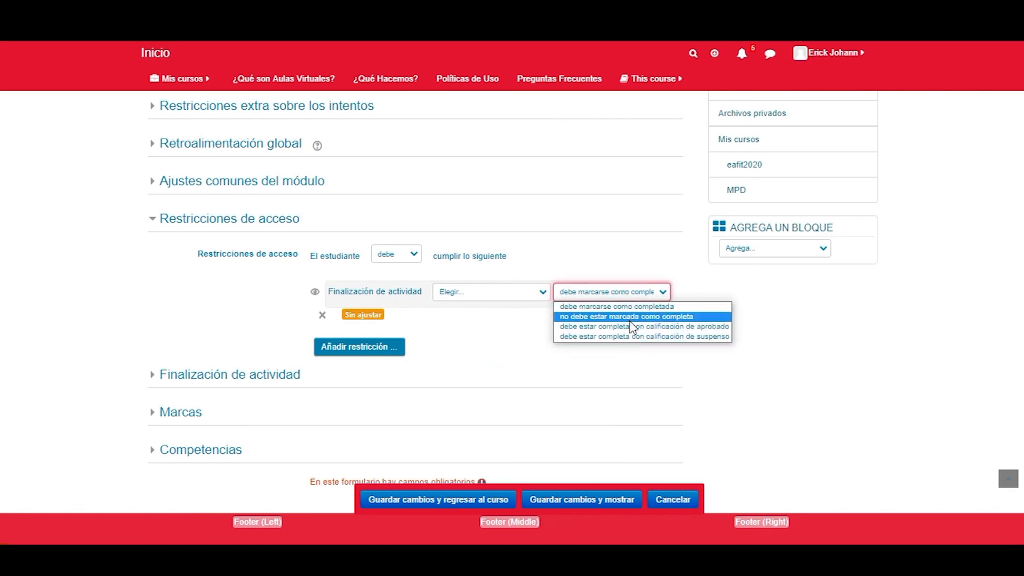
left_click(501, 340)
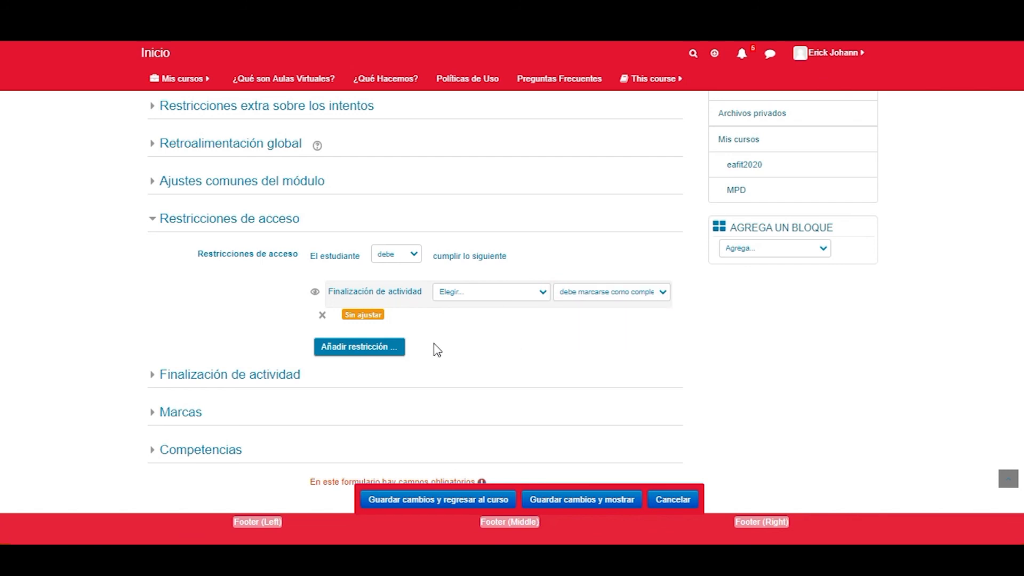
left_click(323, 319)
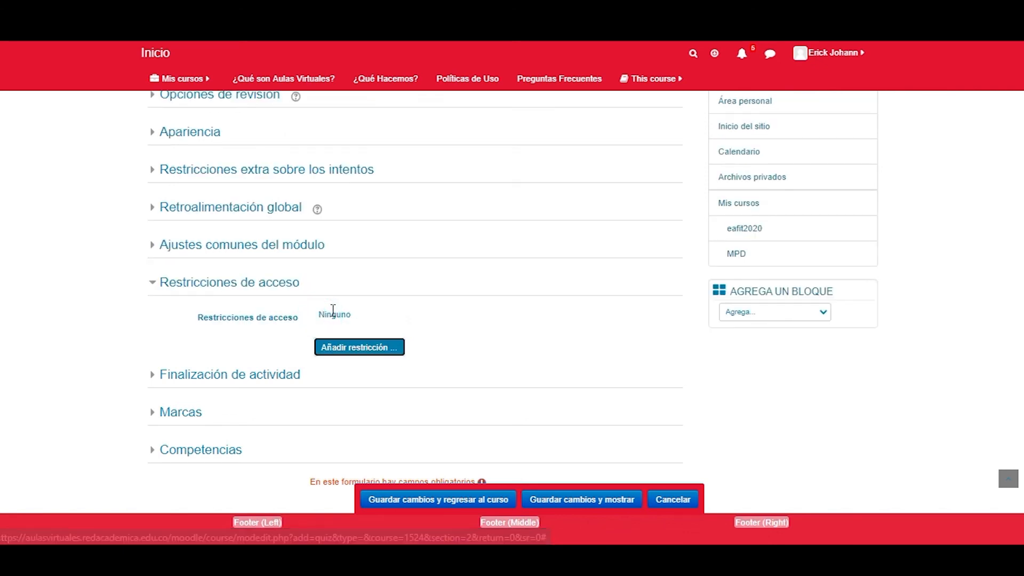
left_click(166, 291)
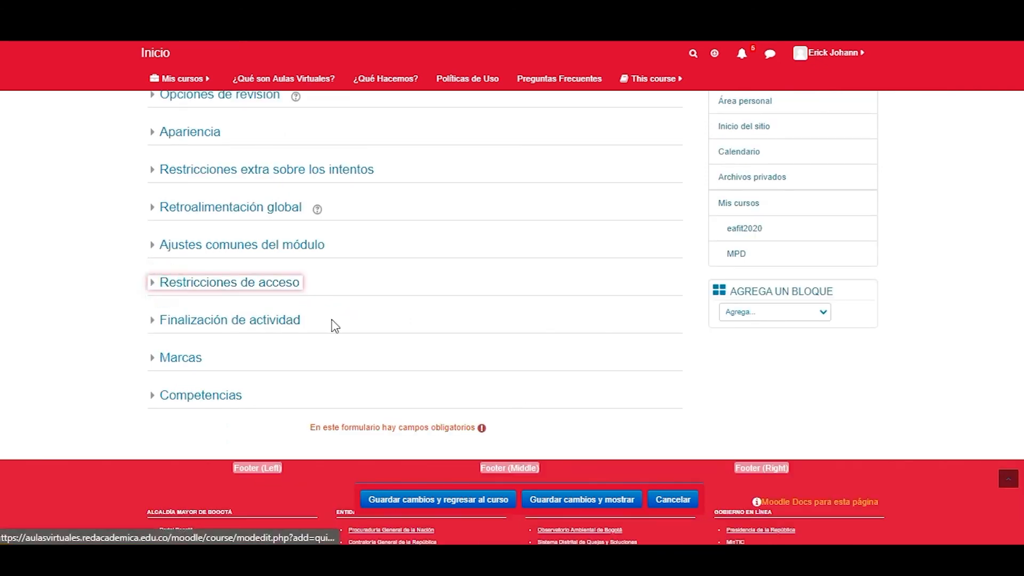
In Finalización de actividad, set Rastreo de finalización to Mostrar la actividad como completada cuando se cumplan las condiciones and enable Requerir calificación
left_click(234, 324)
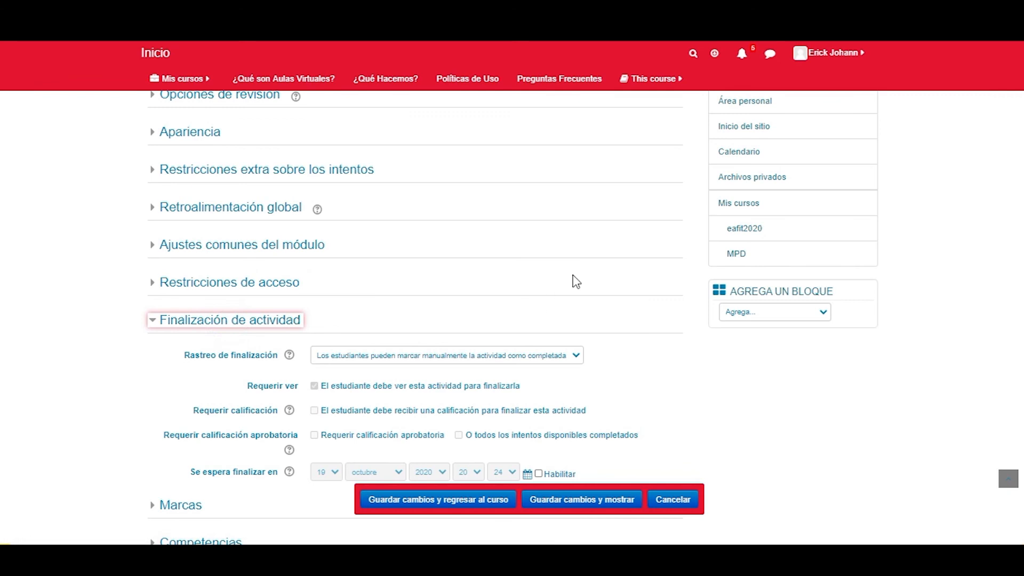
scroll(575, 281, "down", 1)
scroll(575, 281, "down", 1)
scroll(571, 269, "up", 1)
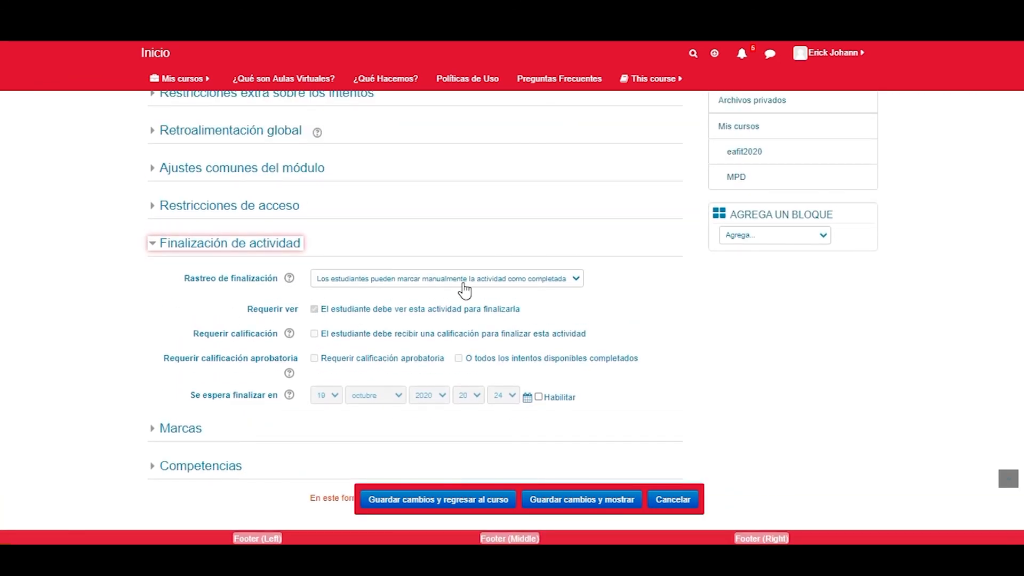
left_click(567, 283)
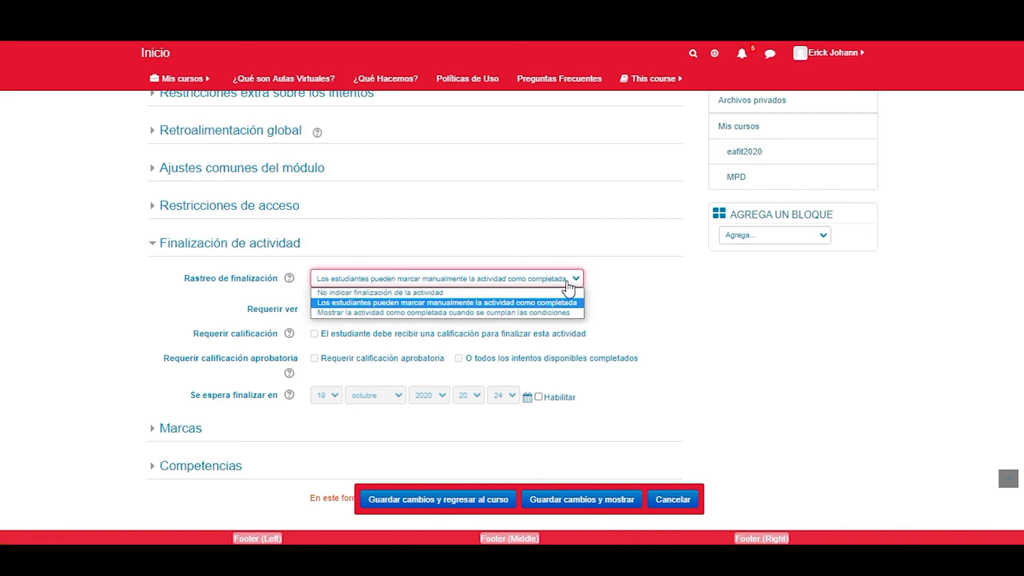
left_click(499, 292)
left_click(500, 280)
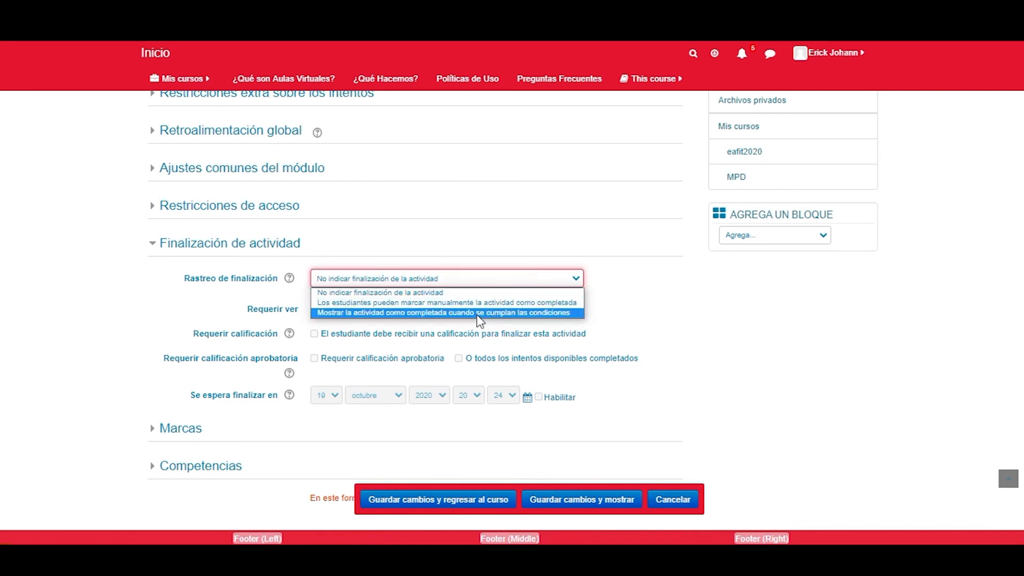
left_click(480, 313)
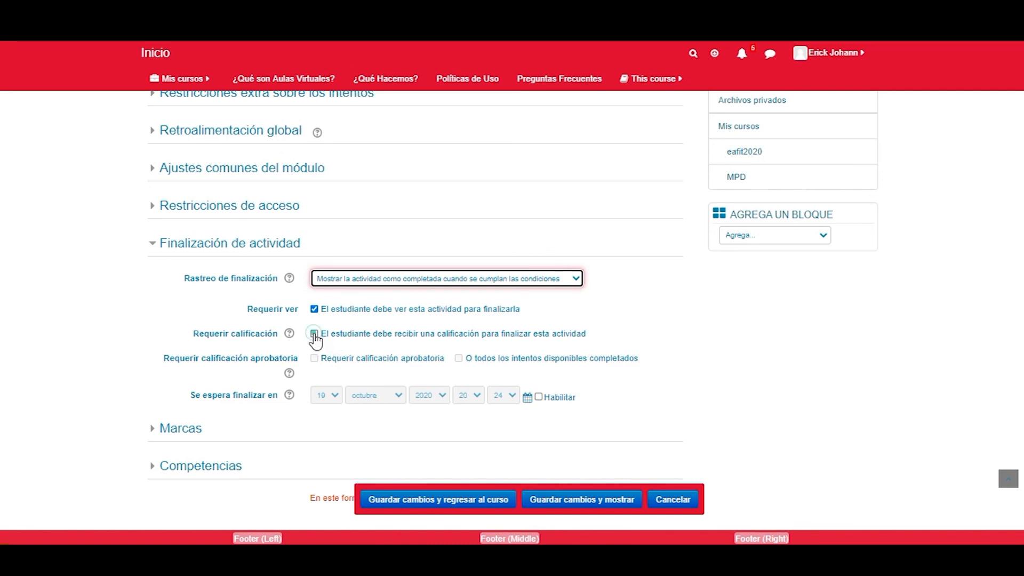
left_click(315, 336)
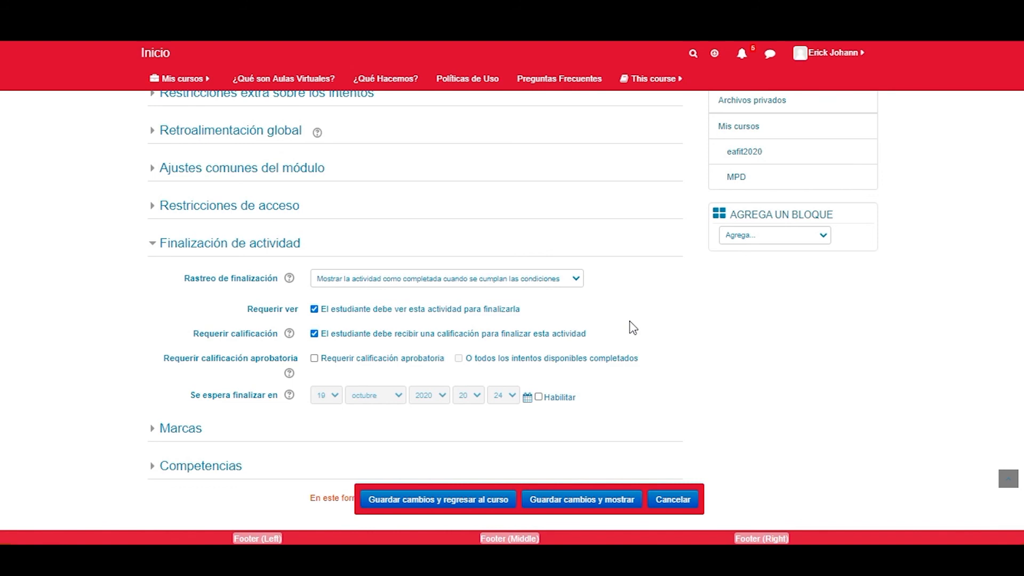
Try manual marking by students in Rastreo de finalización and restore Mostrar la actividad como completada cuando se cumplan las condiciones
left_click(495, 279)
left_click(490, 303)
left_click(487, 278)
left_click(479, 313)
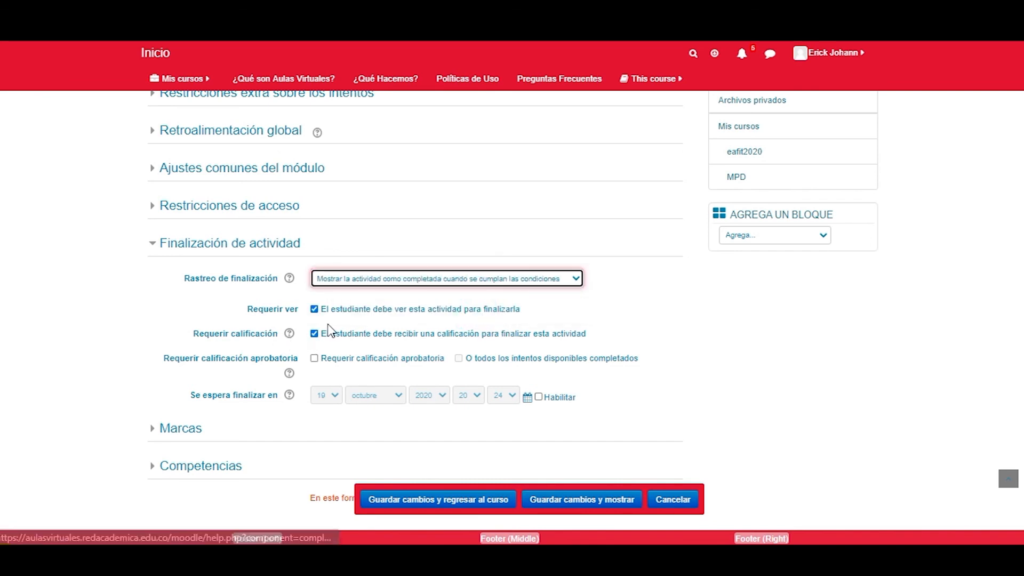
Enable Requerir calificación aprobatoria and O todos los intentos disponibles completados, disable Requerir ver, and collapse Finalización de actividad
left_click(315, 359)
left_click(460, 359)
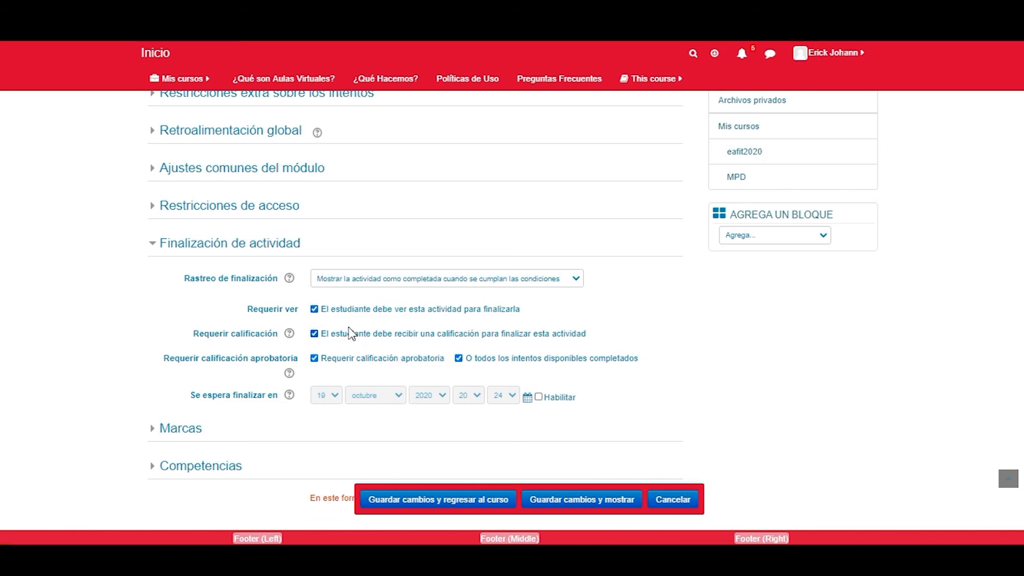
left_click(314, 310)
left_click(314, 336)
left_click(315, 335)
left_click(238, 254)
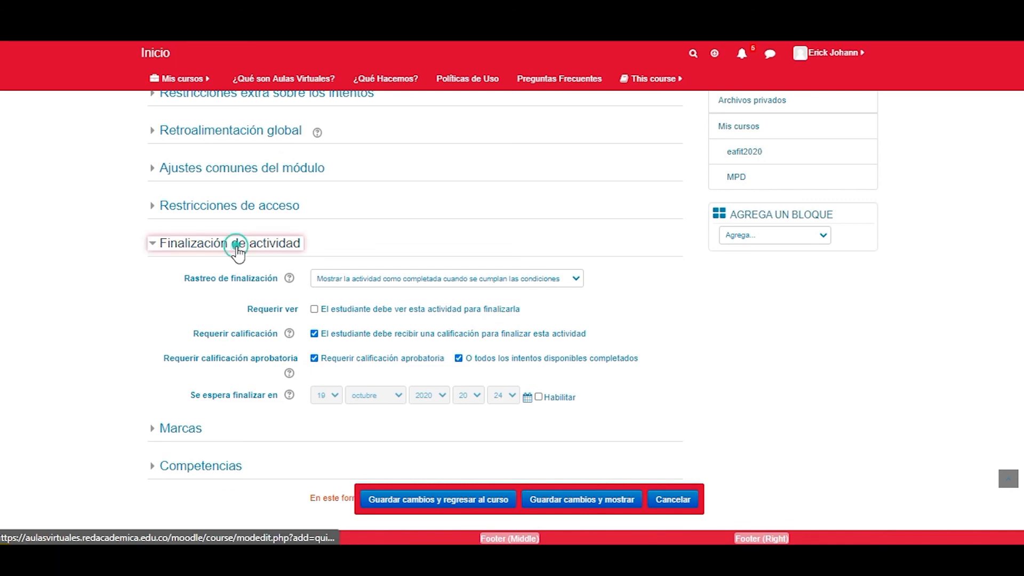
Review the Marcas and Competencias sections of the quiz settings and leave both collapsed
left_click(191, 285)
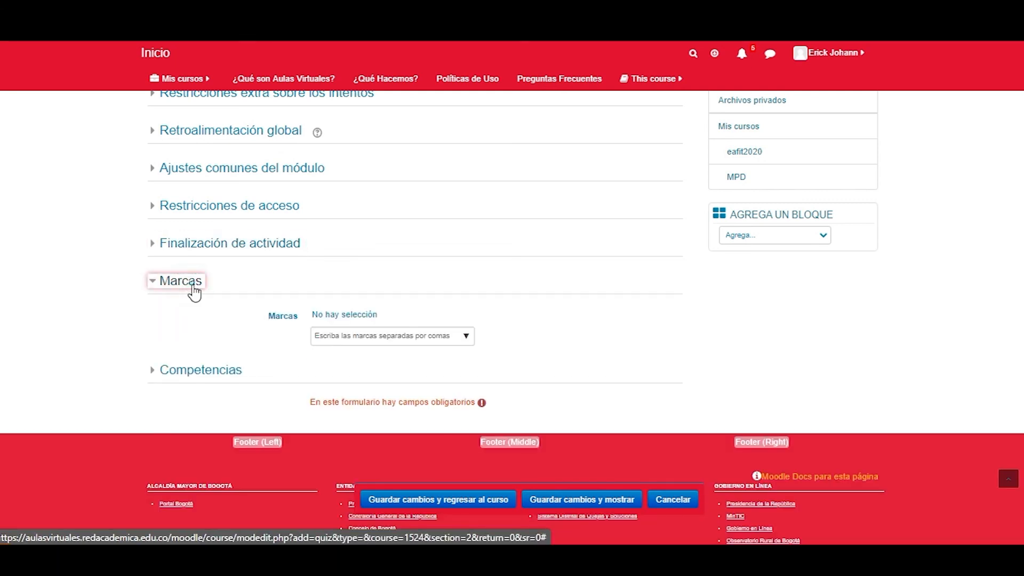
left_click(190, 286)
left_click(192, 321)
left_click(192, 322)
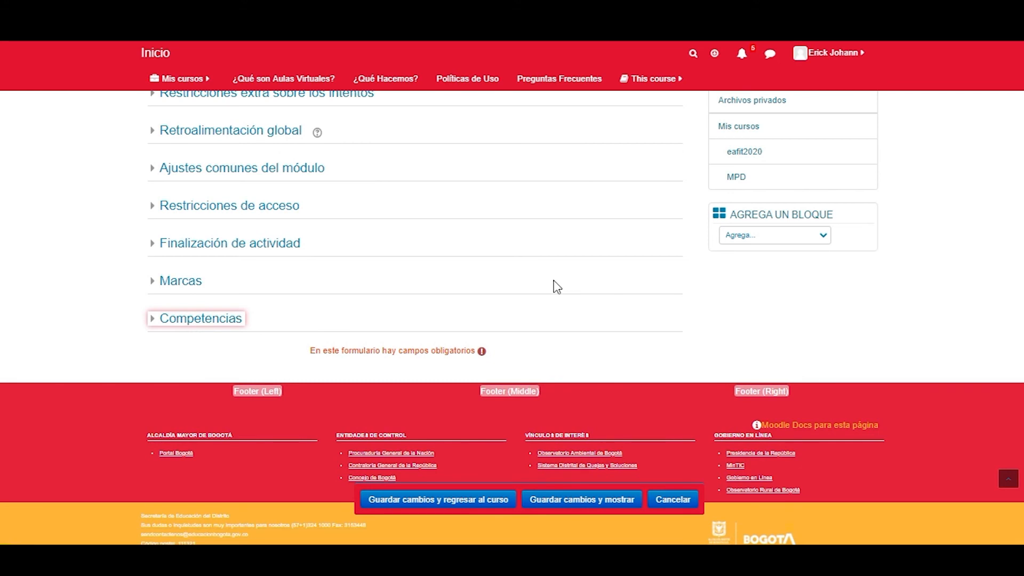
Check the list of quiz settings sections, save the quiz and display it
scroll(542, 301, "up", 4)
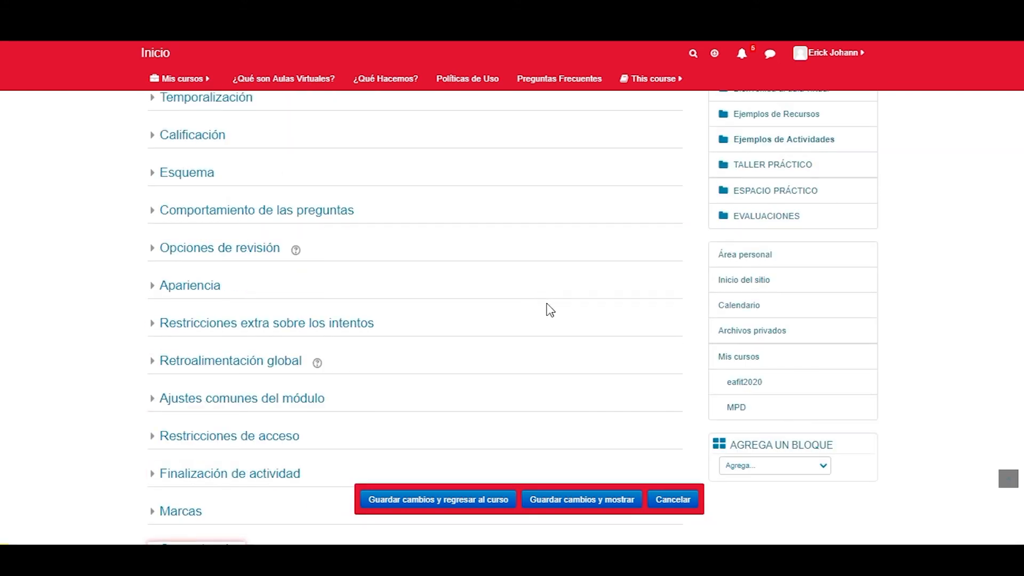
scroll(549, 317, "up", 3)
scroll(549, 320, "down", 5)
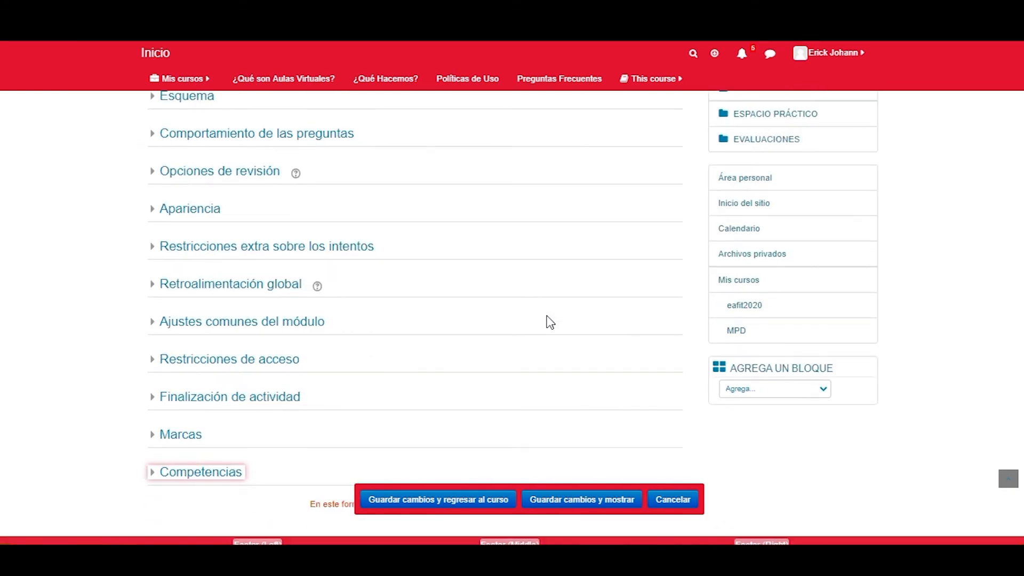
scroll(563, 347, "up", 2)
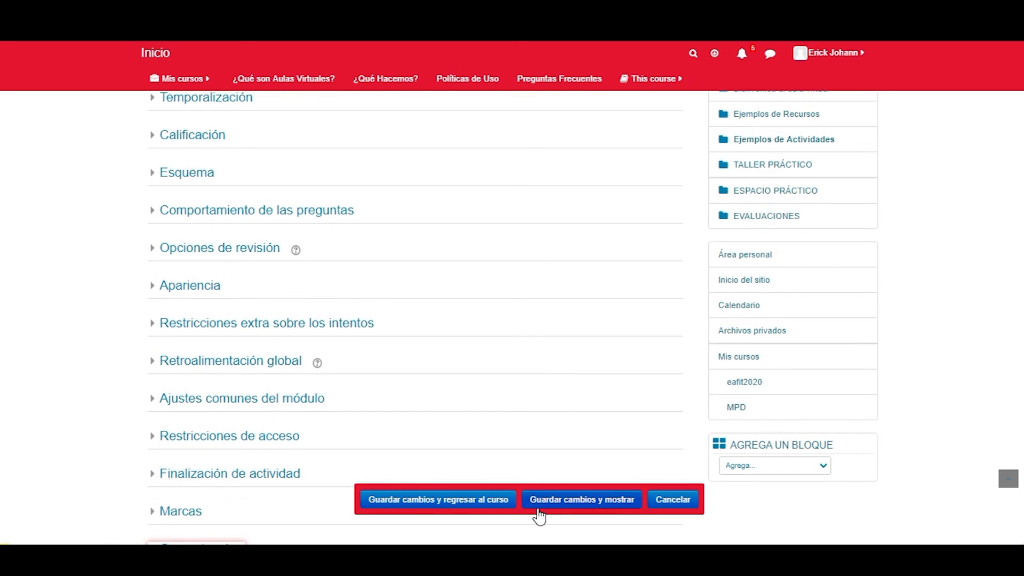
left_click(603, 511)
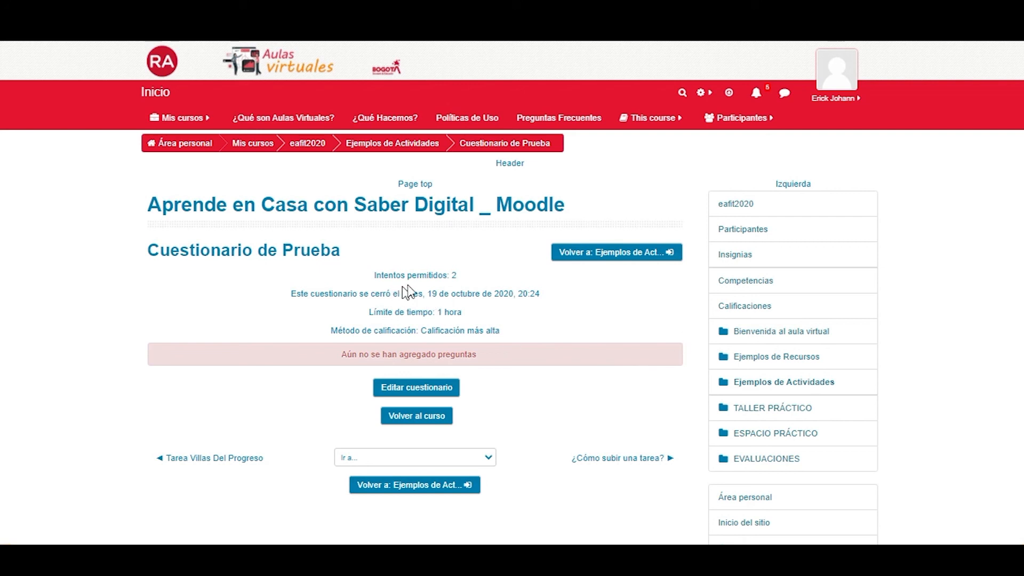
Review the quiz's allowed attempts, closing date, time limit and grading method on its summary page
double_click(453, 275)
left_click_drag(432, 295, 524, 296)
left_click_drag(438, 312, 463, 314)
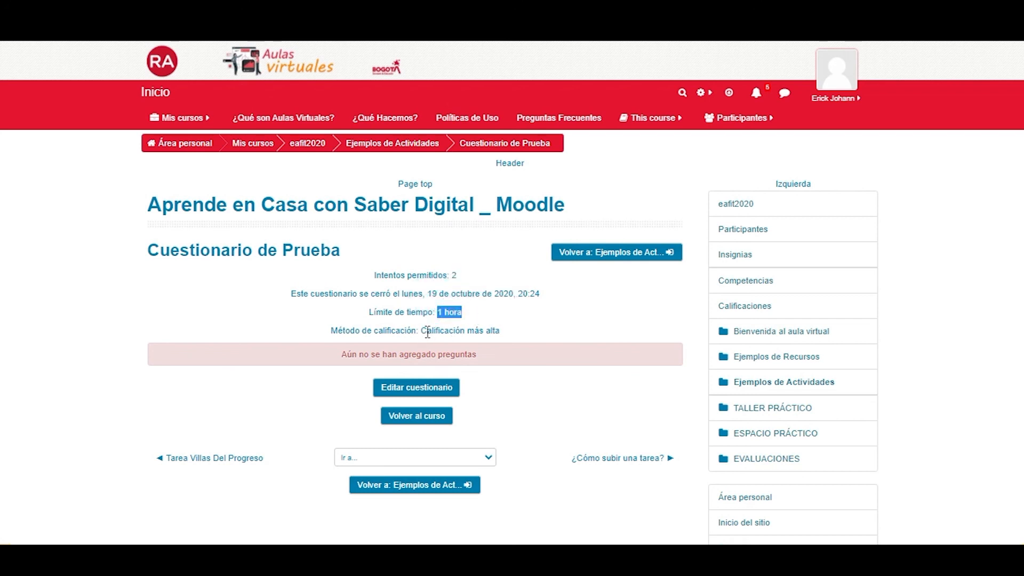
left_click_drag(422, 332, 499, 332)
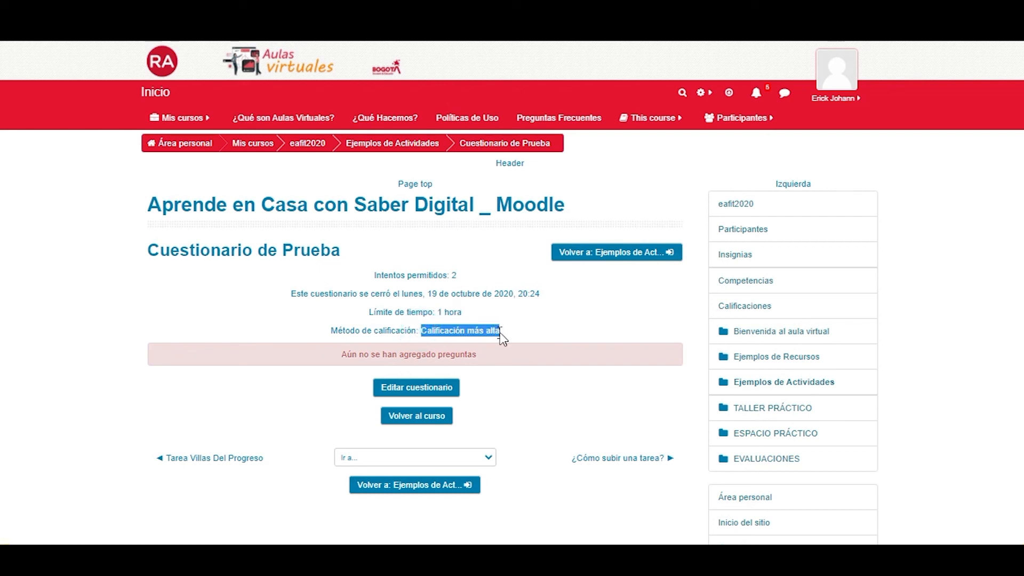
Open the quiz's question editing page and save a Calificación máxima of 20
left_click(445, 394)
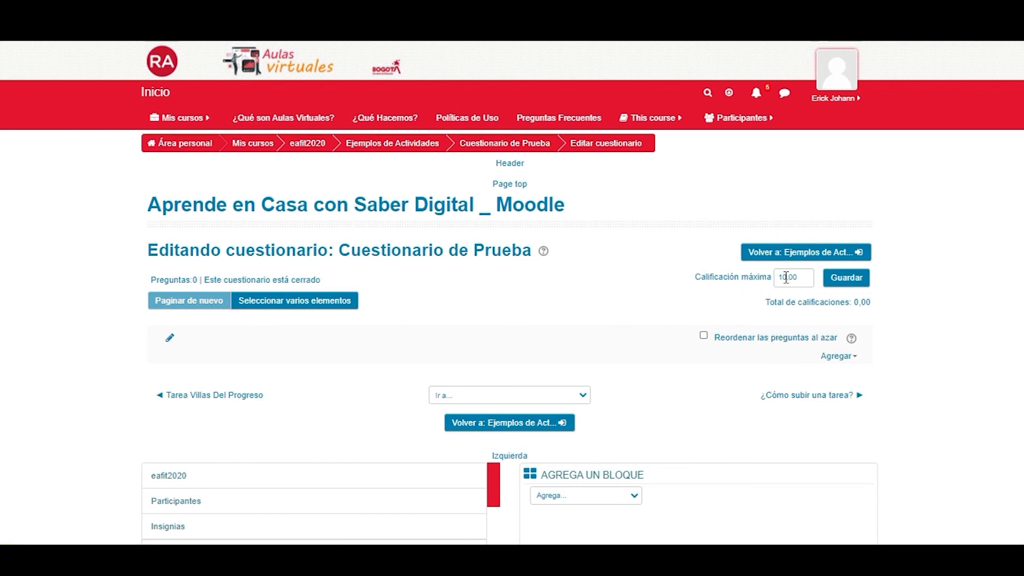
double_click(806, 278)
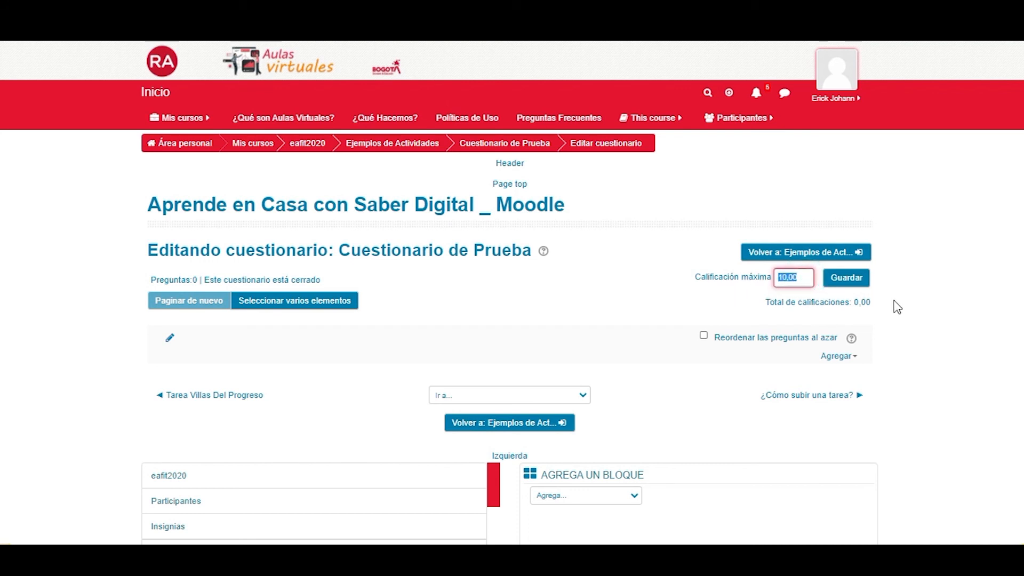
left_click(890, 337)
left_click_drag(800, 277, 722, 289)
left_click(855, 279)
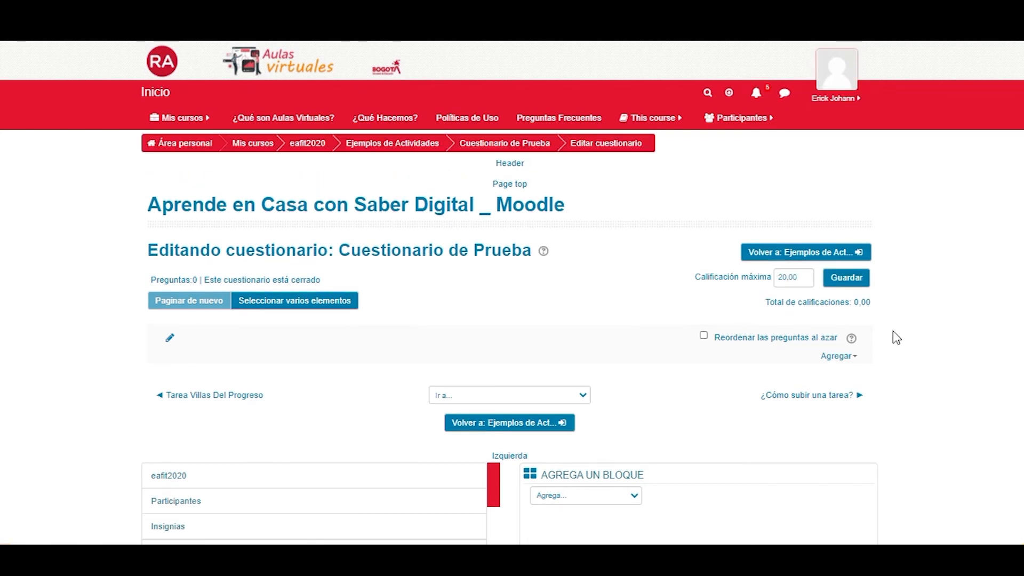
Add two question bank items to the quiz: Calculada about manzanas and peras, and Matematicas about the cancha de futbol area
left_click(842, 357)
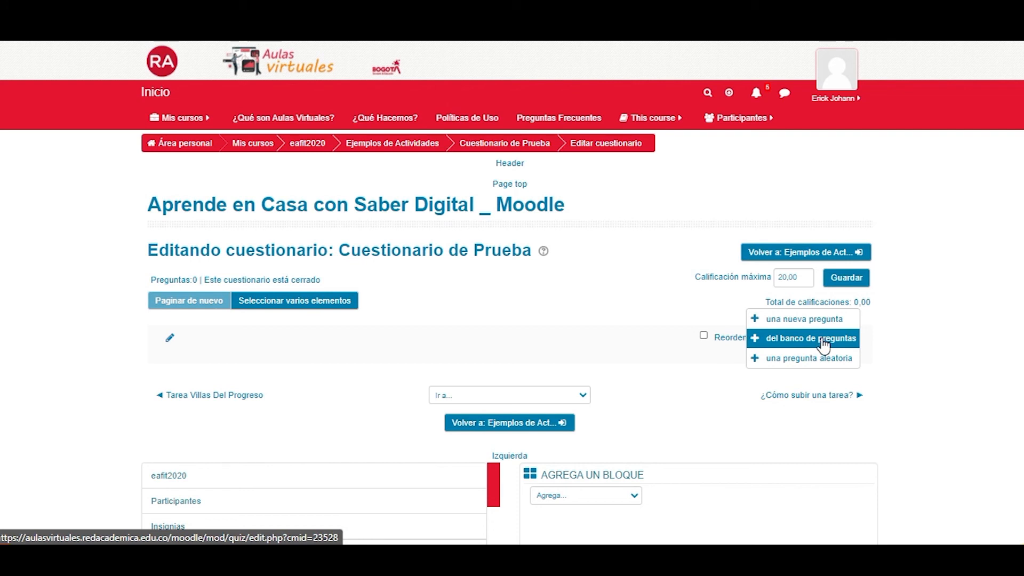
left_click(914, 330)
left_click(833, 356)
left_click(822, 342)
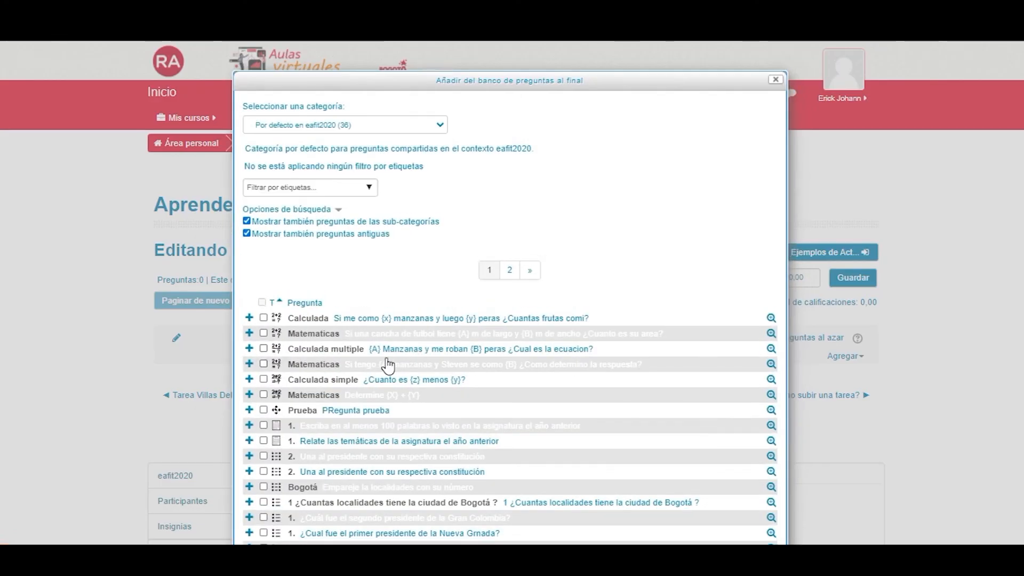
left_click(264, 318)
left_click(264, 333)
scroll(640, 357, "down", 4)
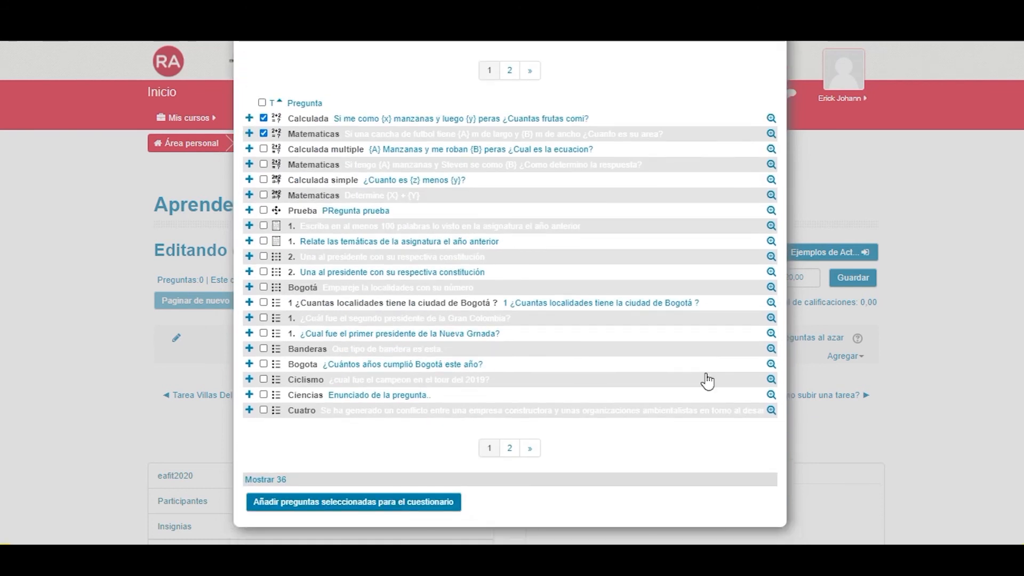
left_click(305, 507)
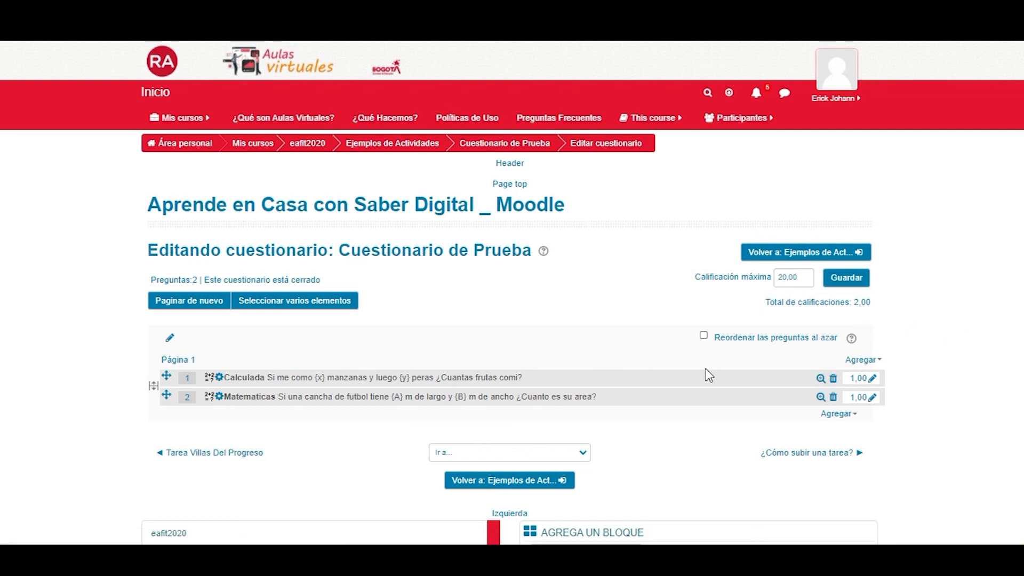
Set the Calculada question's mark to 5 and the Matematicas question's mark to 6
left_click(872, 378)
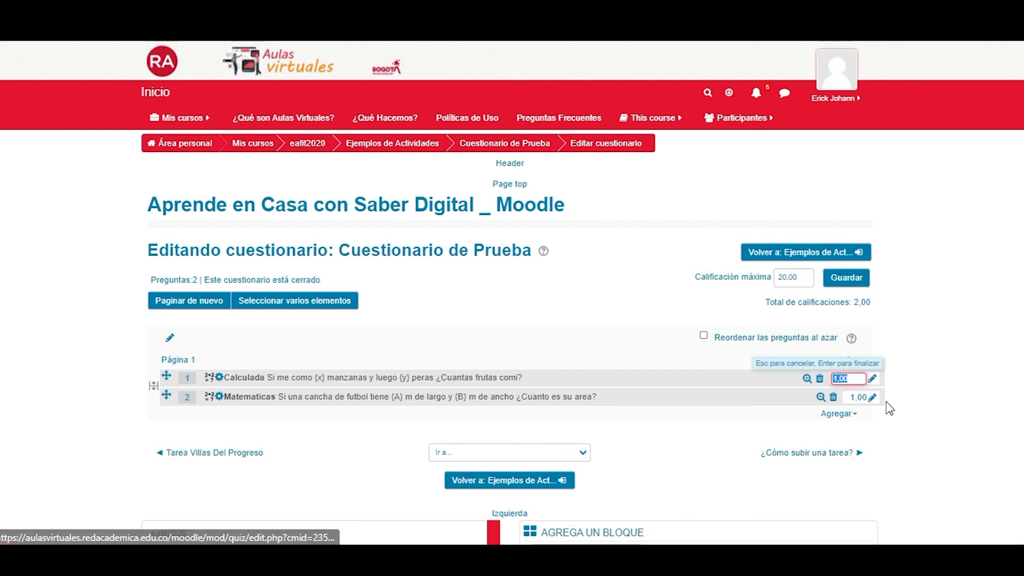
type("5")
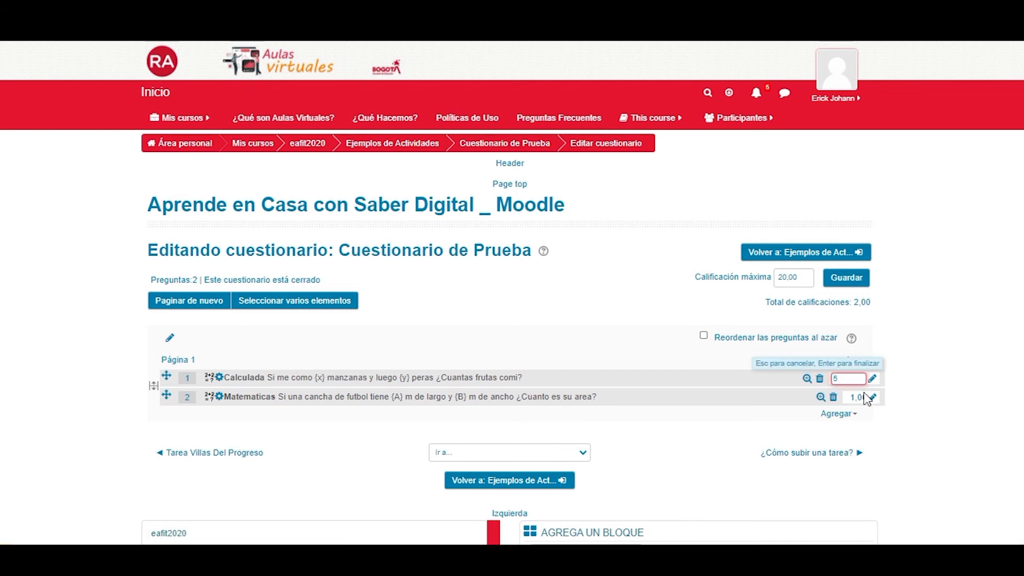
key("Return")
left_click(875, 397)
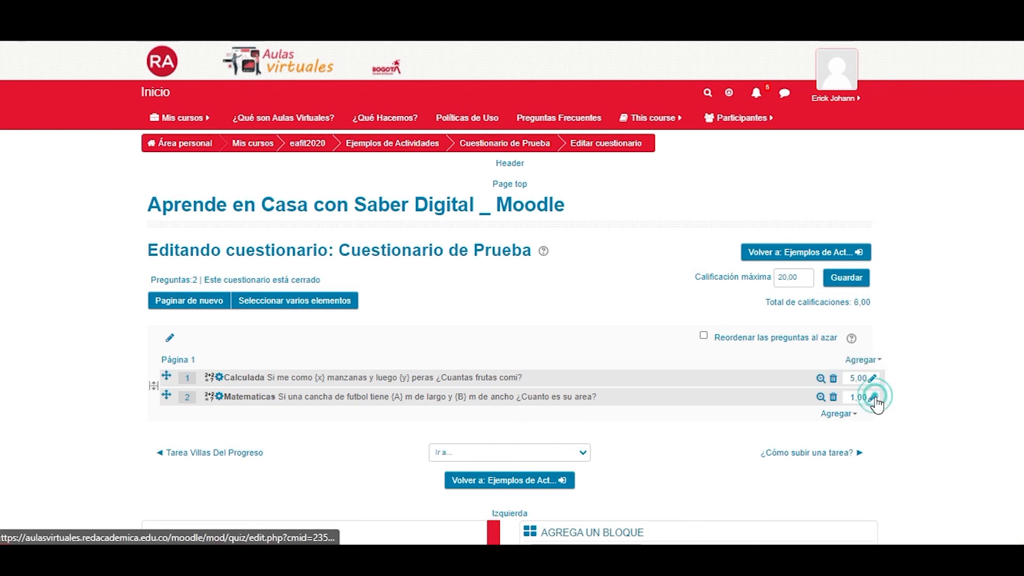
type("6")
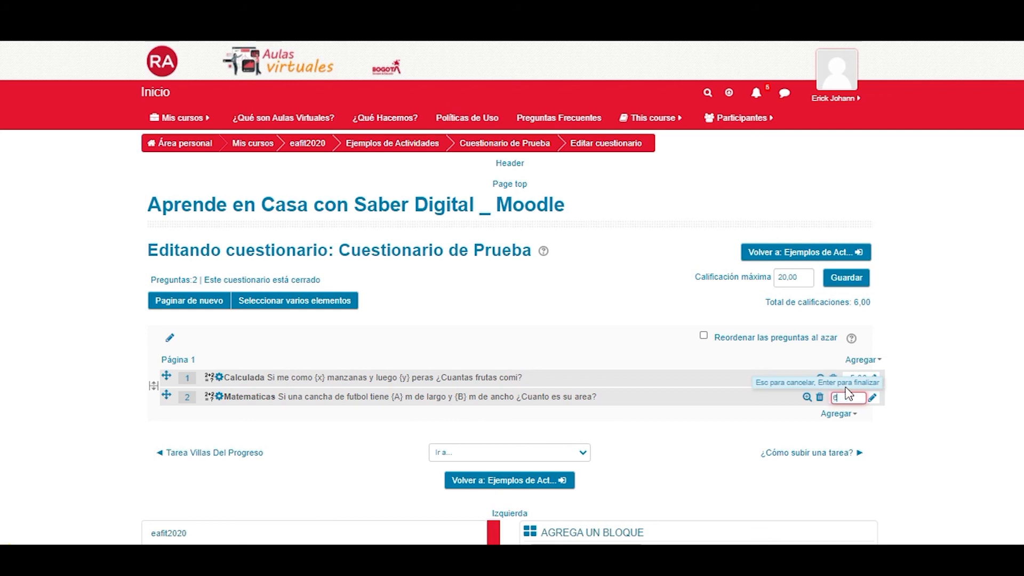
key("Return")
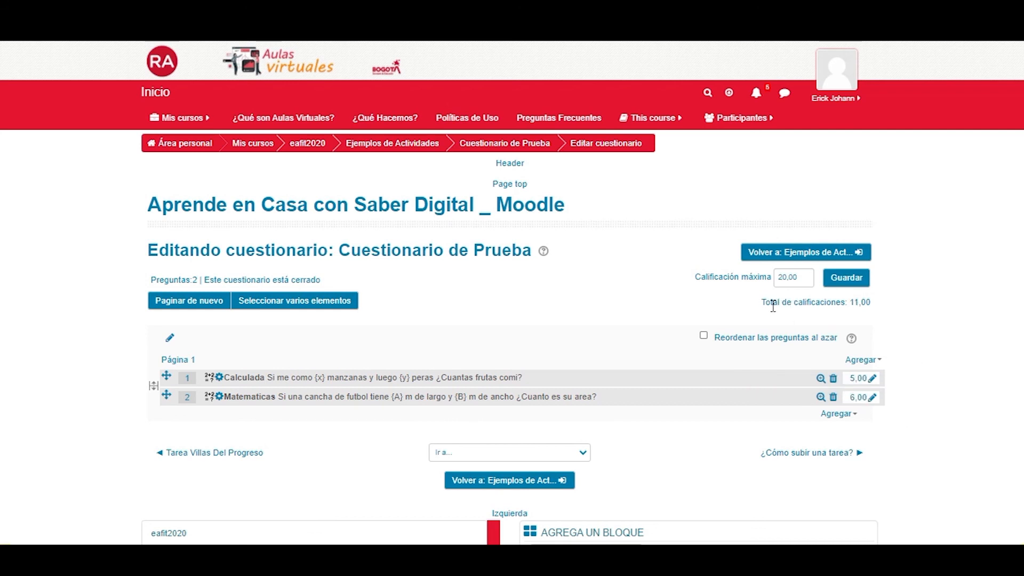
Compare the quiz's Total de calificaciones with its Calificación máxima and look over the question list
double_click(853, 302)
left_click_drag(780, 279, 800, 279)
left_click(911, 316)
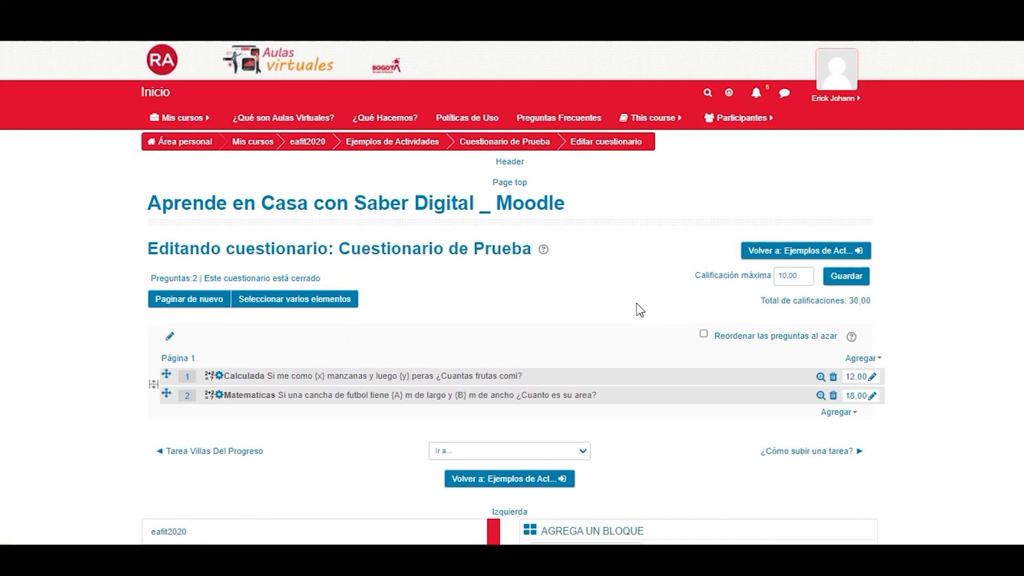
scroll(640, 310, "down", 4)
scroll(649, 313, "up", 4)
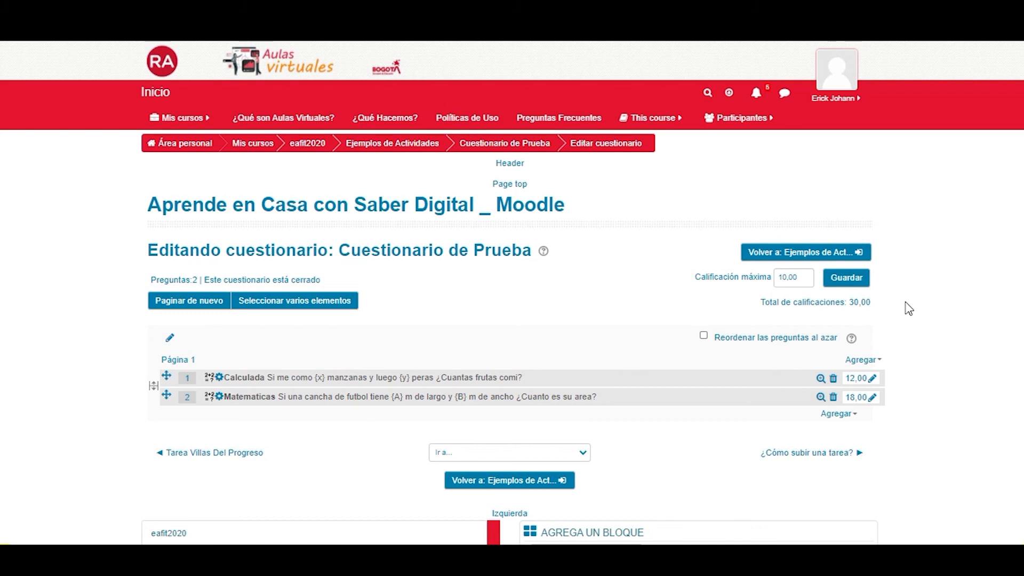
Return to Ejemplos de Actividades on the course page and turn off course editing
left_click(779, 255)
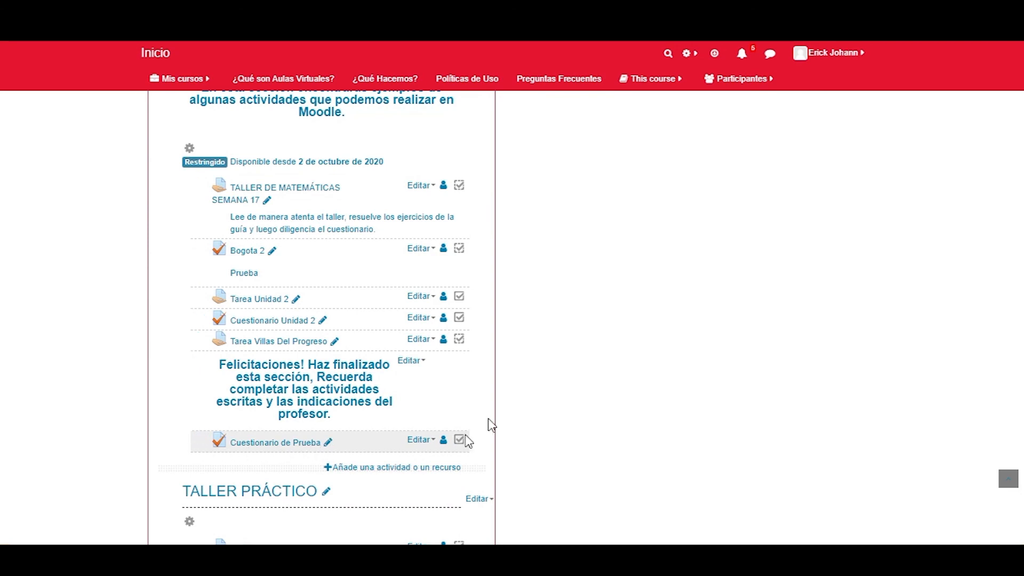
scroll(713, 359, "up", 20)
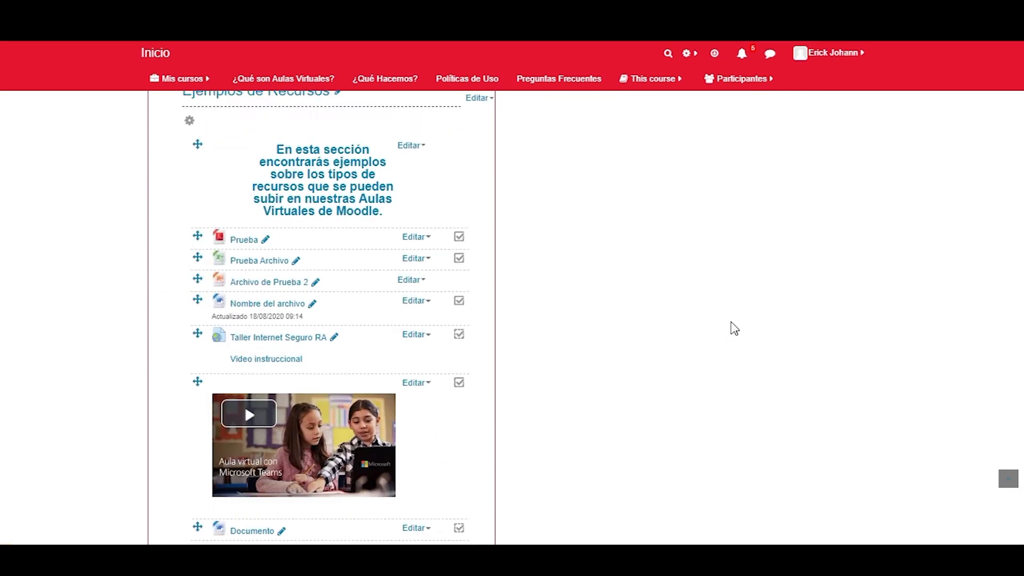
scroll(760, 333, "up", 4)
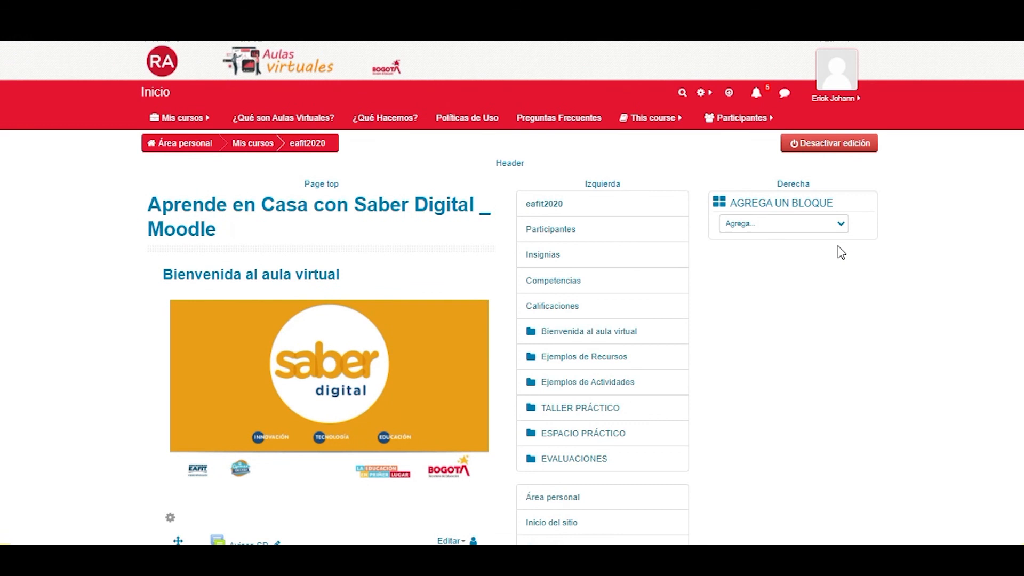
left_click(837, 144)
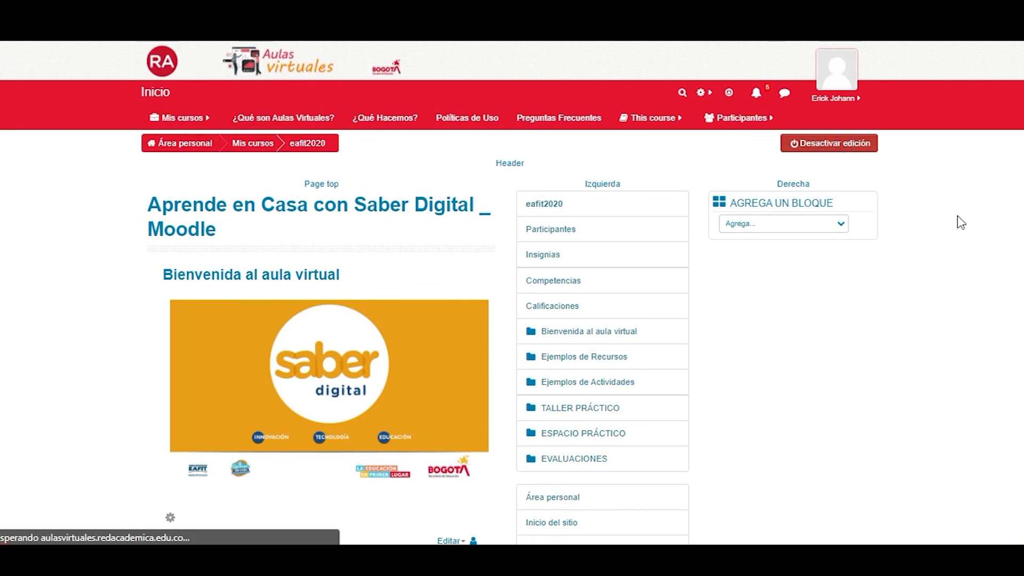